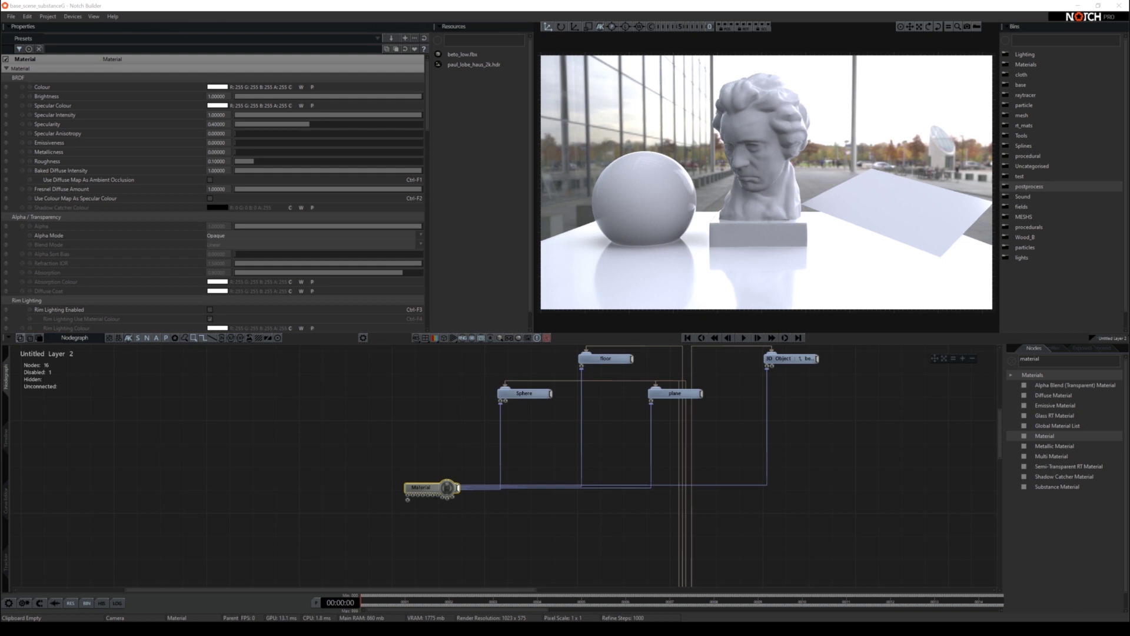
# - Import the antique_bronze_darkened Substance archive and add it to the node graph as a Substance Material node
pyautogui.click(11, 16)
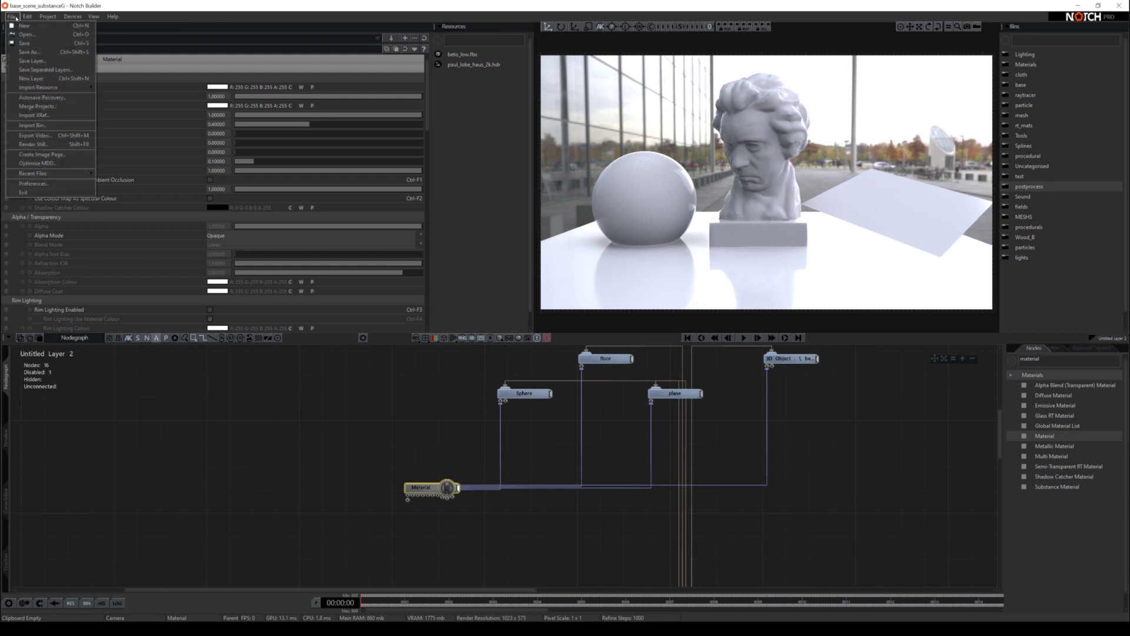
pyautogui.moveTo(54, 87)
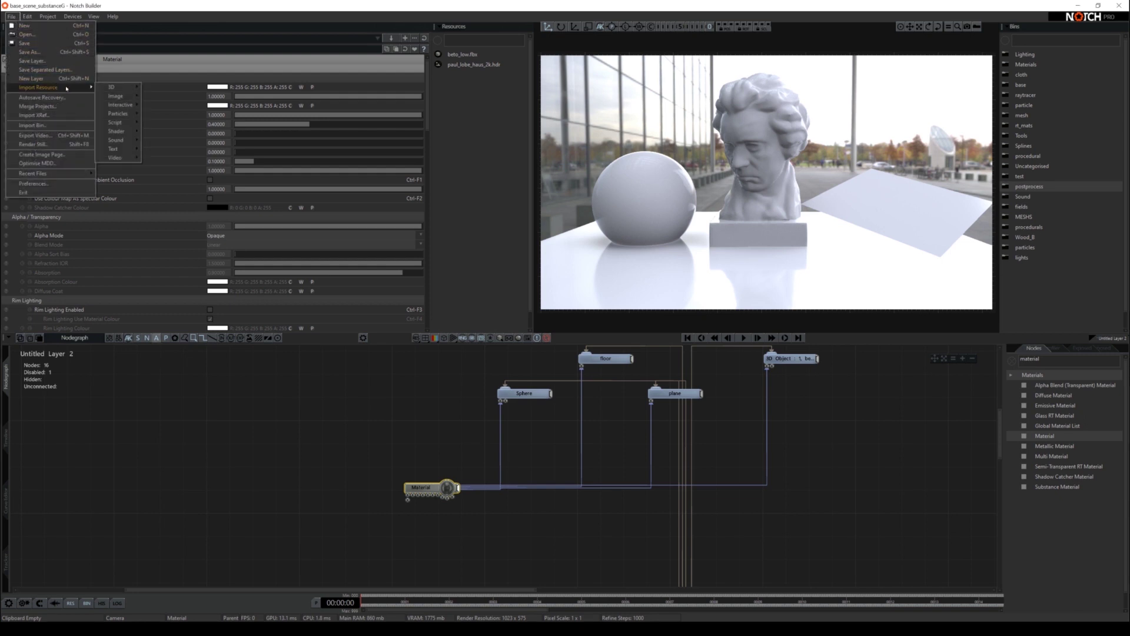
pyautogui.click(176, 107)
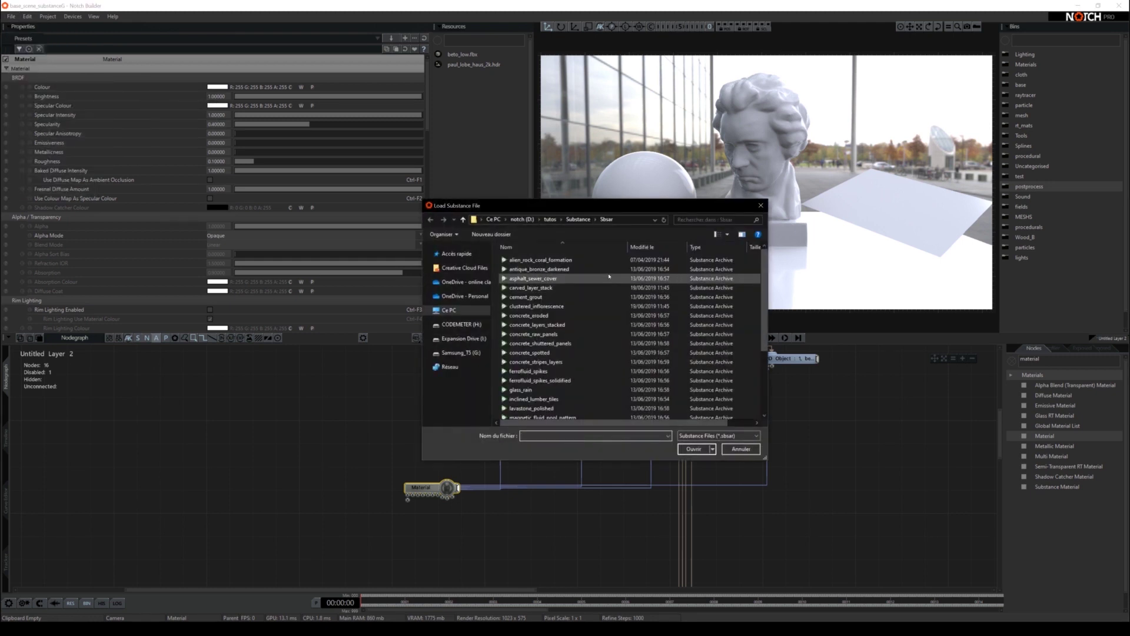
pyautogui.click(565, 269)
pyautogui.click(693, 449)
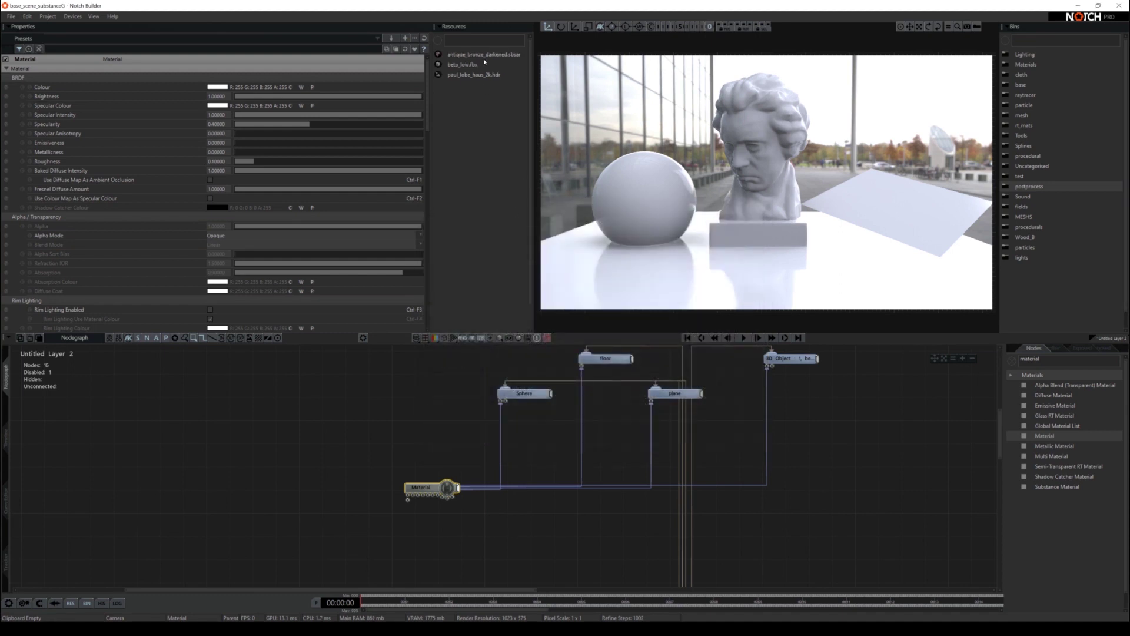
pyautogui.moveTo(490, 56); pyautogui.dragTo(342, 421)
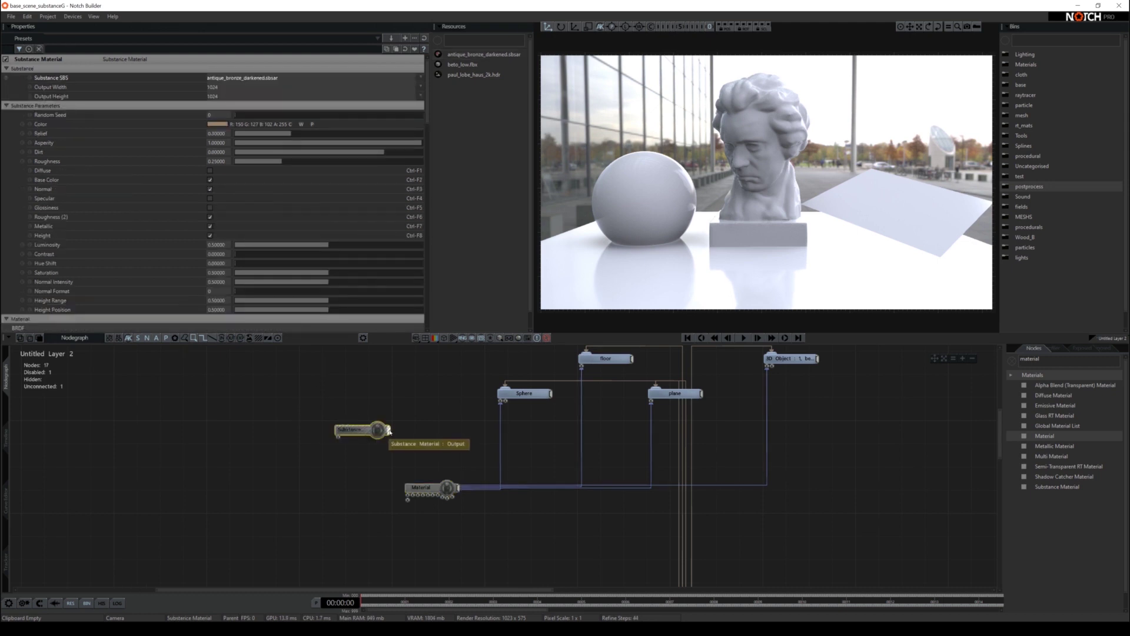
# - Connect the Substance Material output to the sphere, floor, plane and 3D object, replacing the plain Material
pyautogui.moveTo(388, 431); pyautogui.dragTo(502, 402)
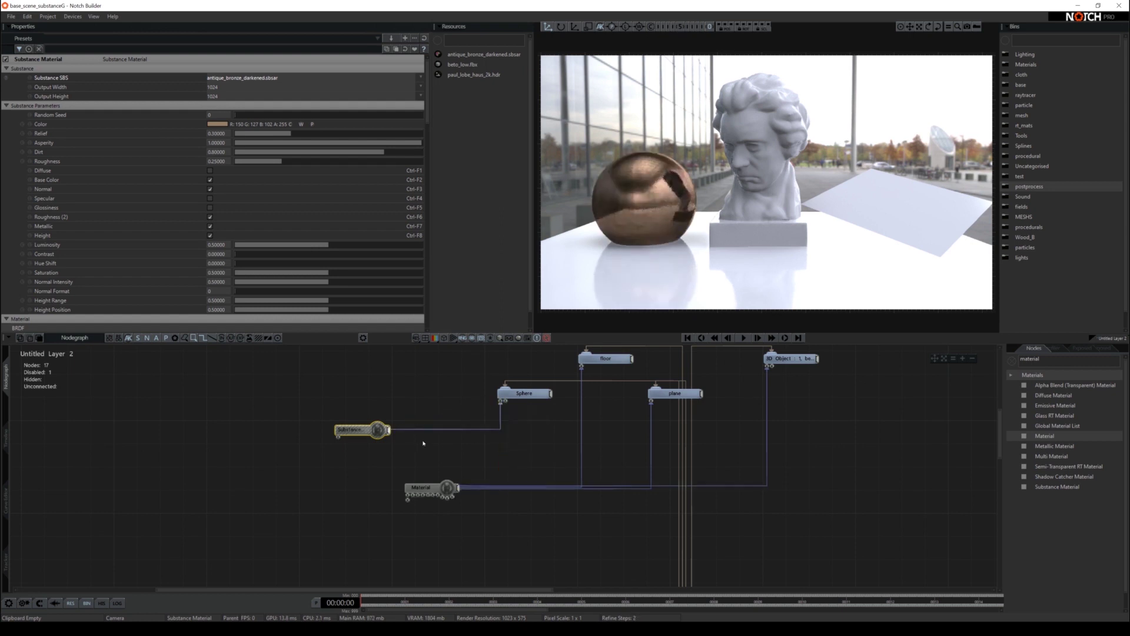
pyautogui.moveTo(389, 430); pyautogui.dragTo(583, 377)
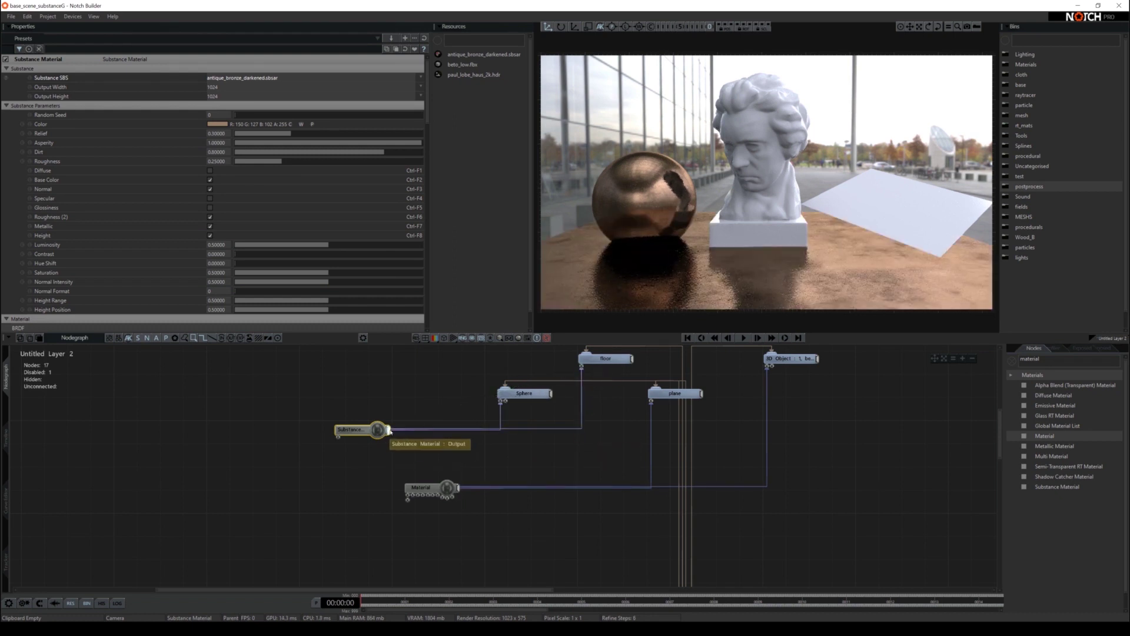
pyautogui.moveTo(388, 430); pyautogui.dragTo(656, 430)
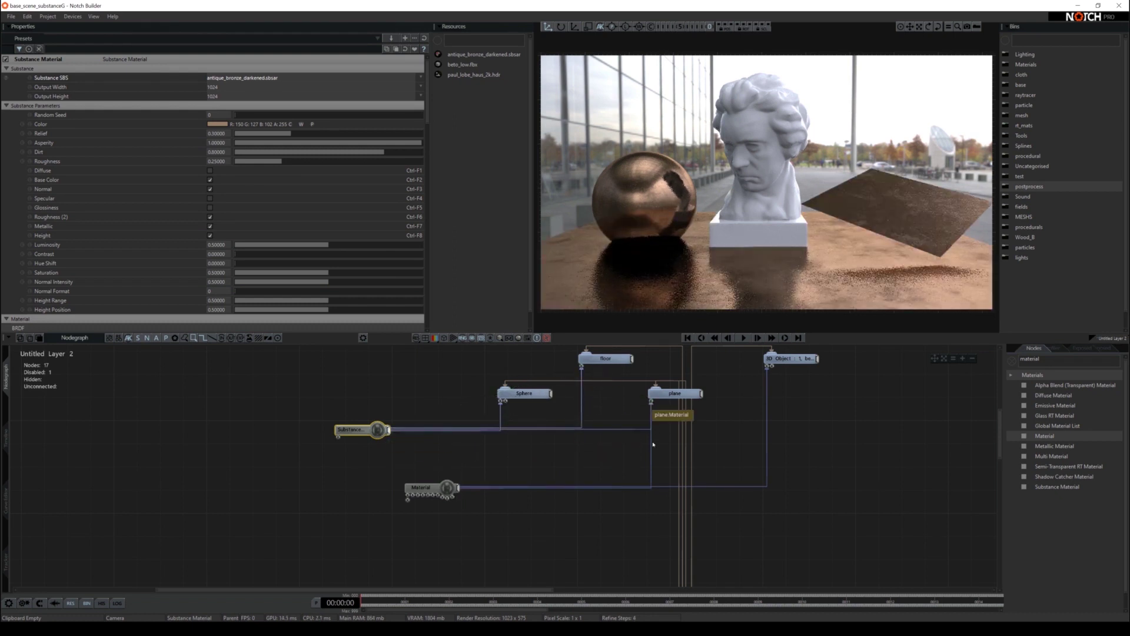
pyautogui.rightClick(651, 447)
pyautogui.click(665, 458)
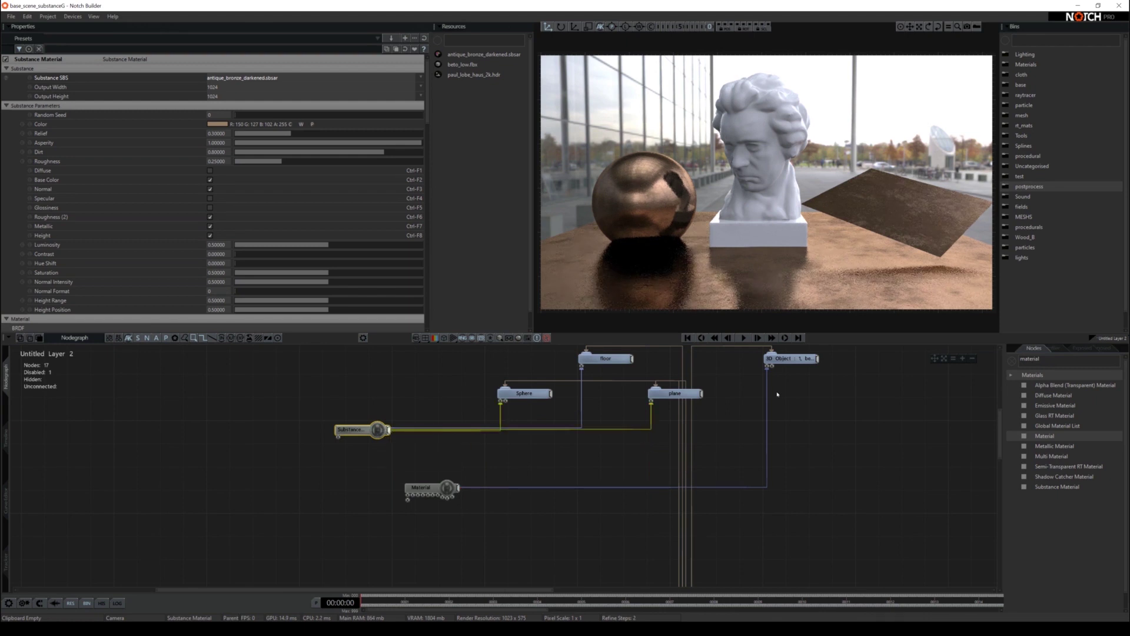
pyautogui.moveTo(389, 431); pyautogui.dragTo(768, 366)
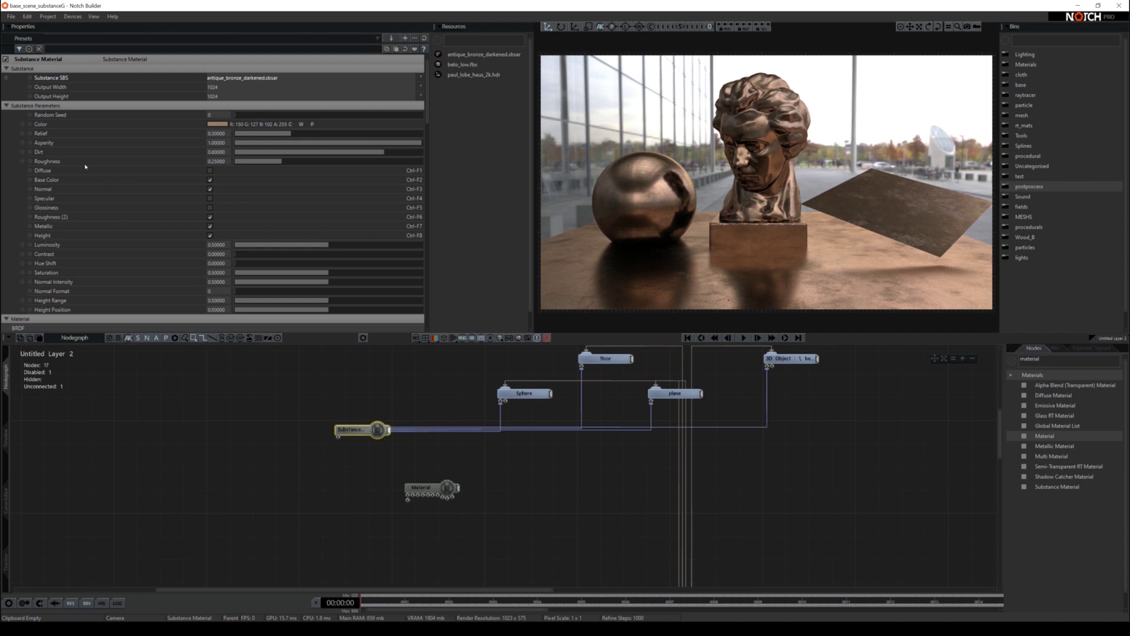
# - Set the Substance Material's output width and height to 2048
pyautogui.click(229, 88)
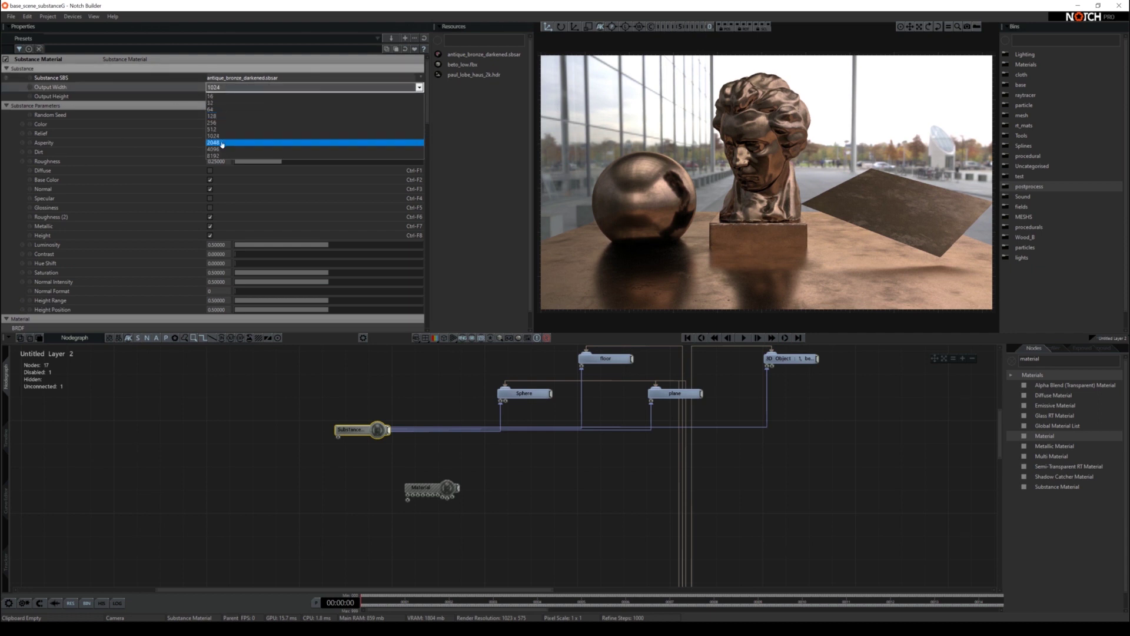
pyautogui.click(222, 142)
pyautogui.click(224, 98)
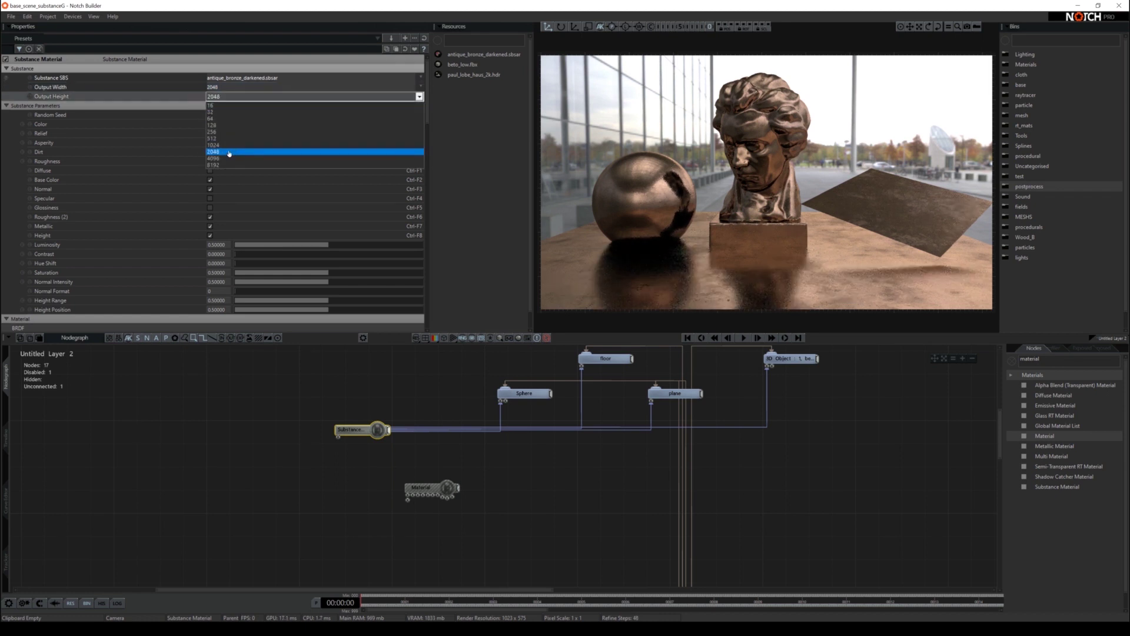
pyautogui.click(229, 151)
# - Reduce the Substance Material's output width and height to 512
pyautogui.click(226, 97)
pyautogui.click(226, 139)
pyautogui.click(226, 88)
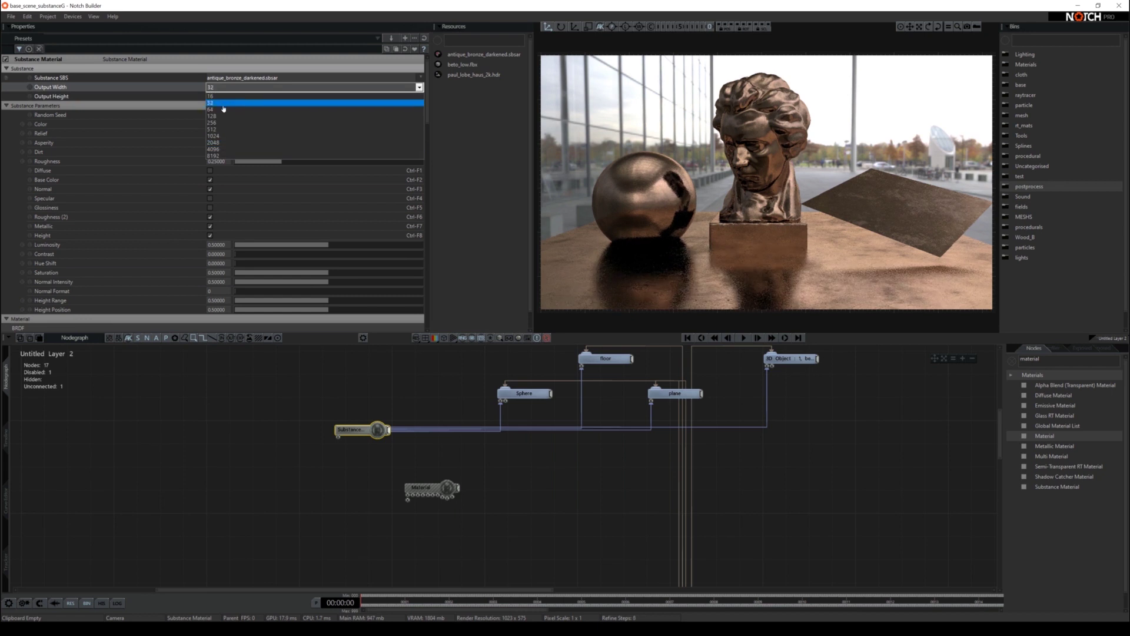
pyautogui.click(226, 130)
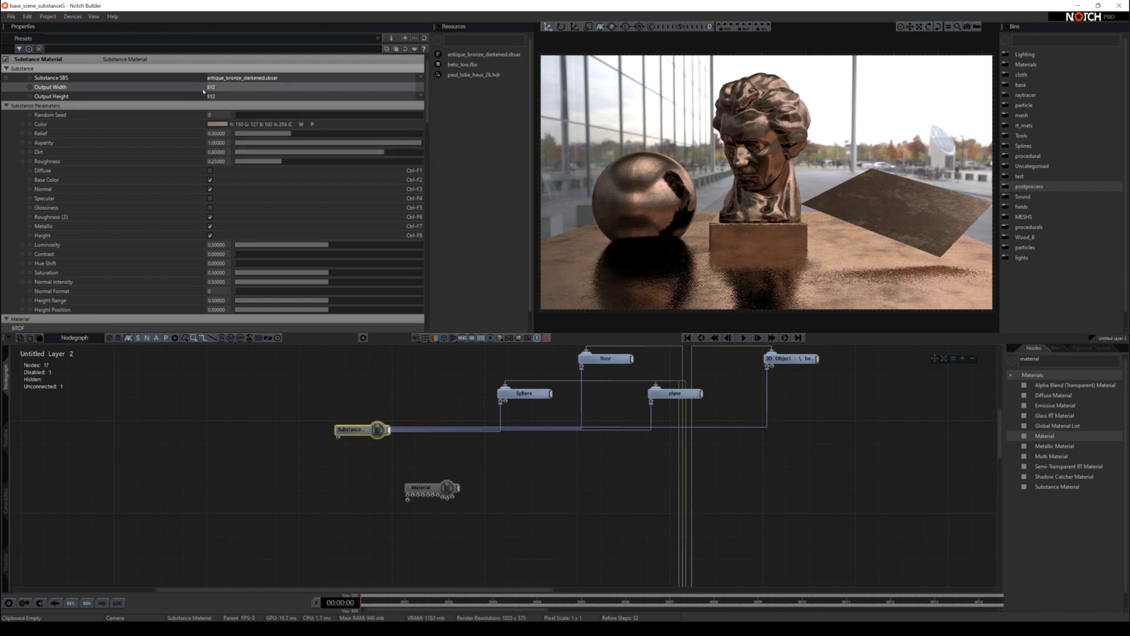
# - Set the Substance Material's output height and width to 1024
pyautogui.click(213, 96)
pyautogui.click(225, 147)
pyautogui.click(223, 87)
pyautogui.click(230, 140)
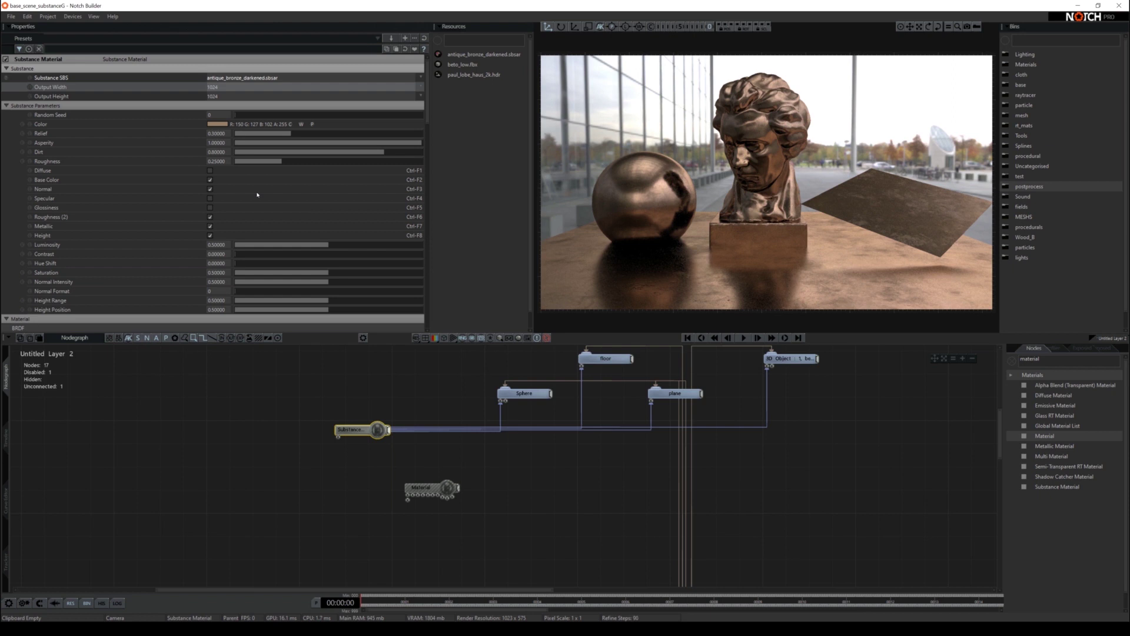
# - Change the Substance Material's colour to a dark purple, RGB 95, 40, 91
pyautogui.click(218, 125)
pyautogui.click(64, 197)
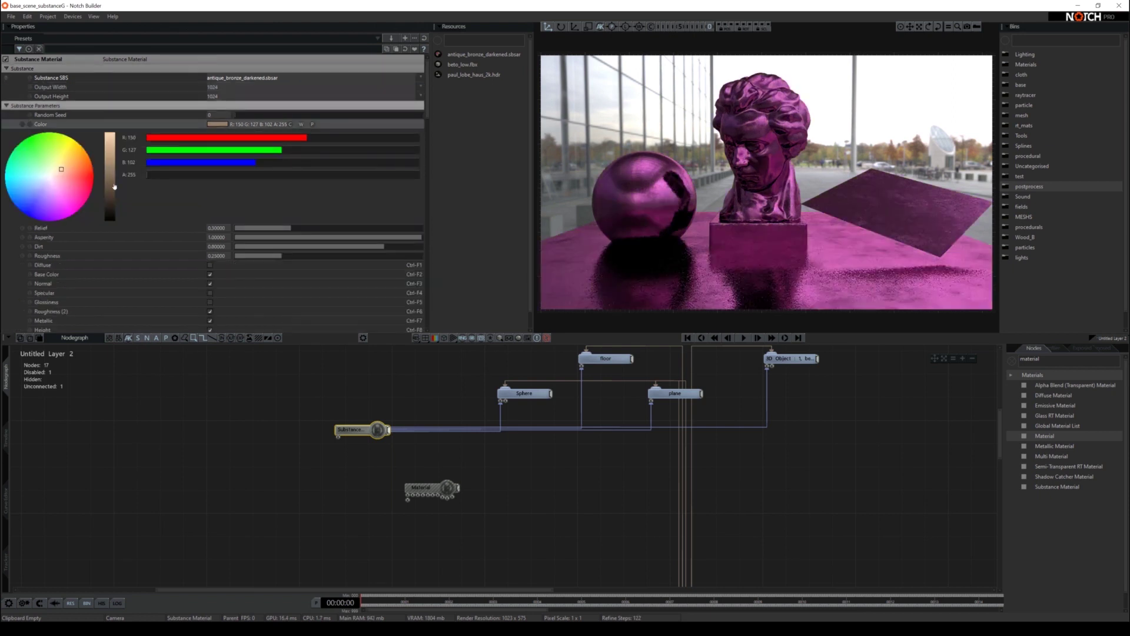
pyautogui.click(109, 189)
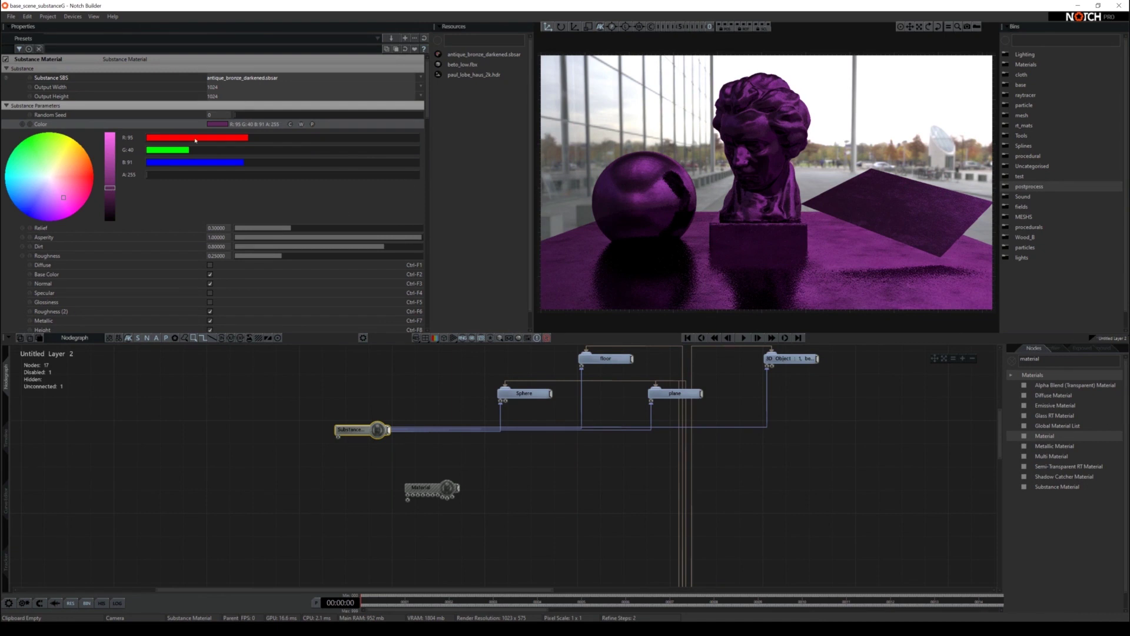
pyautogui.click(217, 124)
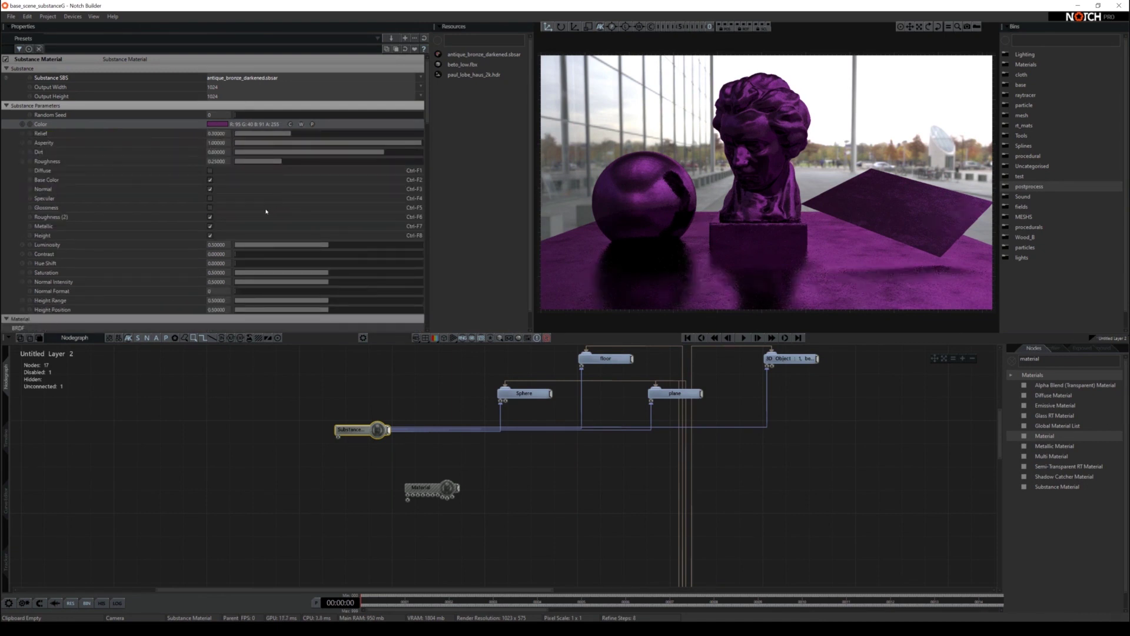
# - Adjust the Substance Material's Dirt to about 0.54 and its Roughness to about 0.04
pyautogui.click(300, 153)
pyautogui.moveTo(273, 153); pyautogui.dragTo(253, 153)
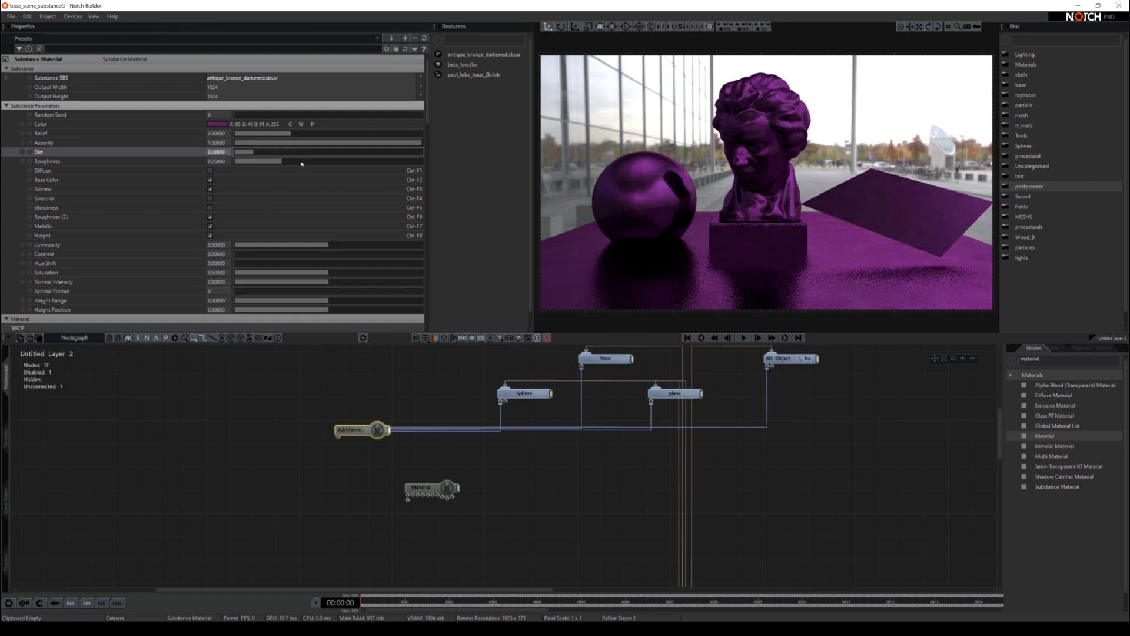
pyautogui.click(325, 162)
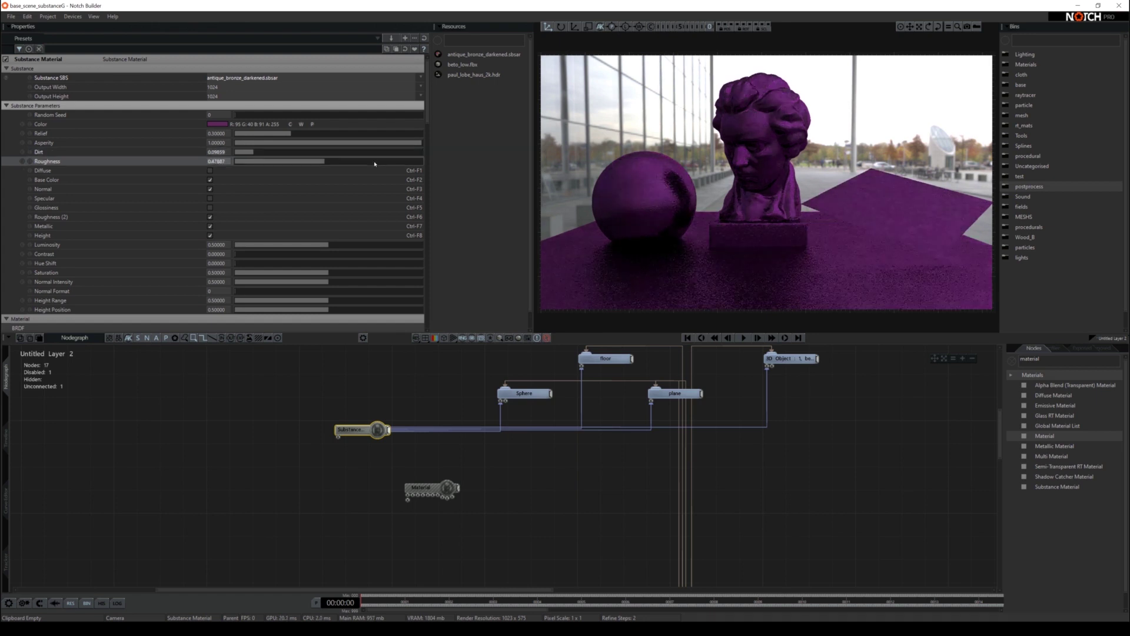
pyautogui.click(243, 162)
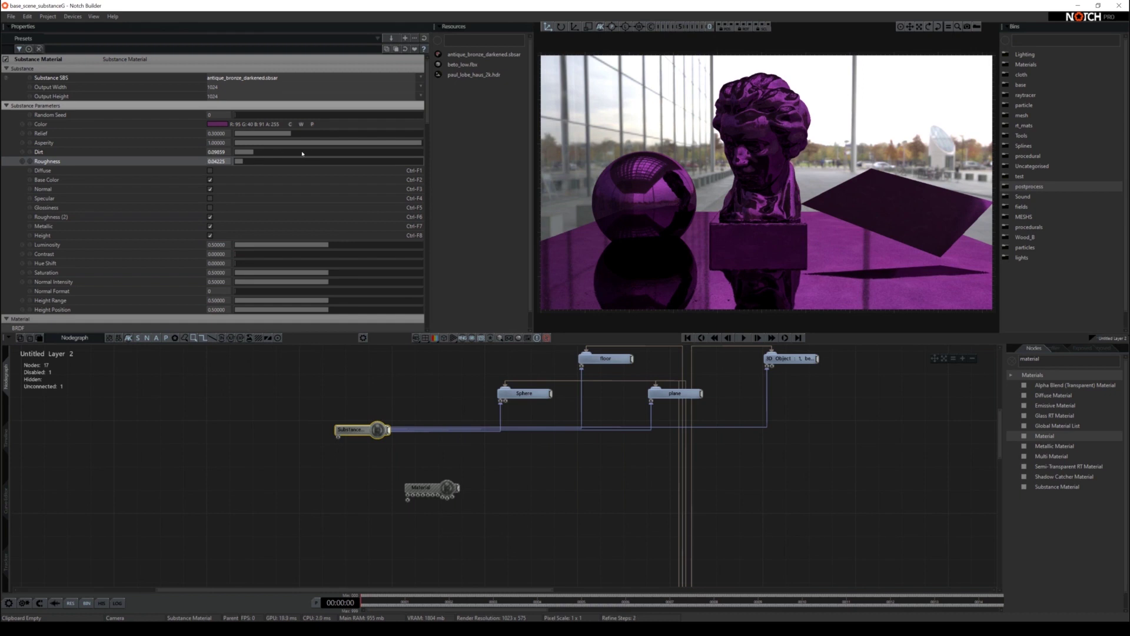
pyautogui.click(336, 153)
# - Recolour the Substance Material to a copper orange, RGB 173, 125, 80
pyautogui.click(215, 124)
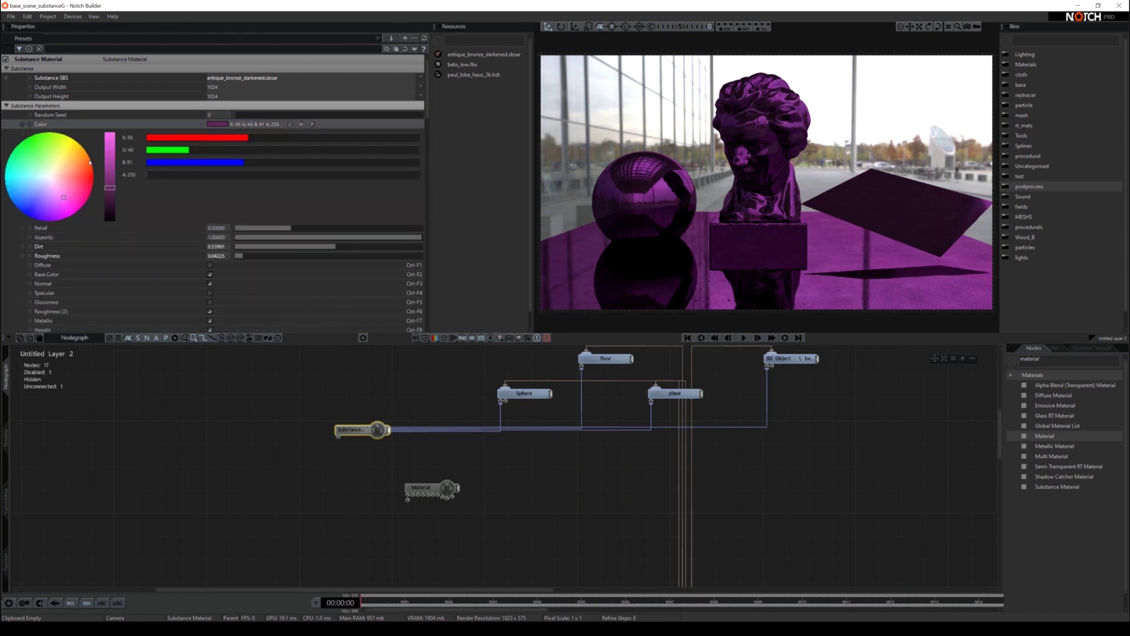
pyautogui.moveTo(72, 185); pyautogui.dragTo(114, 162)
pyautogui.click(70, 167)
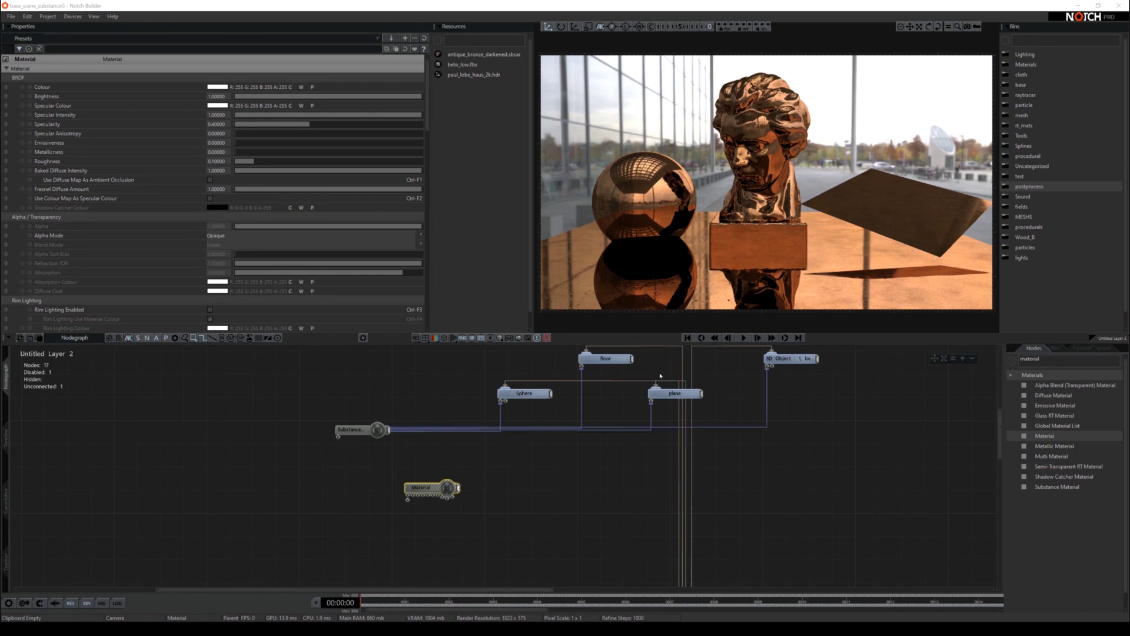
# - Duplicate the Substance Material node and connect the copy to the floor in place of the original
pyautogui.moveTo(377, 429); pyautogui.dragTo(378, 407)
pyautogui.hotkey('ctrl', 'c')
pyautogui.hotkey('ctrl', 'v')
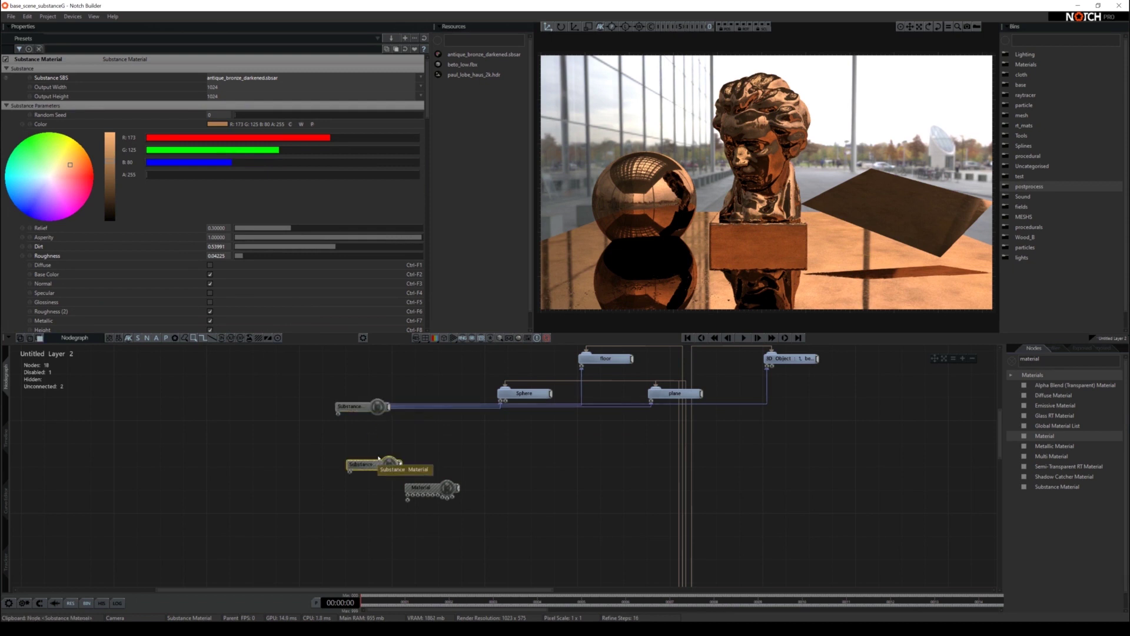
pyautogui.click(580, 393)
pyautogui.press('Delete')
pyautogui.moveTo(400, 465); pyautogui.dragTo(581, 366)
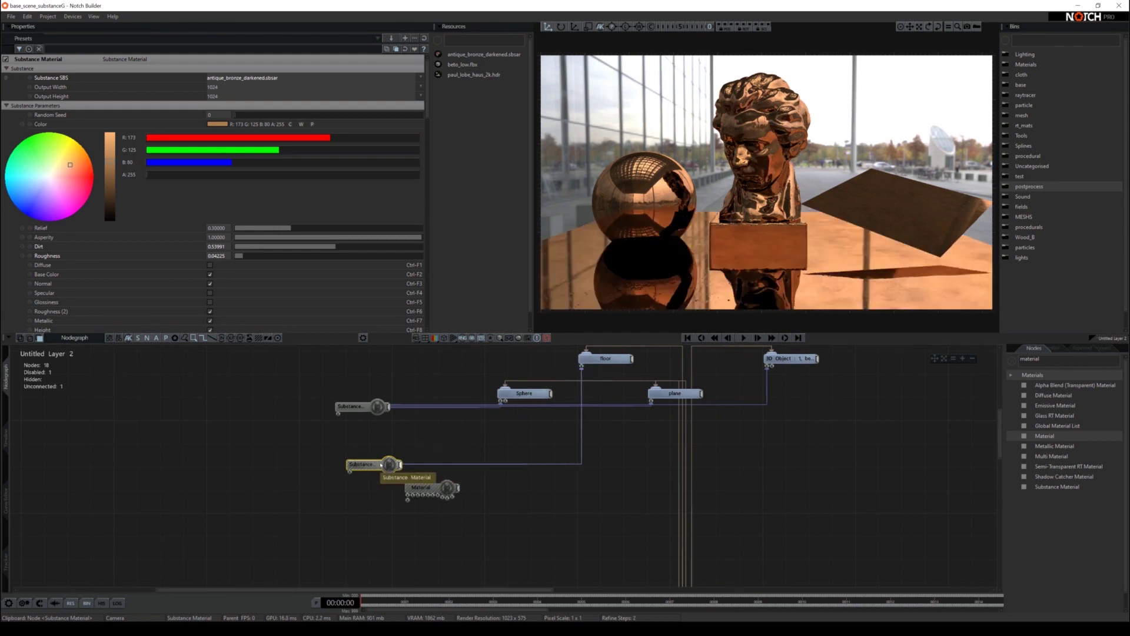
# - Recolour the floor's Substance Material to a pinkish red, RGB 186, 67, 87
pyautogui.click(77, 181)
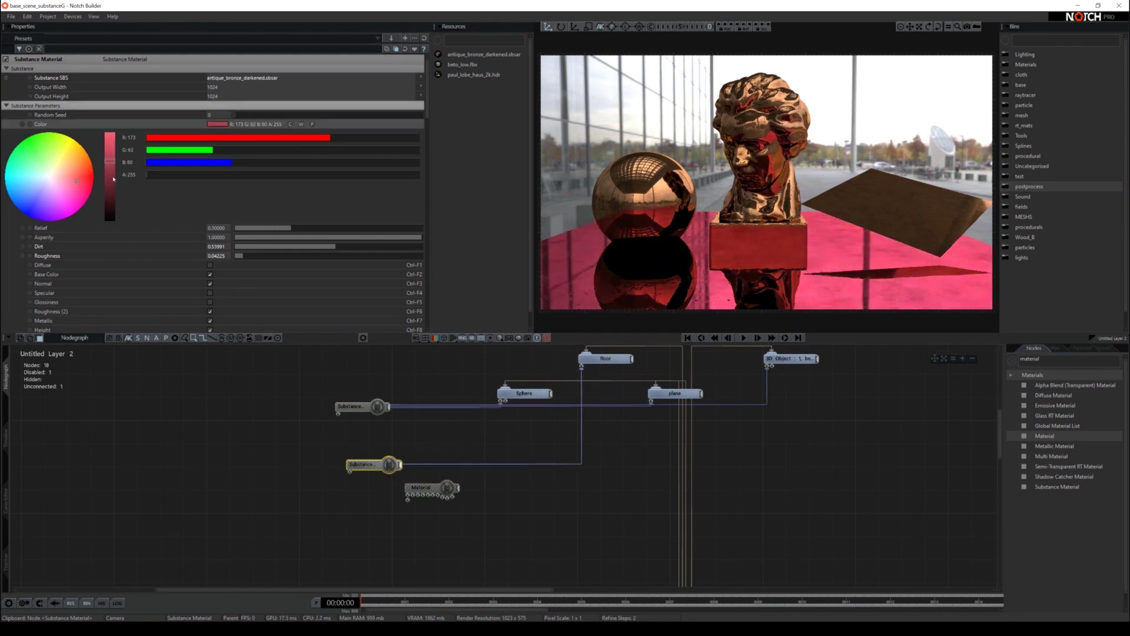
pyautogui.click(111, 190)
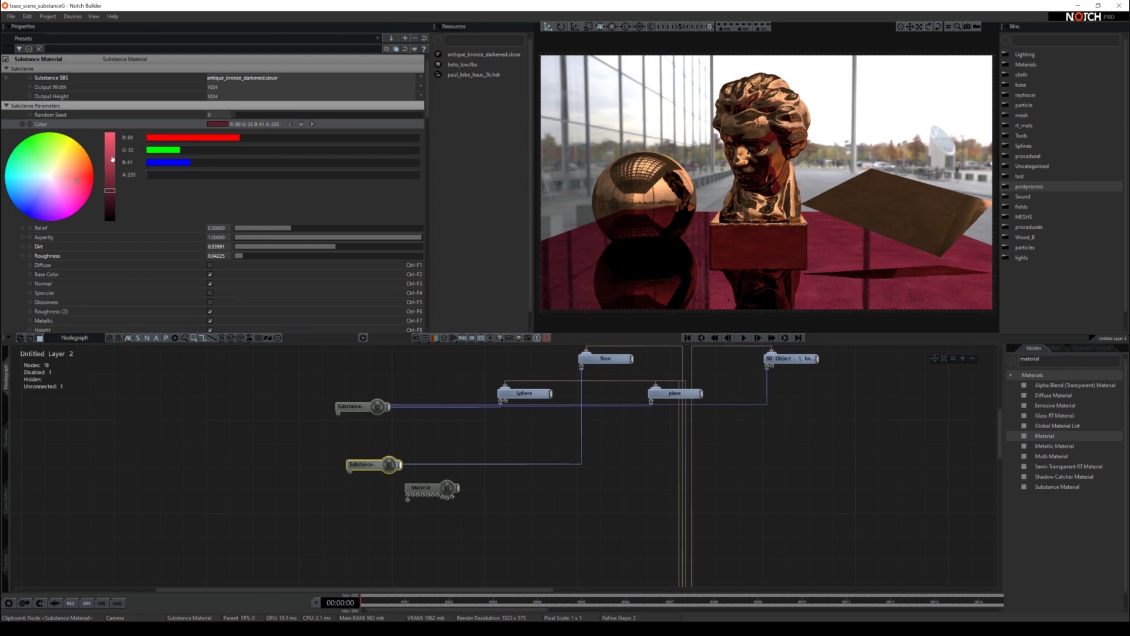
pyautogui.click(111, 158)
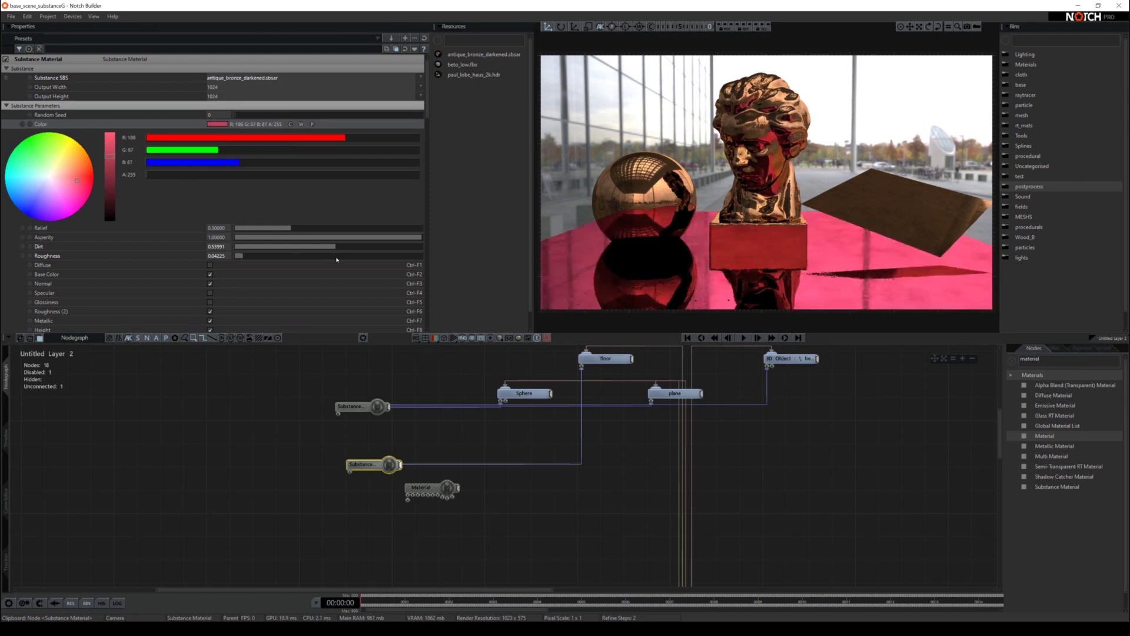
# - Set the floor material's Roughness to about 0.09 and its Dirt to about 0.31
pyautogui.moveTo(253, 258); pyautogui.dragTo(341, 255)
pyautogui.click(253, 258)
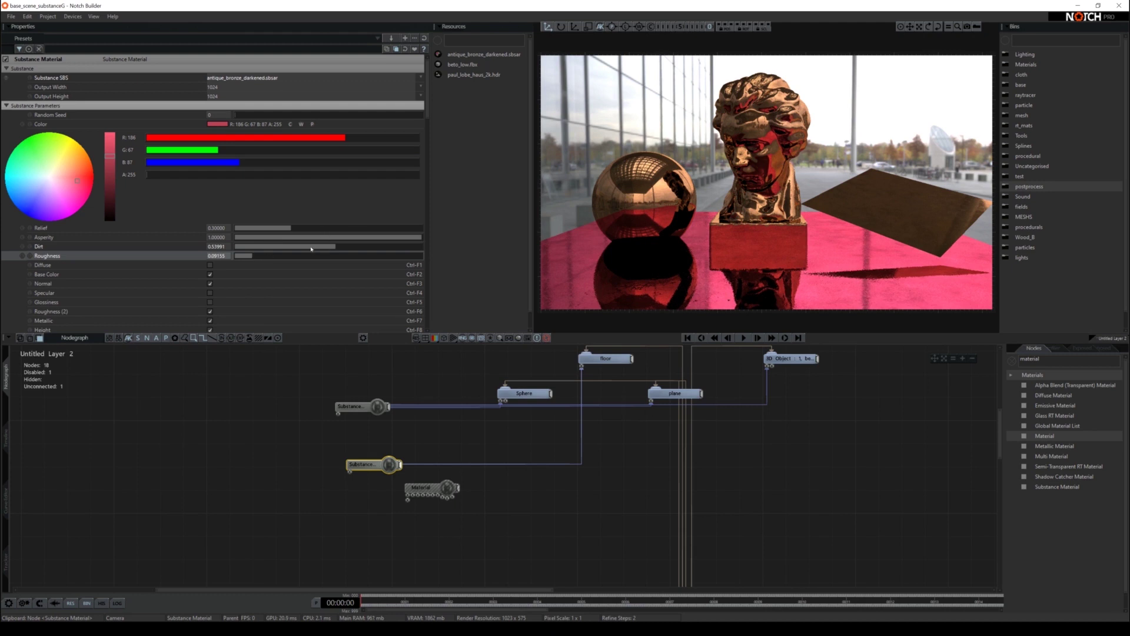
pyautogui.moveTo(323, 247); pyautogui.dragTo(302, 247)
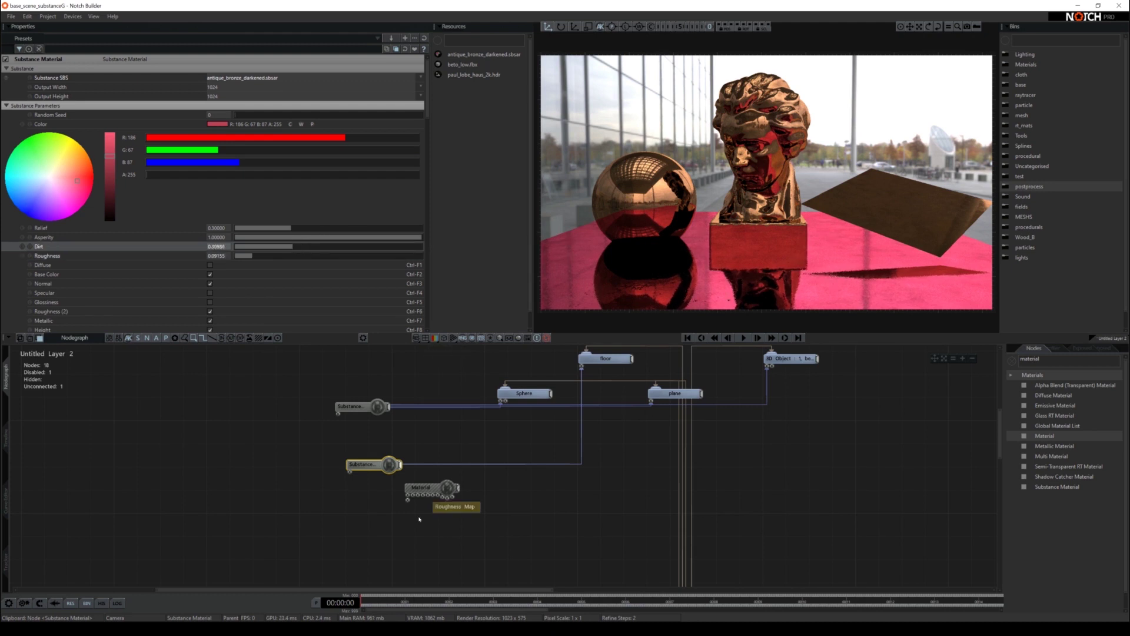
# - Move the unused Material node aside, duplicate the floor's Substance Material and connect the copy to the 3D object
pyautogui.moveTo(439, 494); pyautogui.dragTo(393, 529)
pyautogui.click(364, 464)
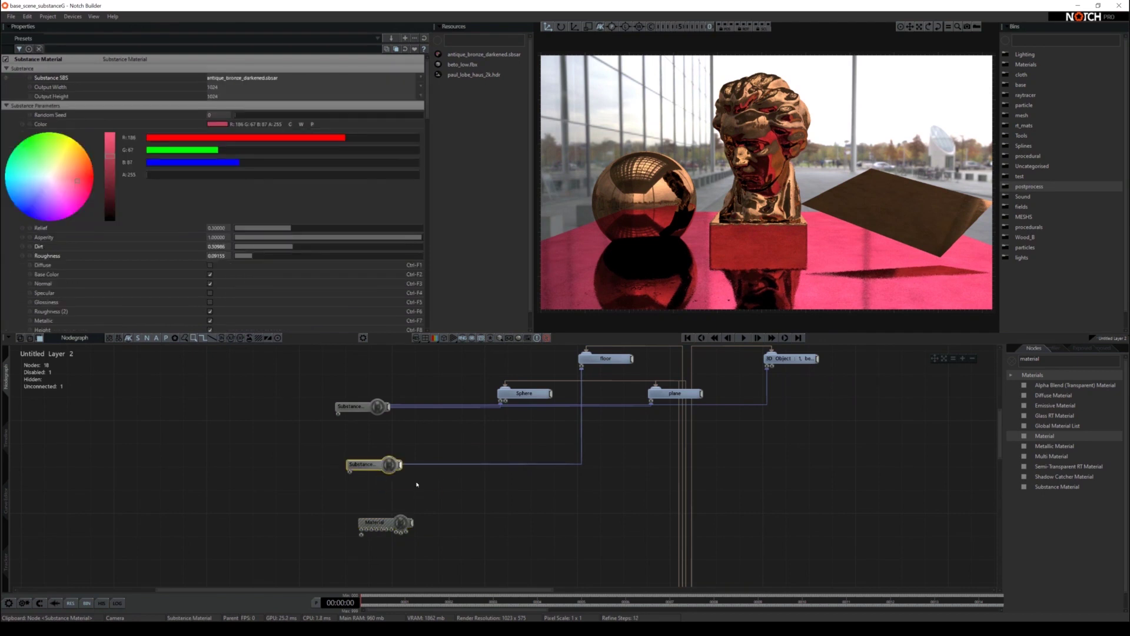
pyautogui.hotkey('ctrl', 'v')
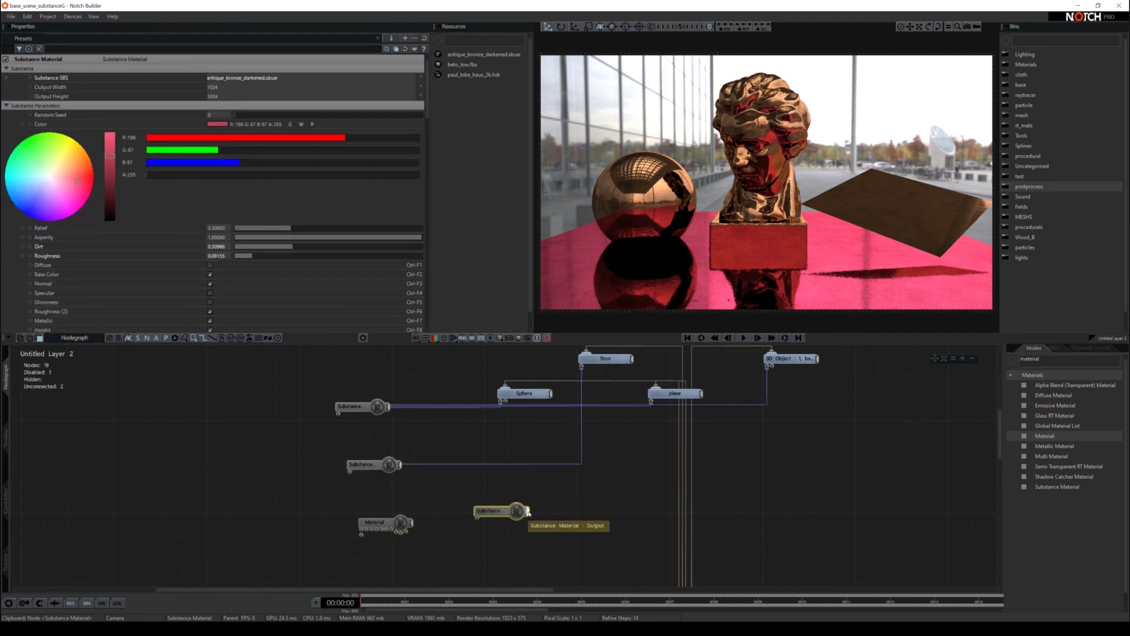
pyautogui.moveTo(528, 512); pyautogui.dragTo(768, 366)
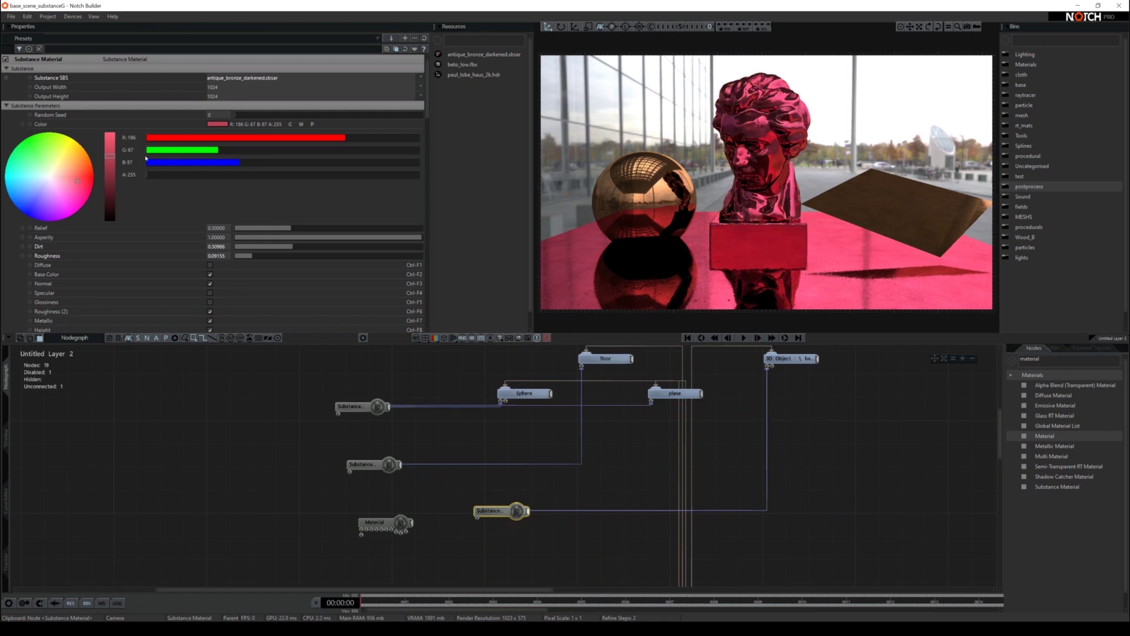
# - Brighten and desaturate the bust's Substance Material colour to a near-white pink
pyautogui.moveTo(110, 166); pyautogui.dragTo(103, 112)
pyautogui.moveTo(63, 177); pyautogui.dragTo(53, 179)
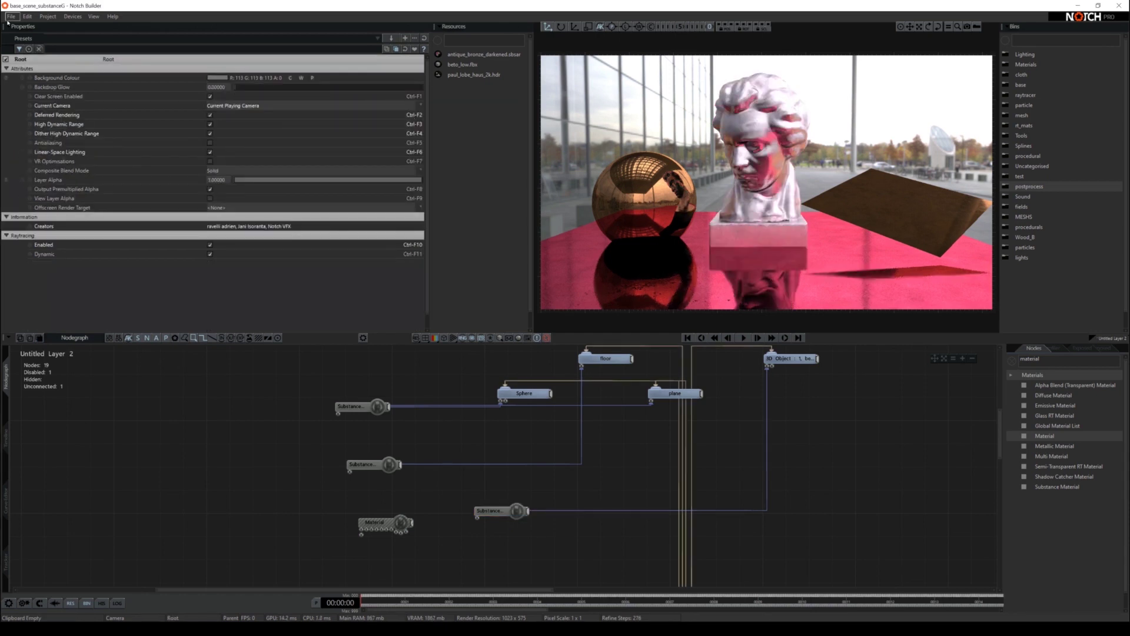
# - Import the parquet_wood_wenge Substance archive into the project's resources
pyautogui.click(12, 16)
pyautogui.moveTo(74, 89)
pyautogui.moveTo(117, 96)
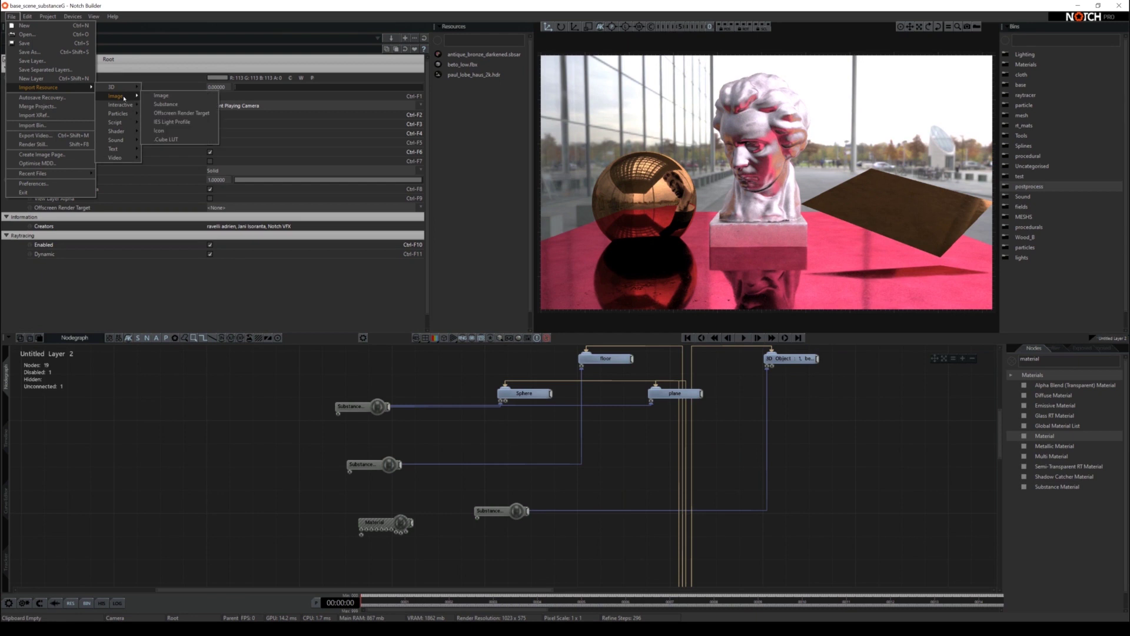
pyautogui.click(171, 105)
pyautogui.scroll(-2, 640, 369)
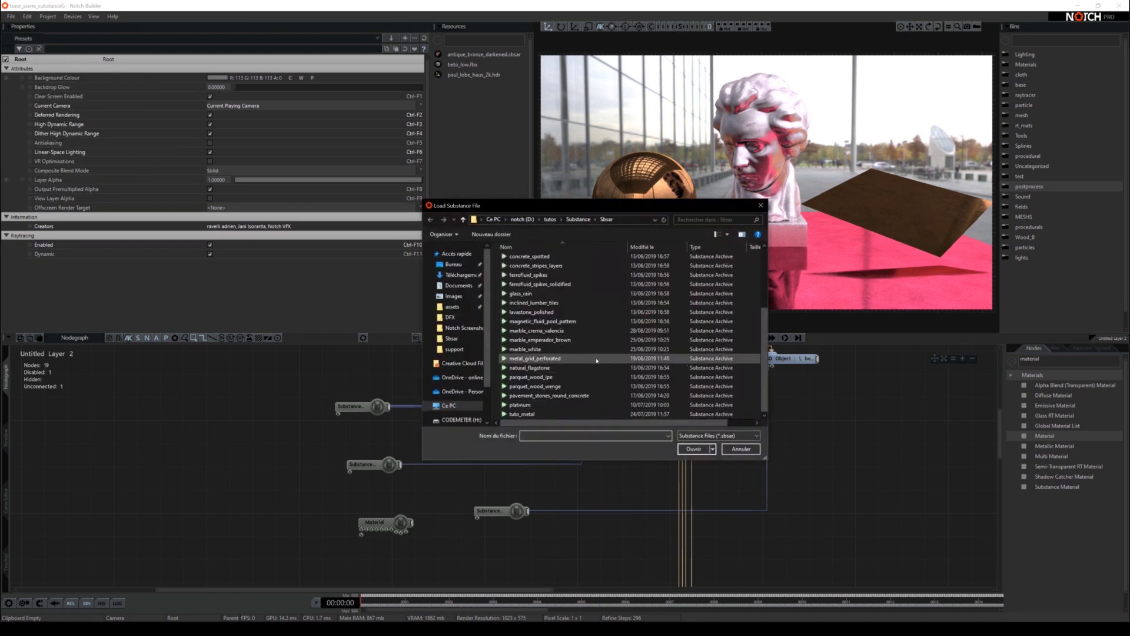
pyautogui.click(624, 386)
pyautogui.click(694, 449)
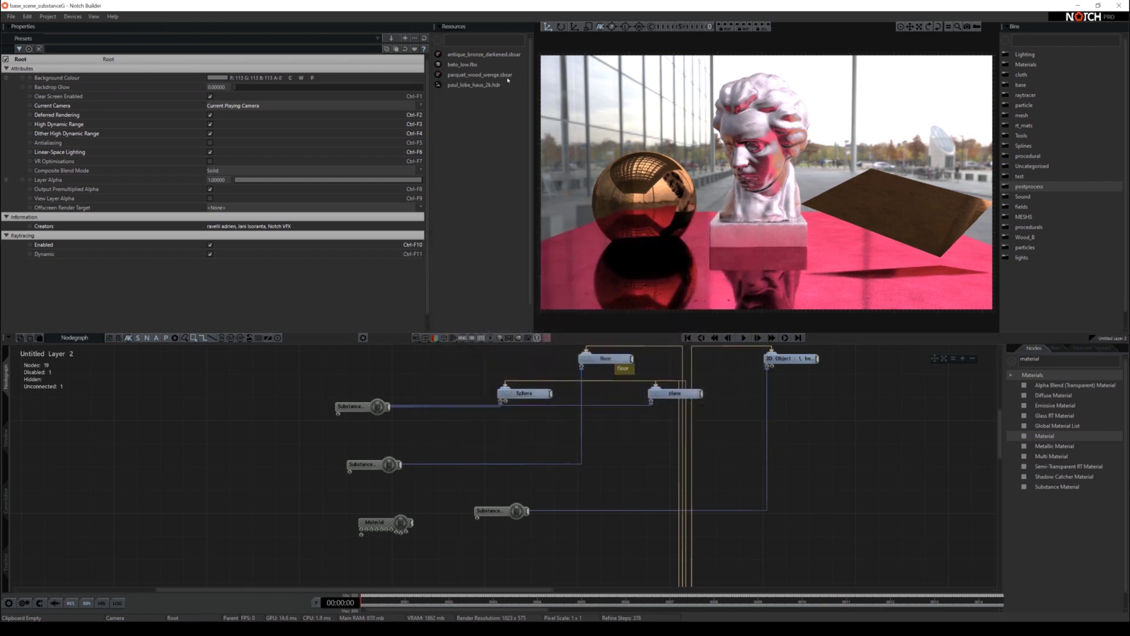
# - Add parquet_wood_wenge.sbsar to the nodegraph as a Substance Material and connect it to the floor in place of the previous material
pyautogui.moveTo(498, 77); pyautogui.dragTo(502, 443)
pyautogui.click(581, 422)
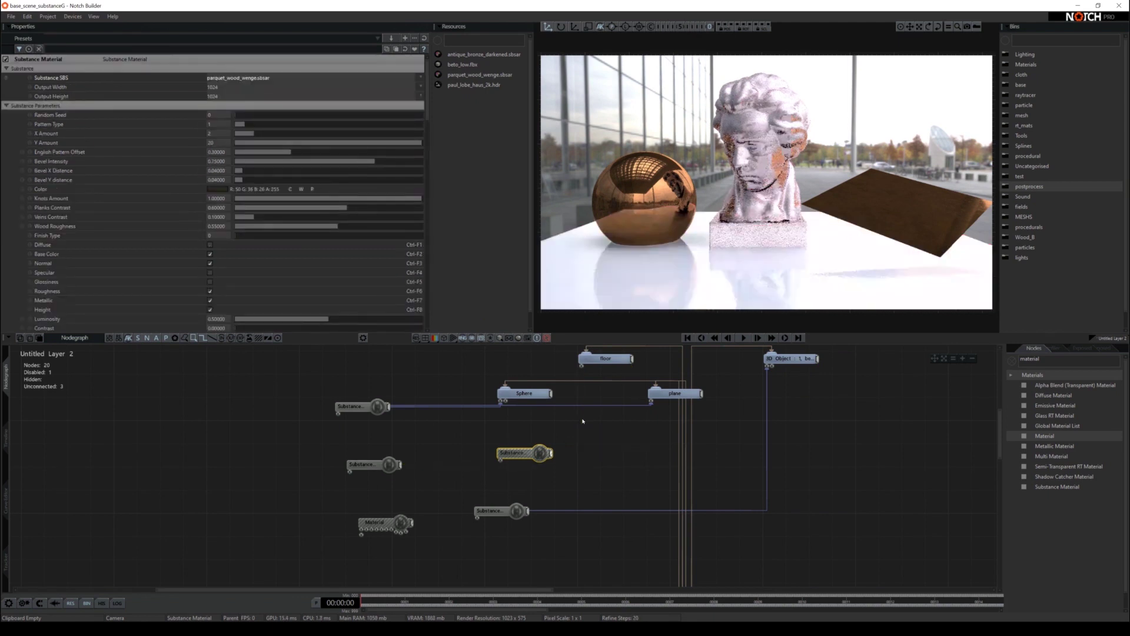
pyautogui.moveTo(552, 456); pyautogui.dragTo(582, 368)
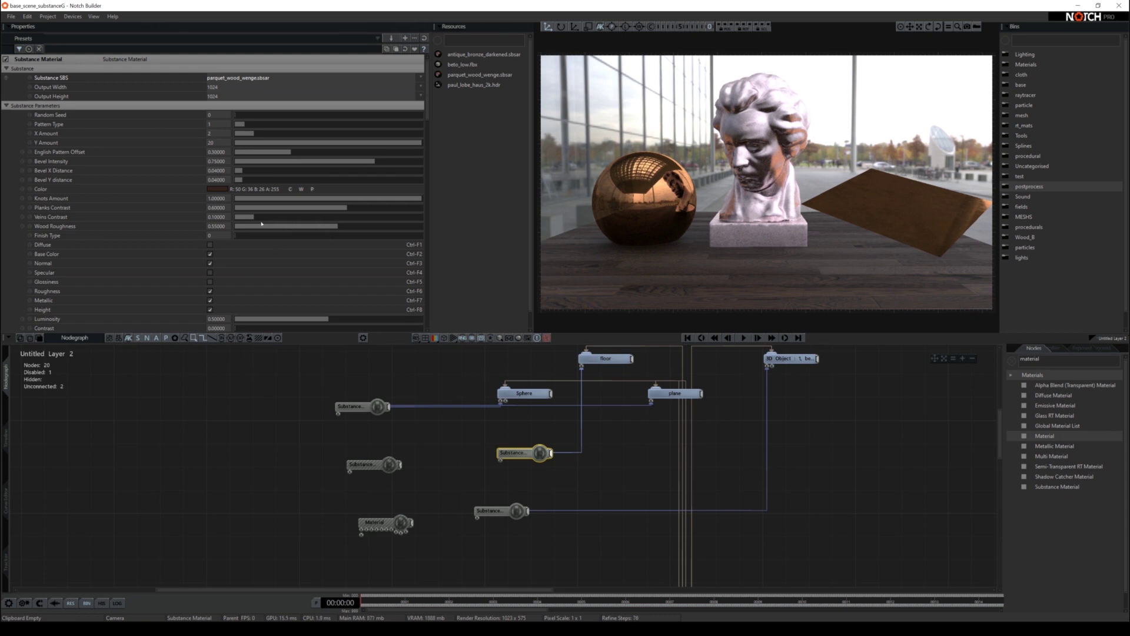
# - Set the floor parquet's Veins Contrast to about 0.23, X Amount to 4, Pattern Type to 2, Random Seed to 3 and Y Amount to 5
pyautogui.moveTo(260, 219); pyautogui.dragTo(277, 219)
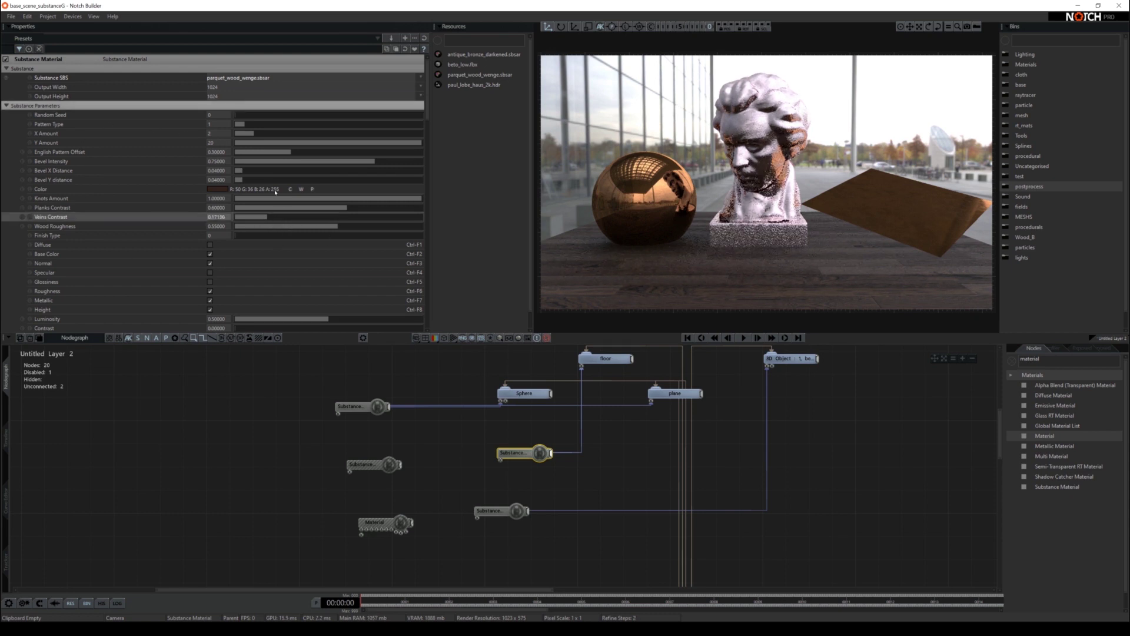
pyautogui.click(275, 135)
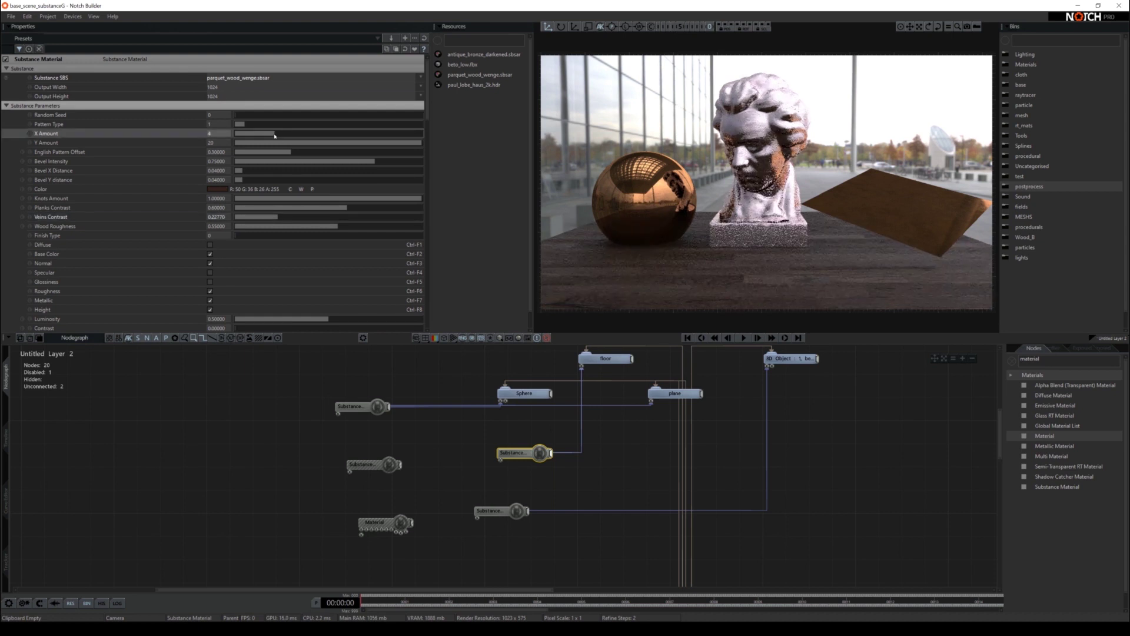
pyautogui.click(271, 125)
pyautogui.click(296, 125)
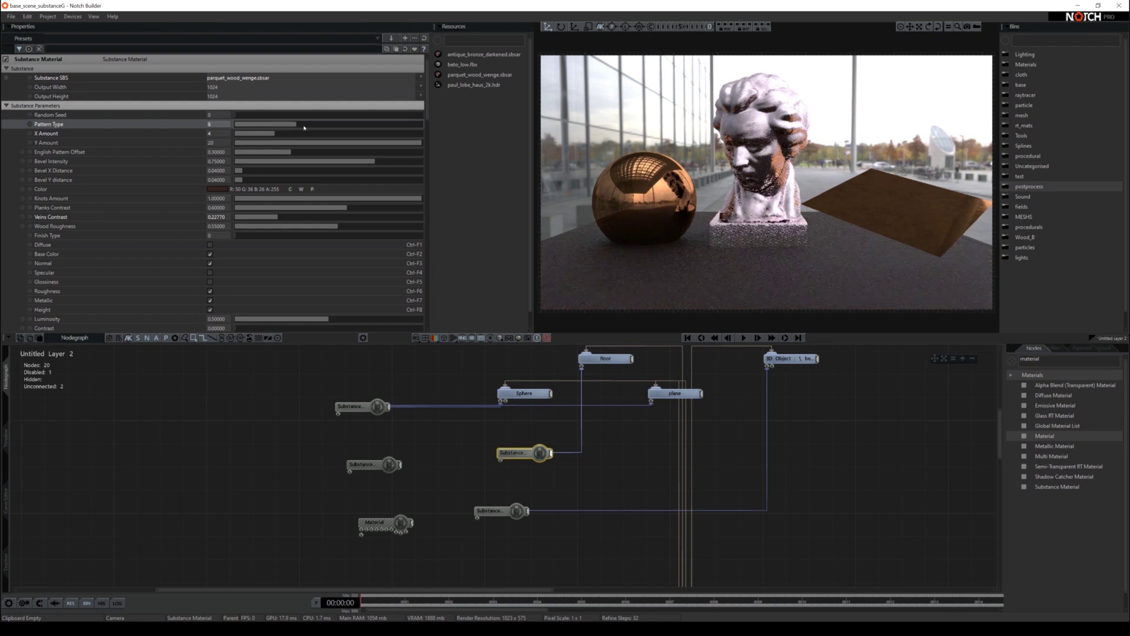
pyautogui.moveTo(266, 126); pyautogui.dragTo(262, 117)
pyautogui.click(264, 119)
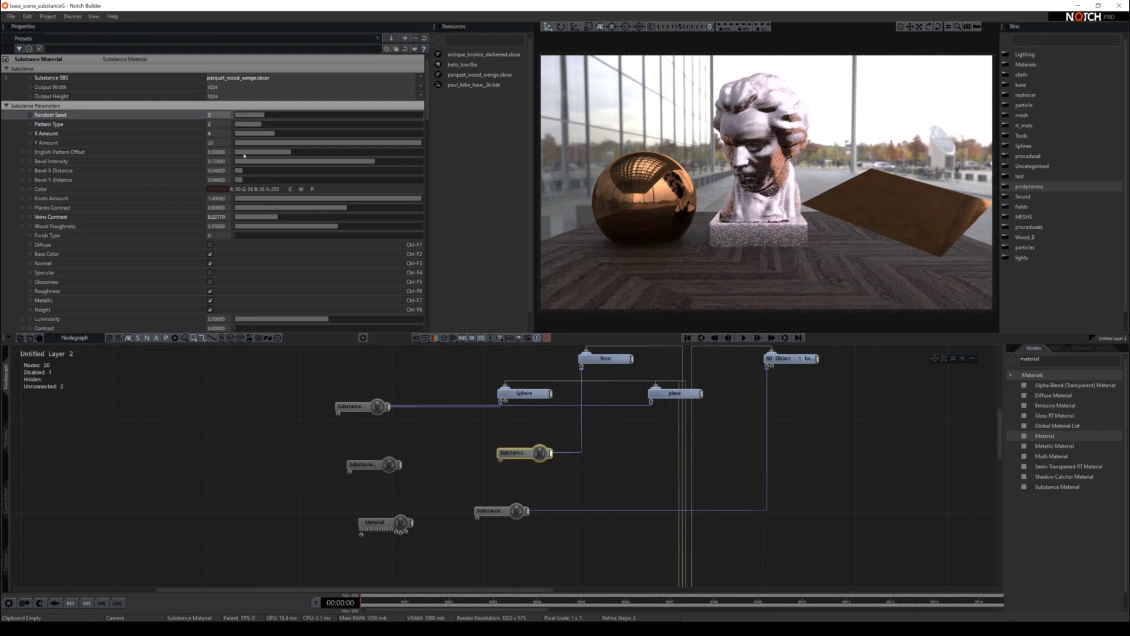
pyautogui.click(290, 144)
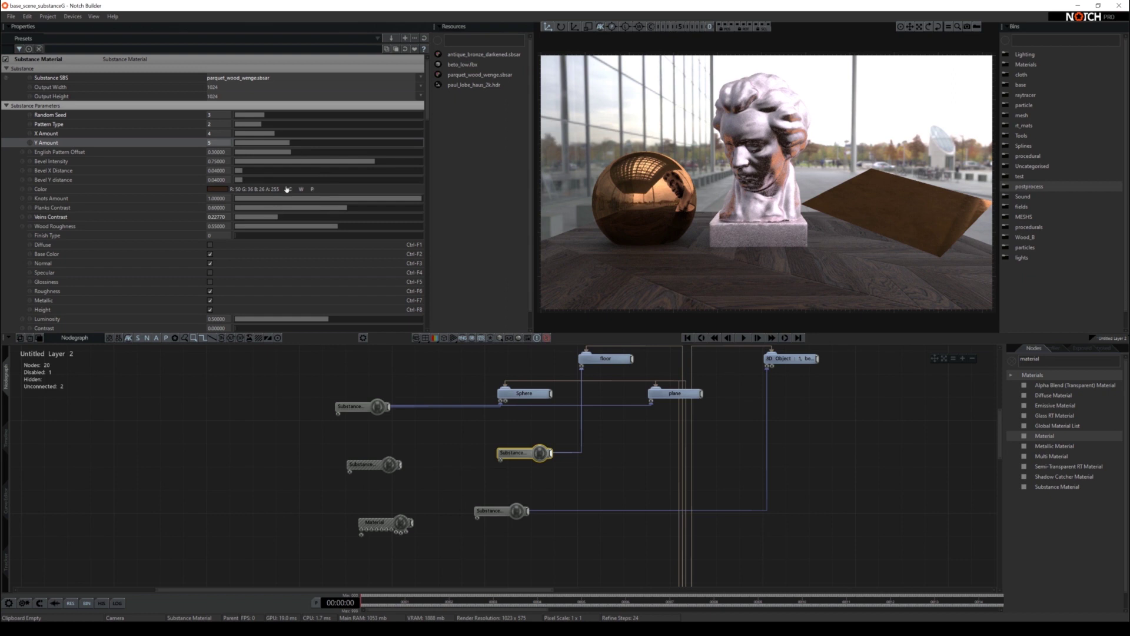
# - Brighten the floor parquet's Color to a lighter brown, RGB 121, 87, 63
pyautogui.click(226, 189)
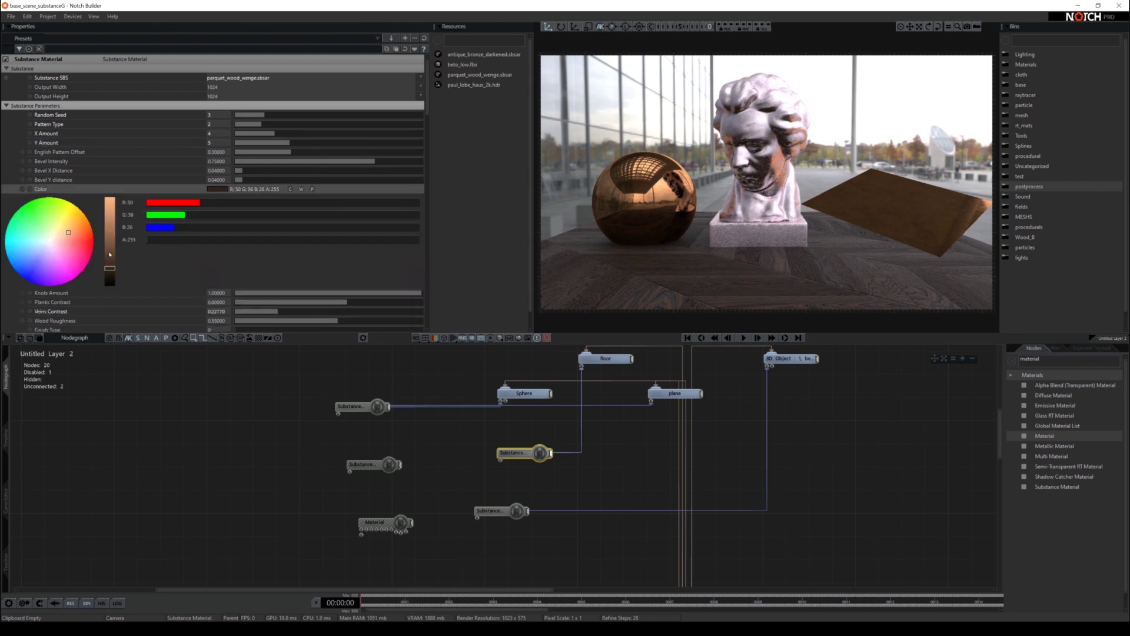
pyautogui.moveTo(110, 253); pyautogui.dragTo(111, 243)
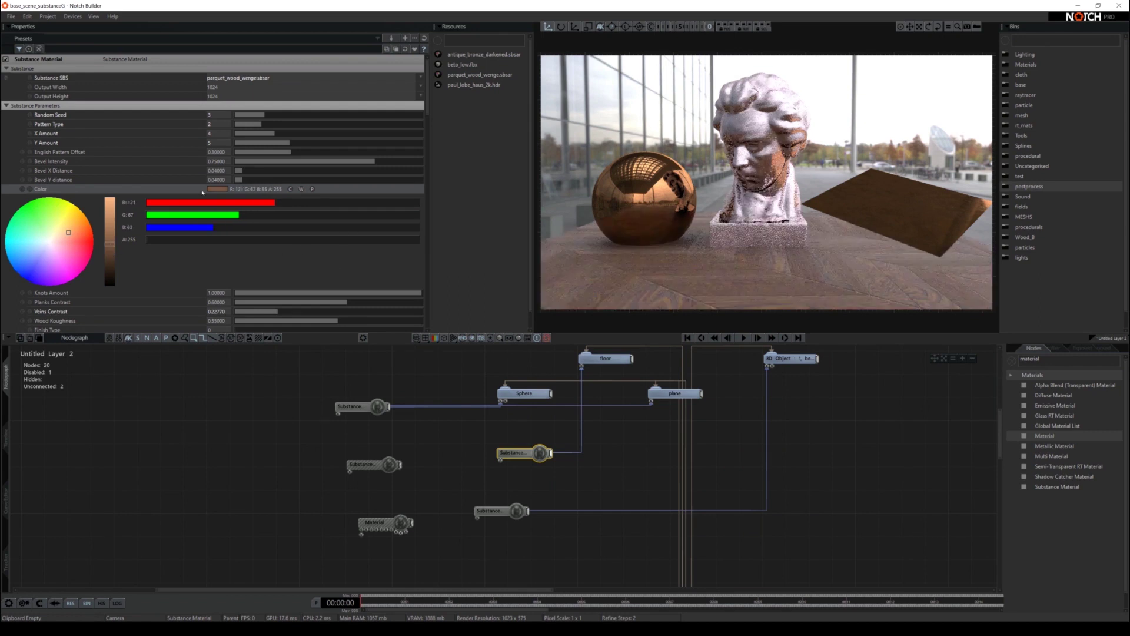
pyautogui.click(217, 190)
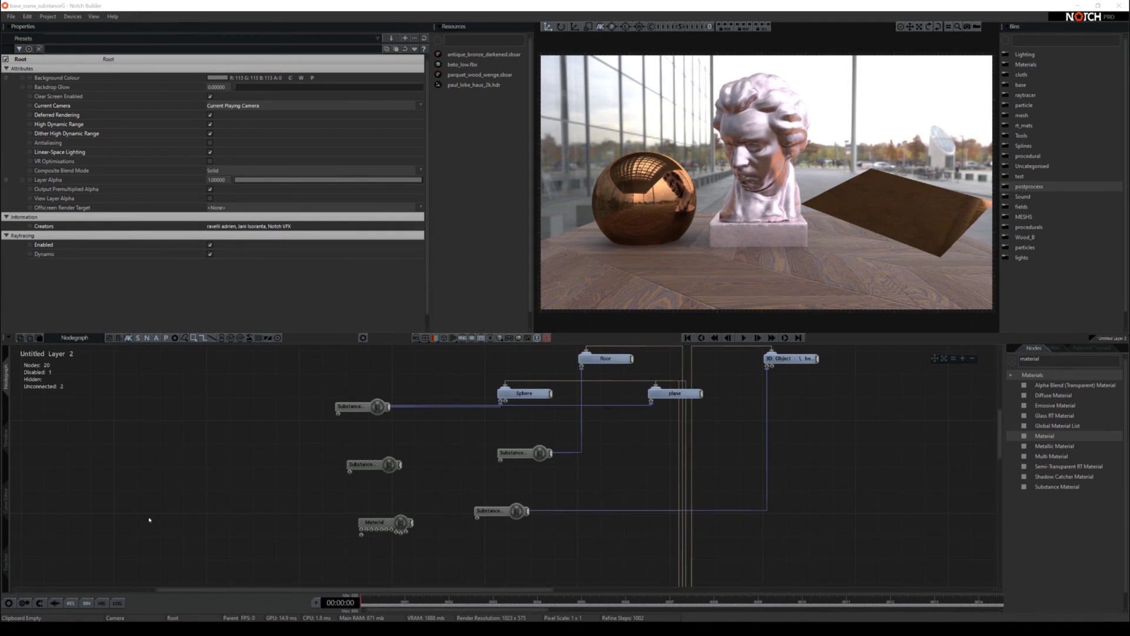
# - Add marble_crema_valencia from the Sbsar folder to the nodegraph, and delete the disconnected pink Substance Material and the unused Material node
pyautogui.hotkey('alt', 'Tab')
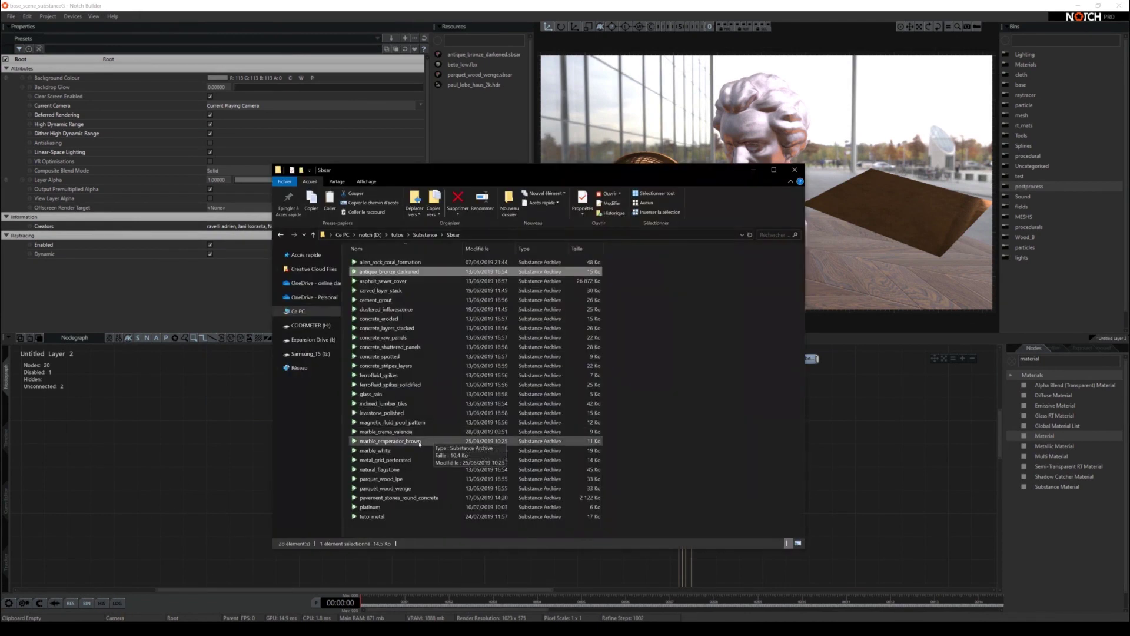
pyautogui.moveTo(407, 432); pyautogui.dragTo(185, 450)
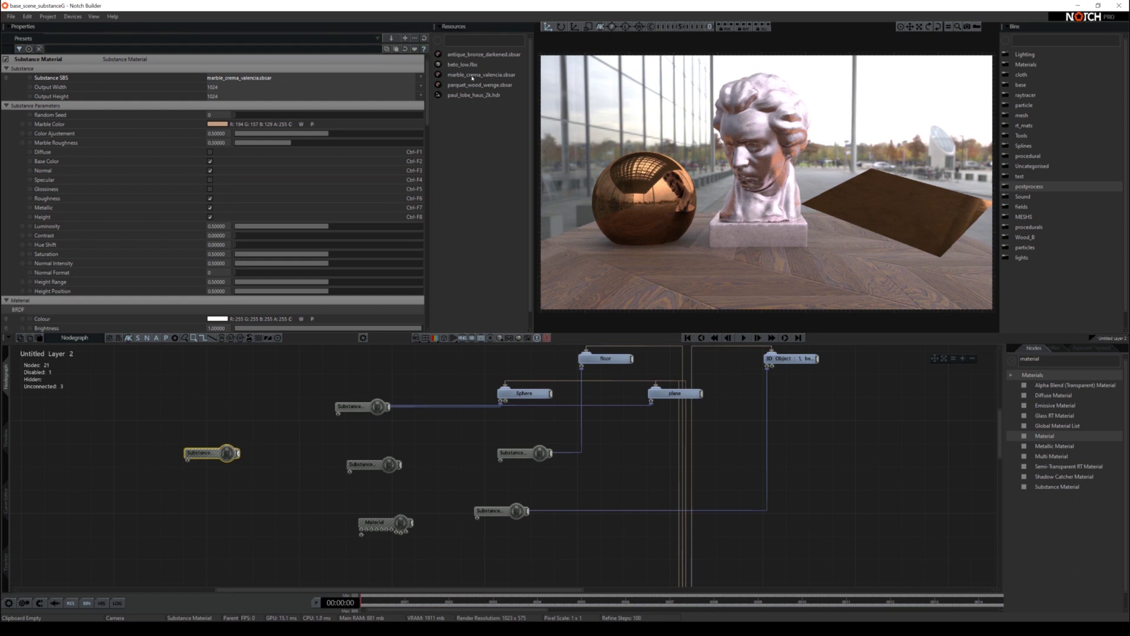
pyautogui.click(368, 466)
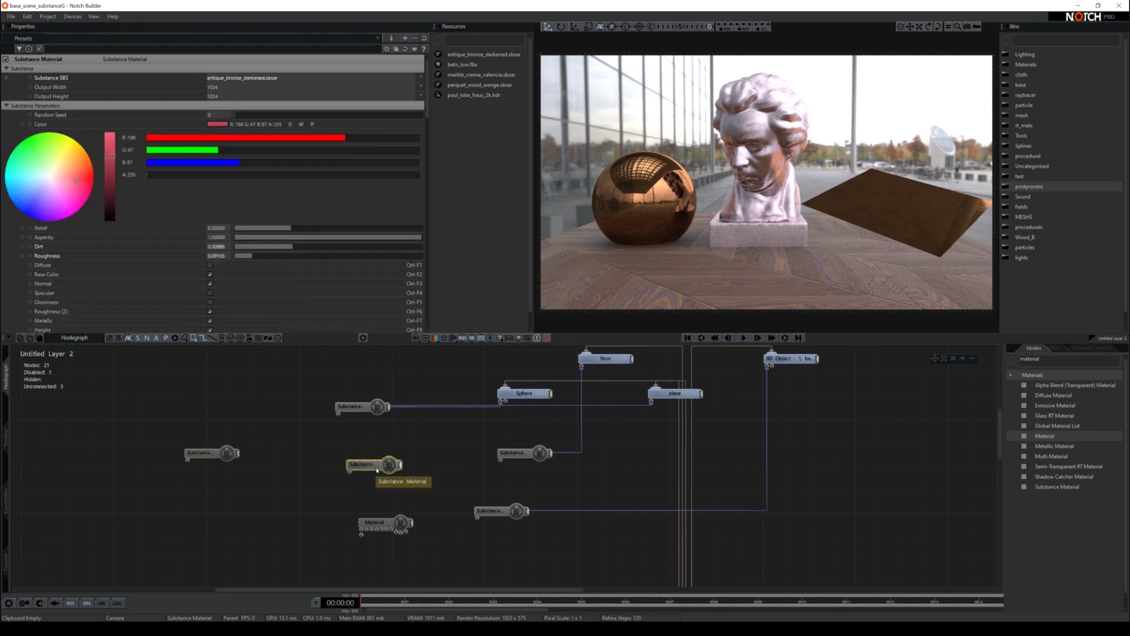
pyautogui.press('Delete')
pyautogui.click(393, 521)
pyautogui.press('Delete')
# - Disconnect the bust's current Substance Material and connect the marble_crema_valencia material to the 3D object instead
pyautogui.moveTo(229, 453); pyautogui.dragTo(599, 488)
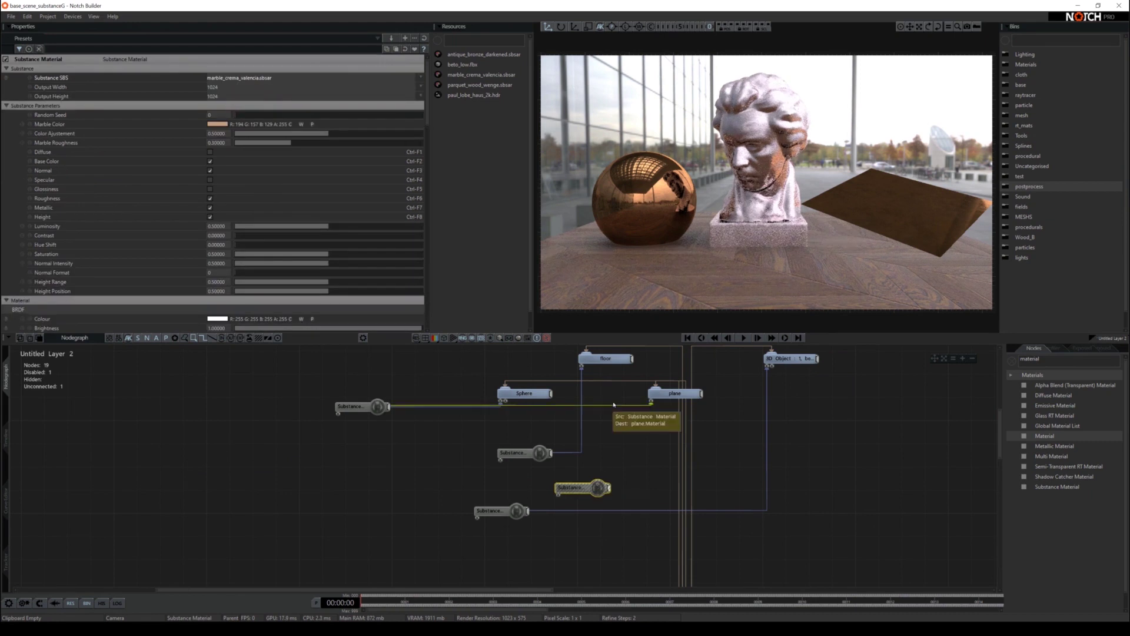
pyautogui.click(767, 385)
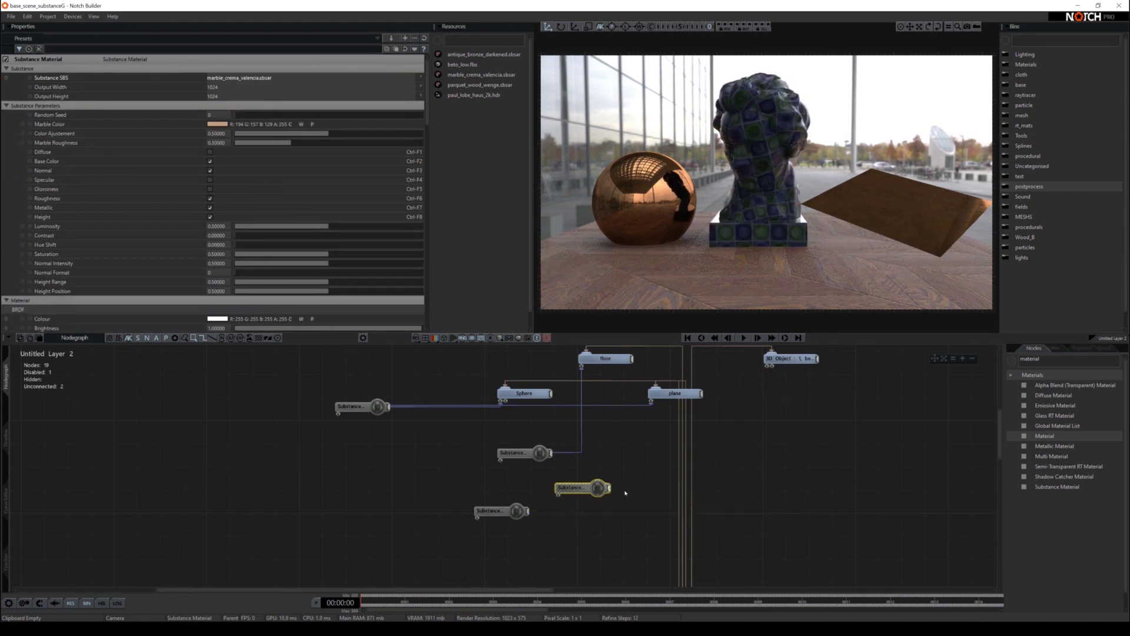
pyautogui.moveTo(609, 489); pyautogui.dragTo(745, 418)
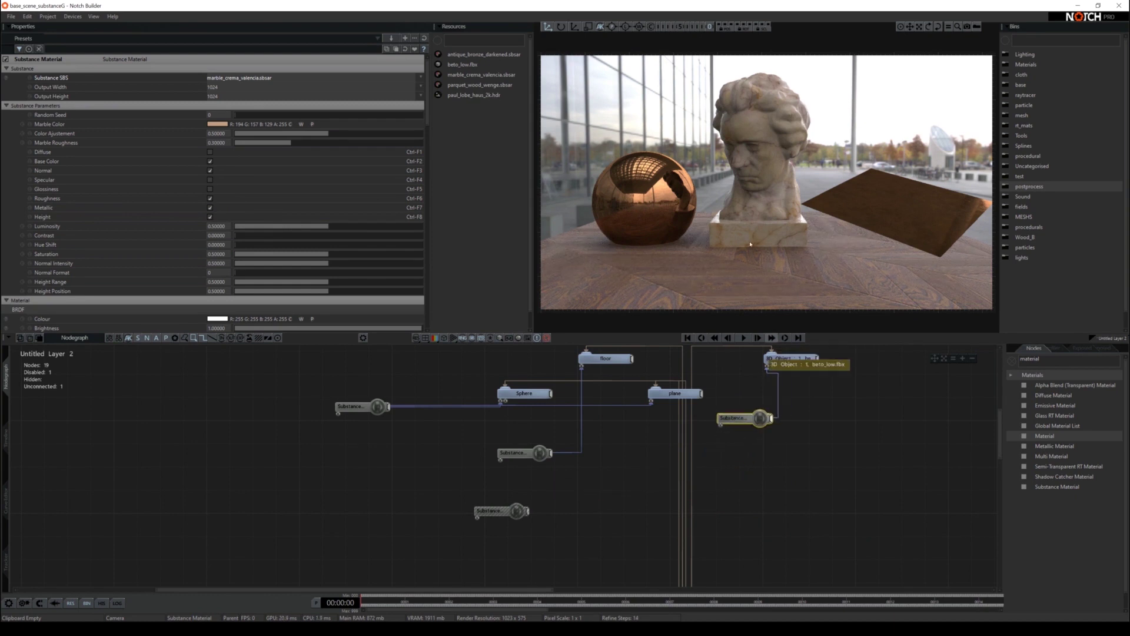
# - Frame the bust's face in a close orbit view and set the marble material's Output Width and Output Height to 2048
pyautogui.scroll(1, 748, 182)
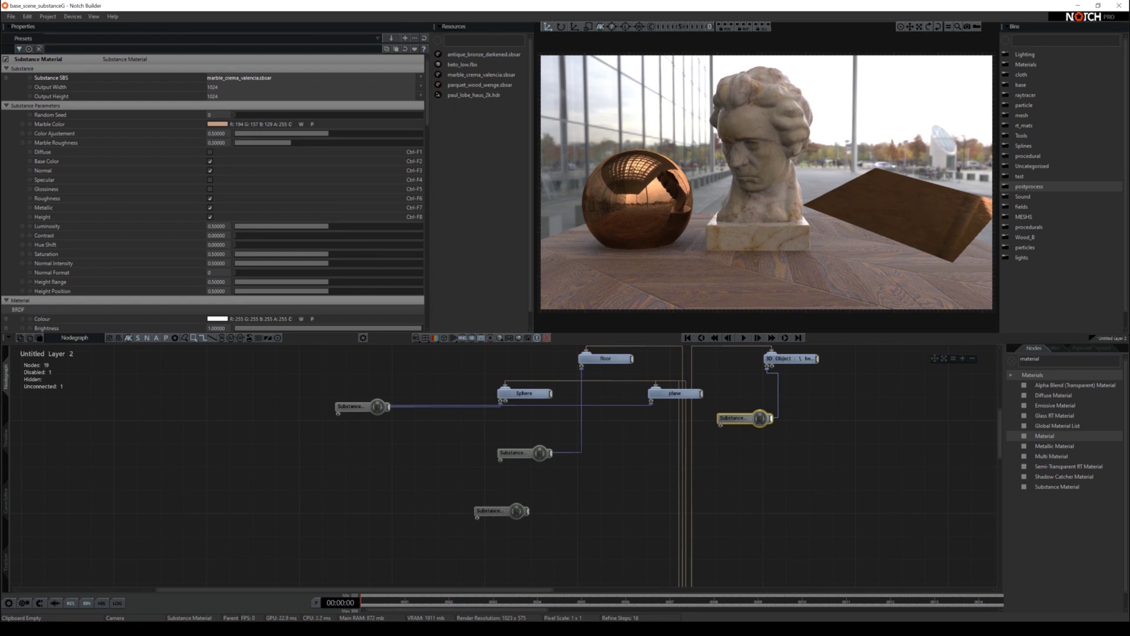
pyautogui.click(680, 27)
pyautogui.scroll(5, 879, 217)
pyautogui.scroll(3, 880, 216)
pyautogui.moveTo(831, 88); pyautogui.dragTo(753, 193, button='middle')
pyautogui.moveTo(753, 193); pyautogui.dragTo(744, 190)
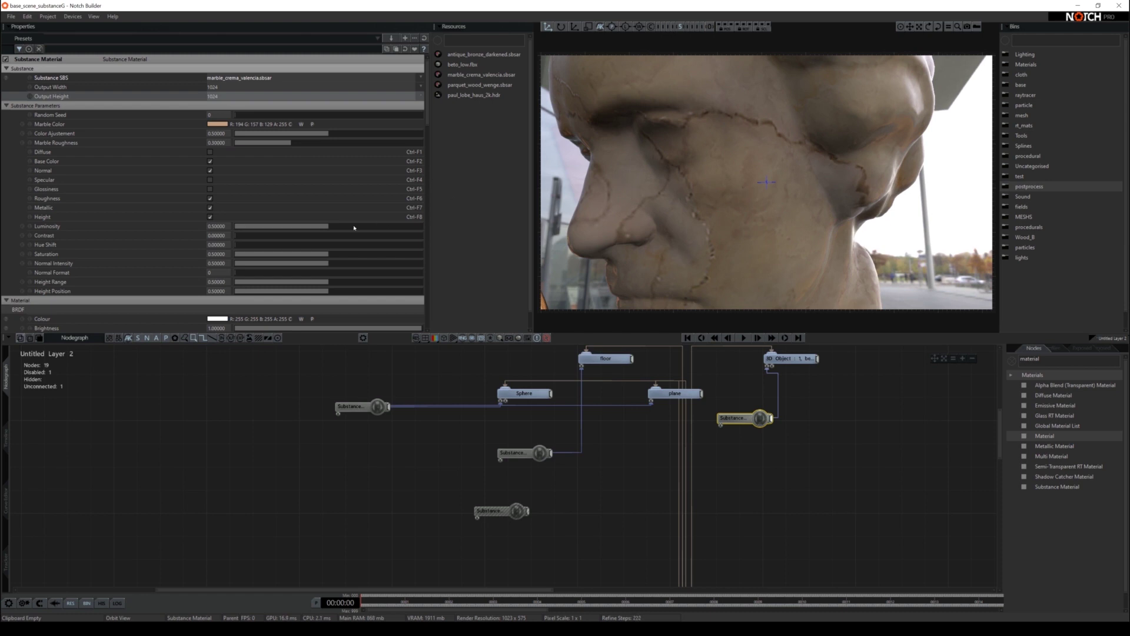
pyautogui.click(219, 88)
pyautogui.click(225, 143)
pyautogui.click(227, 98)
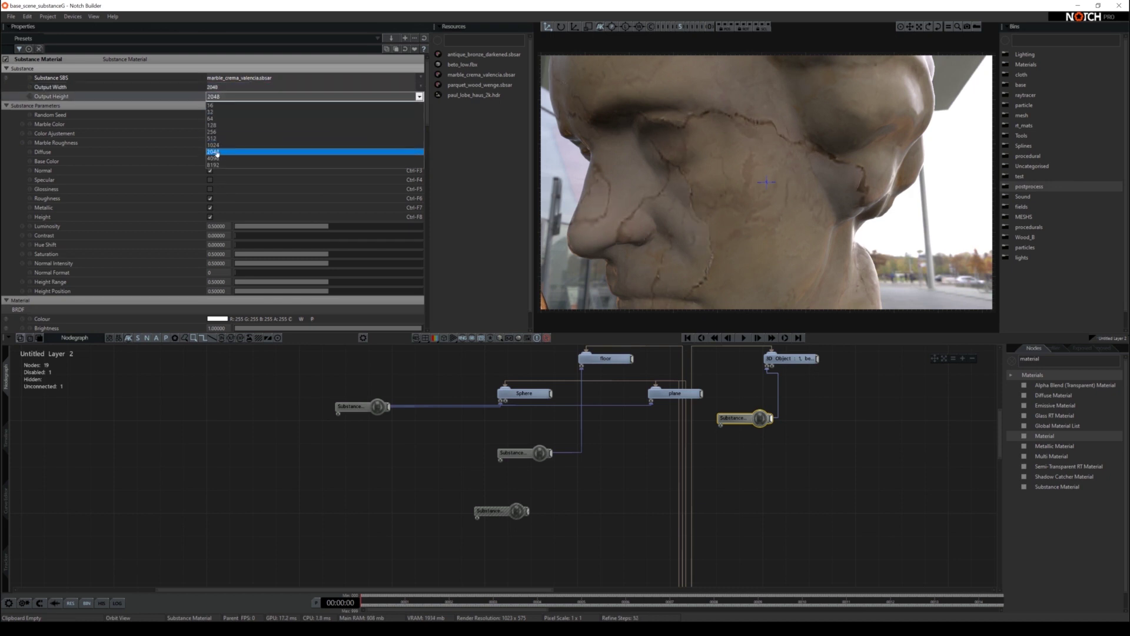
pyautogui.click(216, 152)
# - Raise the marble material's Output Height and Output Width to 4096
pyautogui.click(224, 97)
pyautogui.click(220, 156)
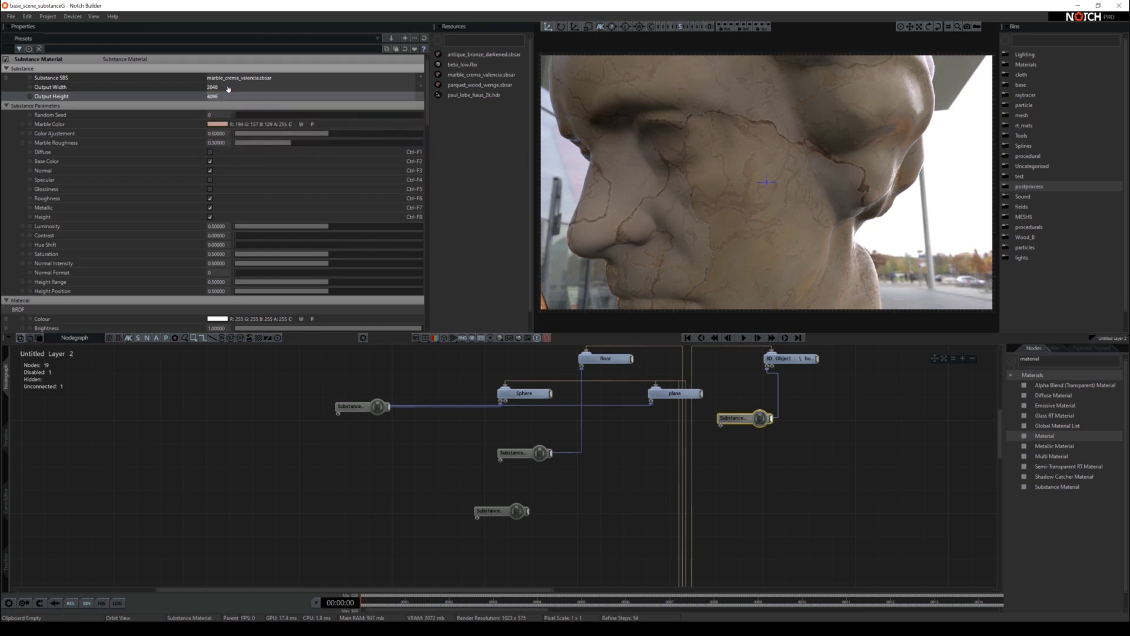
pyautogui.click(227, 87)
pyautogui.click(221, 150)
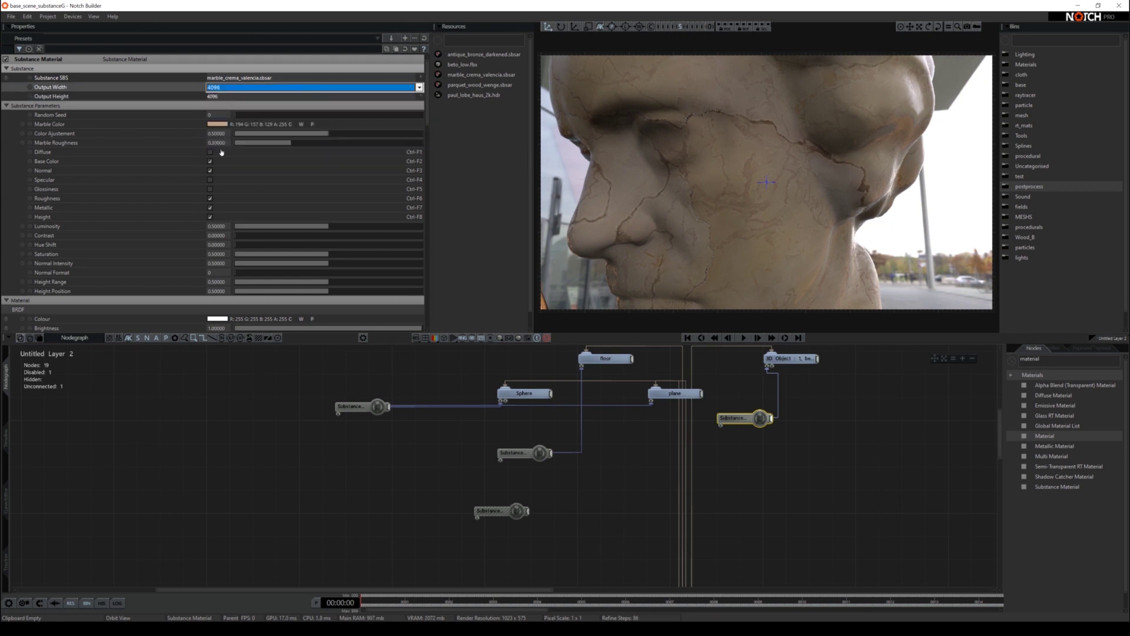
# - Inspect the bust from farther away, and return the marble material's Output Height and Output Width to 1024
pyautogui.moveTo(716, 167); pyautogui.dragTo(767, 171)
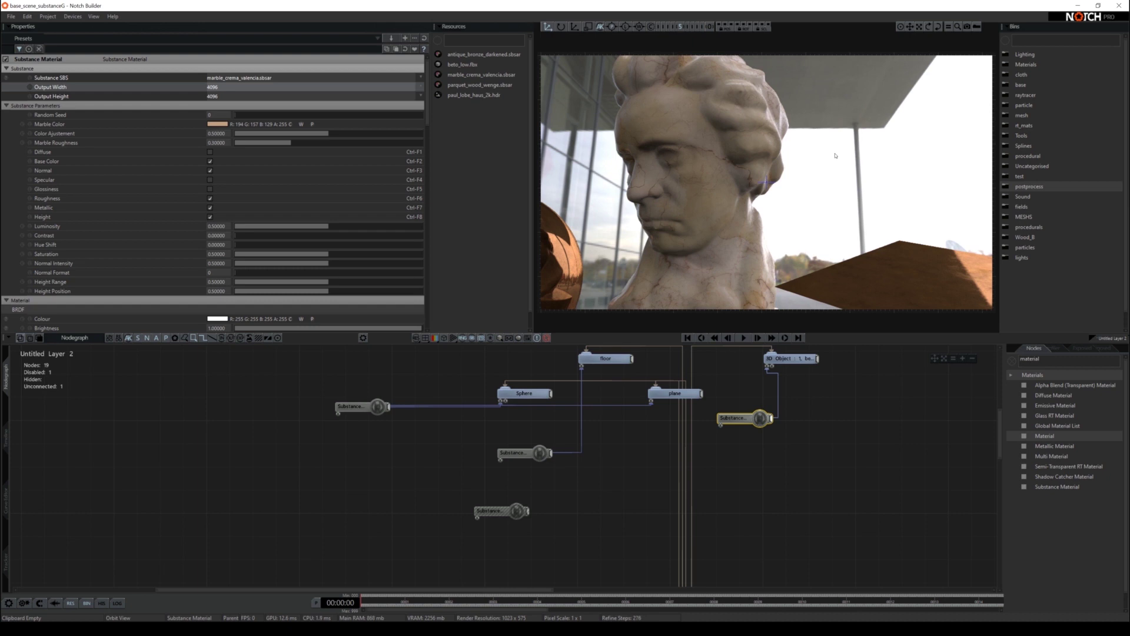
pyautogui.scroll(-3, 823, 164)
pyautogui.moveTo(823, 164); pyautogui.dragTo(779, 184)
pyautogui.moveTo(778, 184); pyautogui.dragTo(779, 162, button='middle')
pyautogui.scroll(-1, 778, 162)
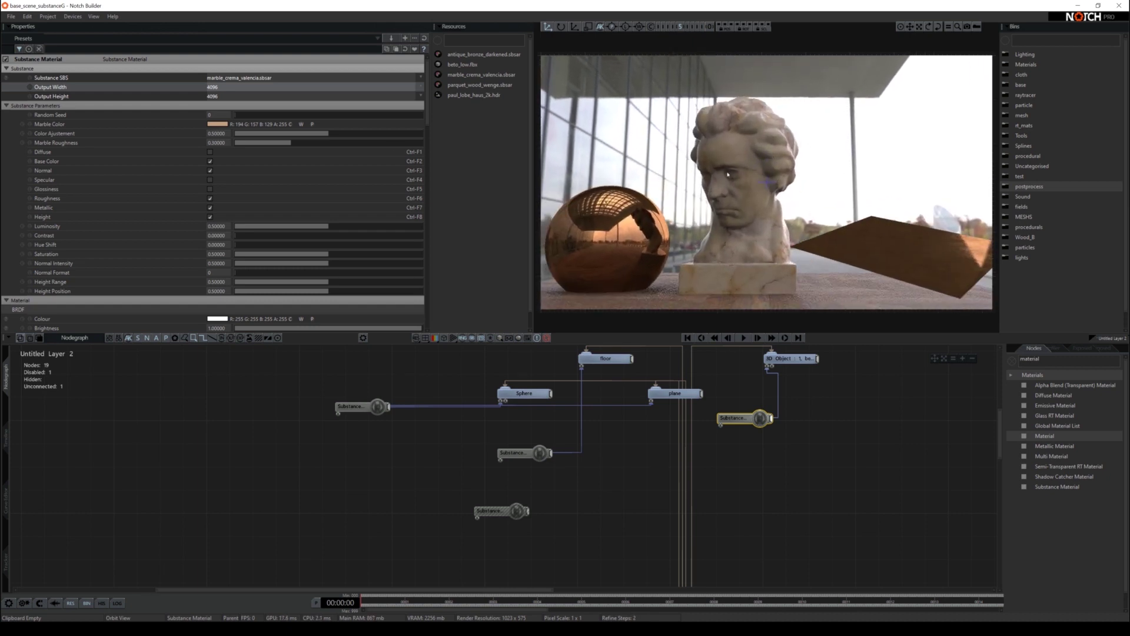
pyautogui.click(221, 95)
pyautogui.click(223, 147)
pyautogui.click(222, 88)
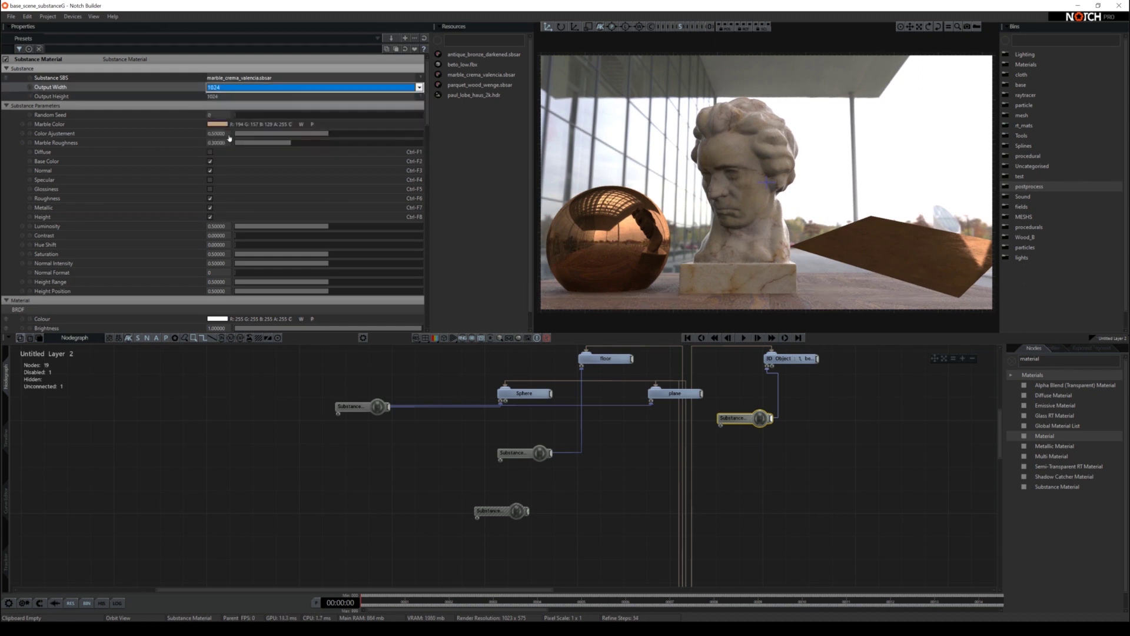
pyautogui.click(229, 139)
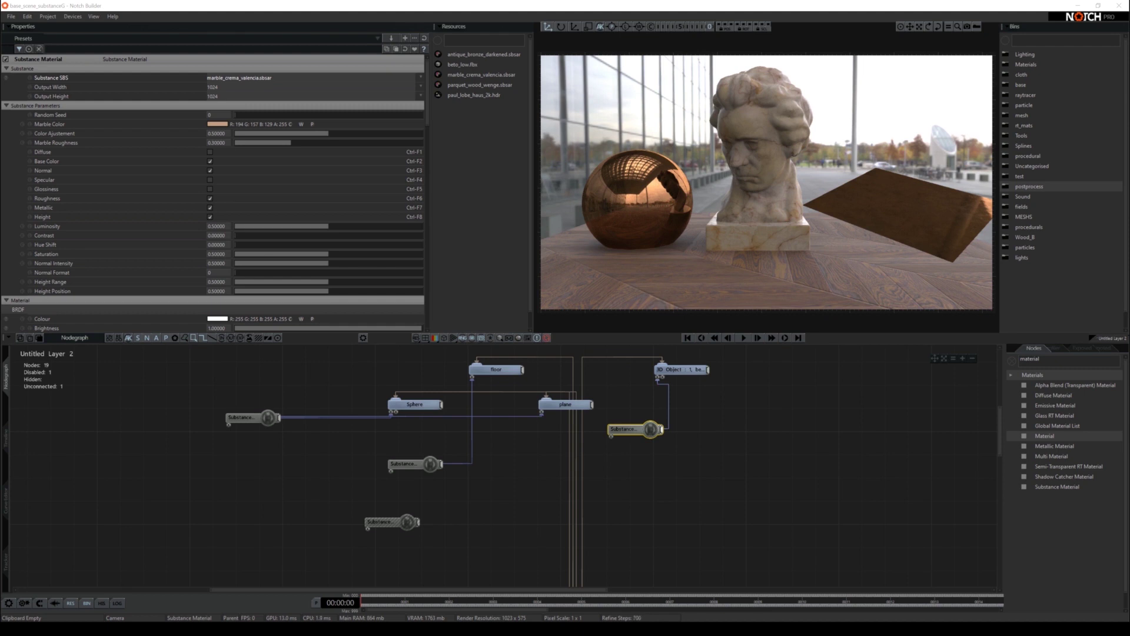
# - Add the alien_rock_coral_formation Substance archive from the Sbsar folder to the nodegraph
pyautogui.moveTo(284, 454); pyautogui.dragTo(286, 441, button='middle')
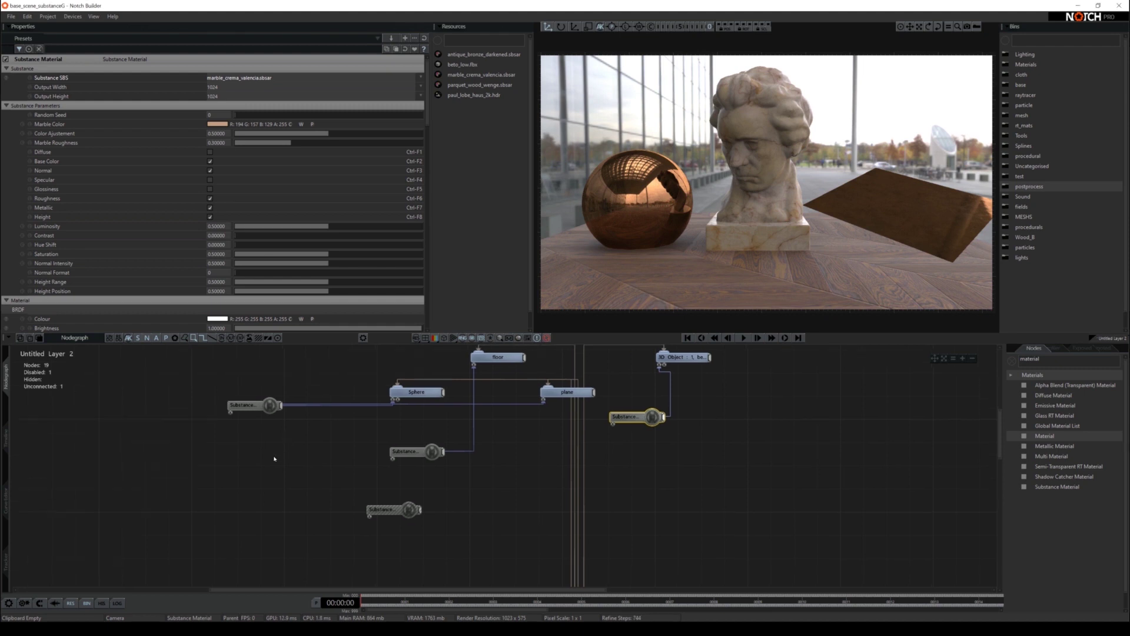
pyautogui.hotkey('alt', 'Tab')
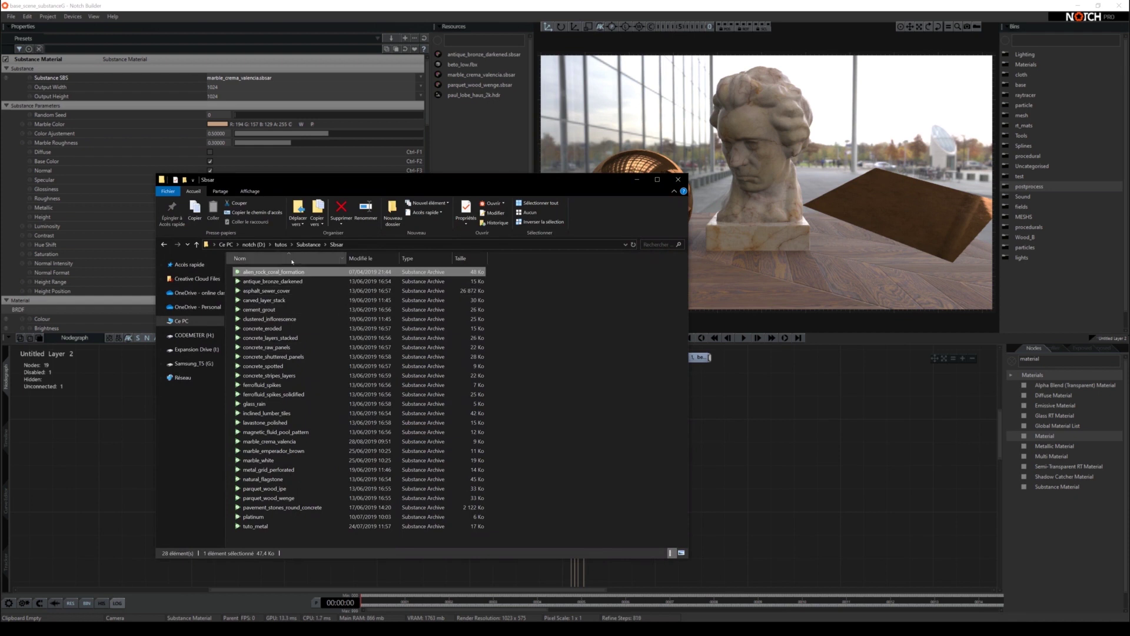
pyautogui.moveTo(279, 272); pyautogui.dragTo(122, 464)
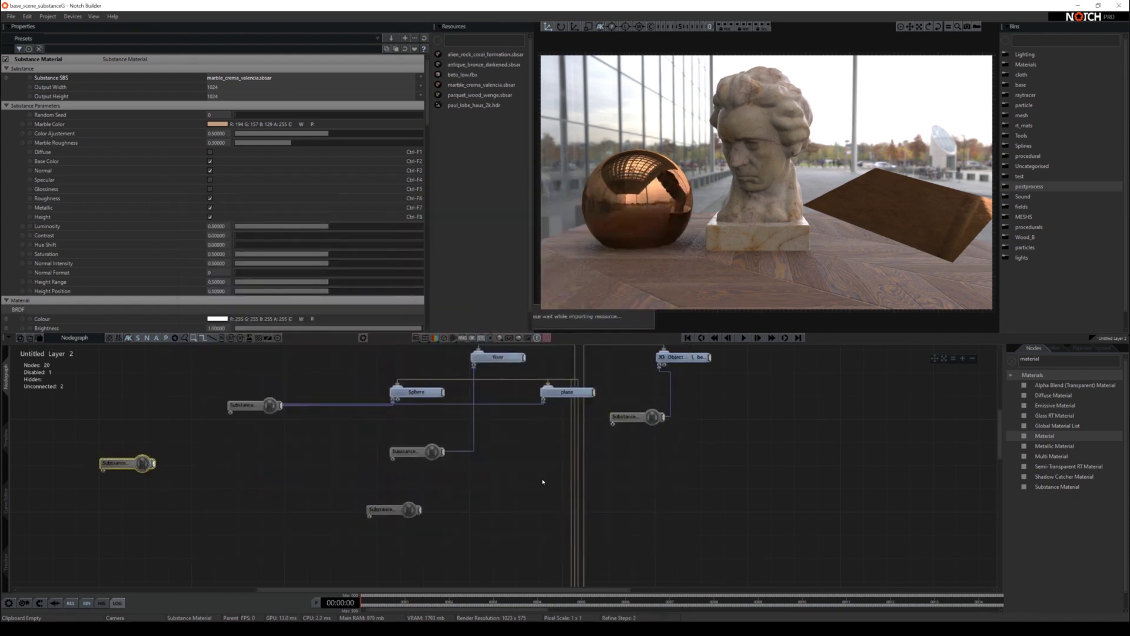
# - Disconnect the bronze material from the plane and connect the alien_rock_coral_formation material there, placing its node just below the plane
pyautogui.click(537, 404)
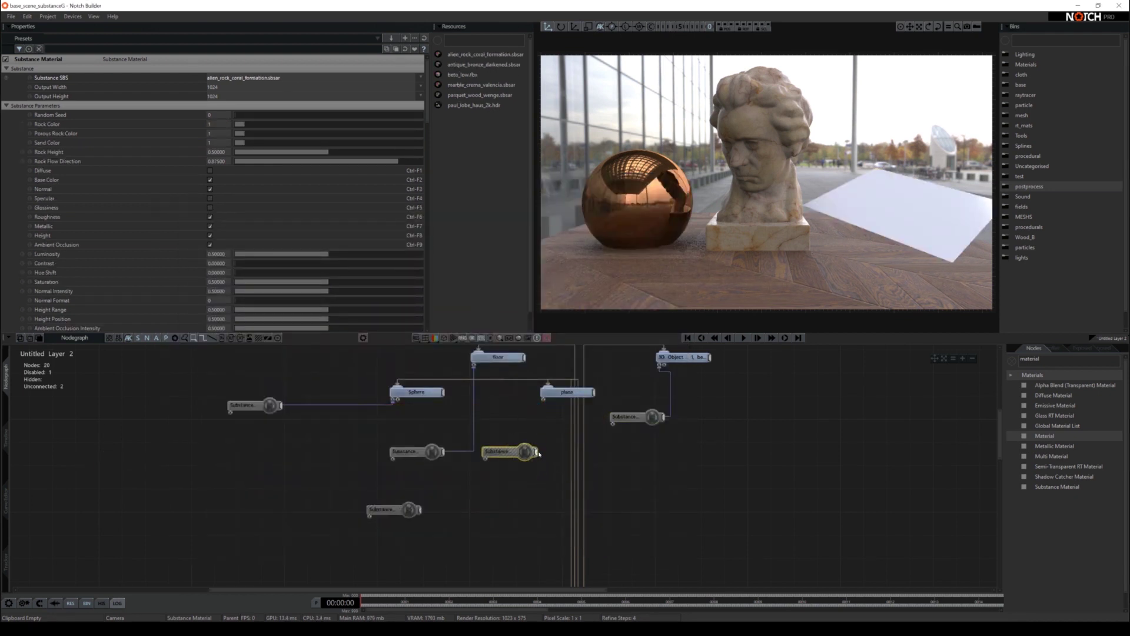
pyautogui.moveTo(535, 451); pyautogui.dragTo(543, 399)
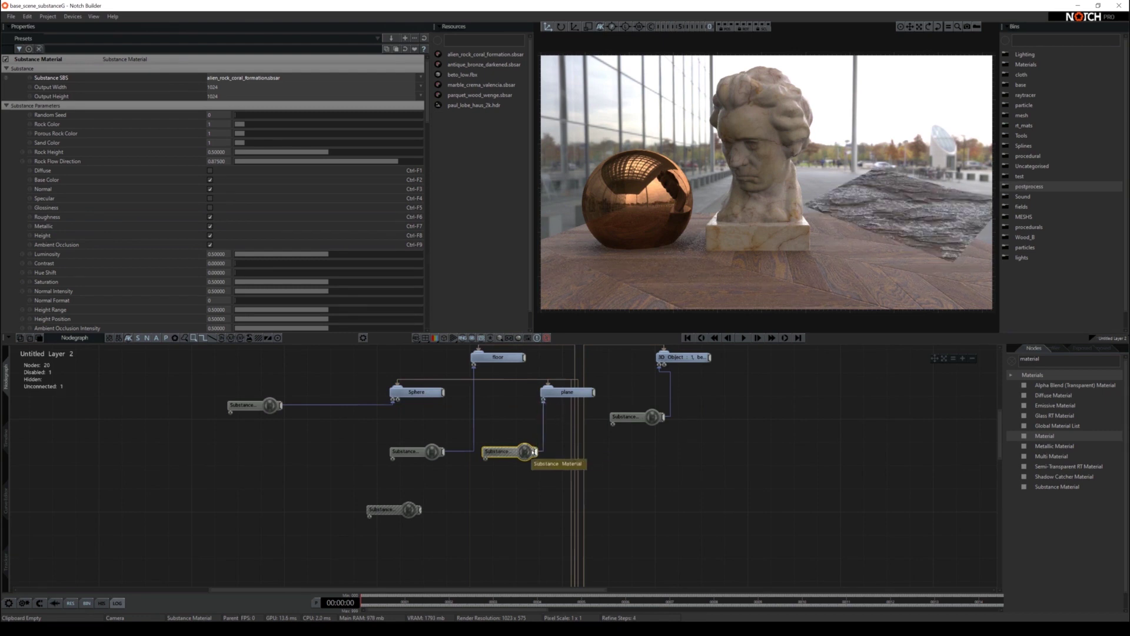
pyautogui.moveTo(531, 453); pyautogui.dragTo(520, 441)
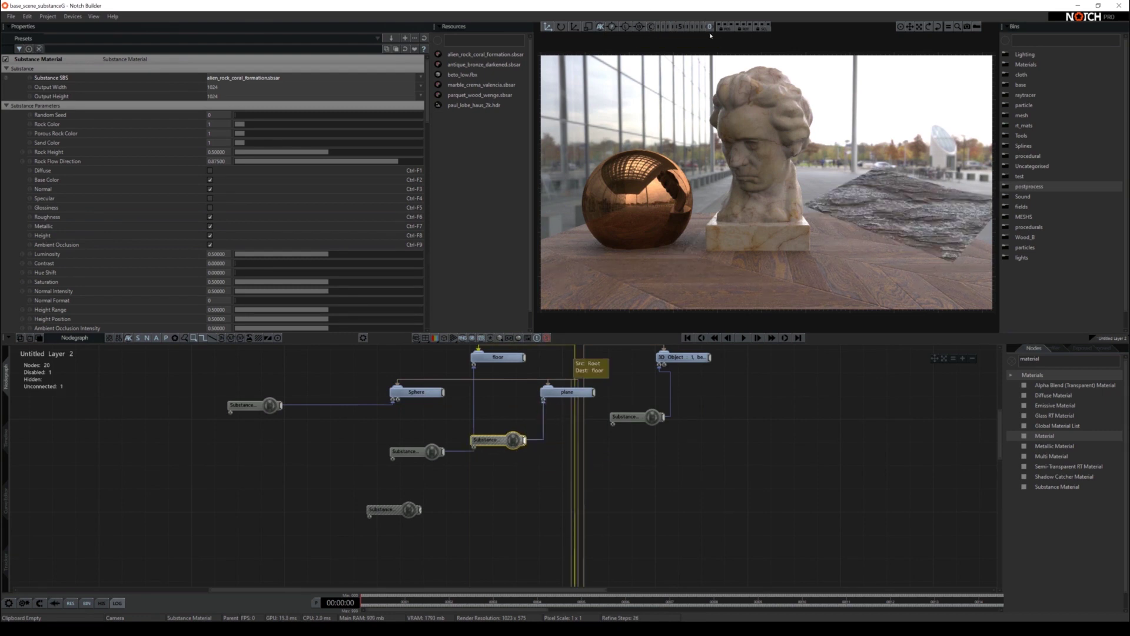
# - Raise the alien_rock_coral_formation material's Displacement to about 0.53 while viewing the plane up close in the free orbit view
pyautogui.click(681, 27)
pyautogui.moveTo(728, 177); pyautogui.dragTo(736, 200, button='middle')
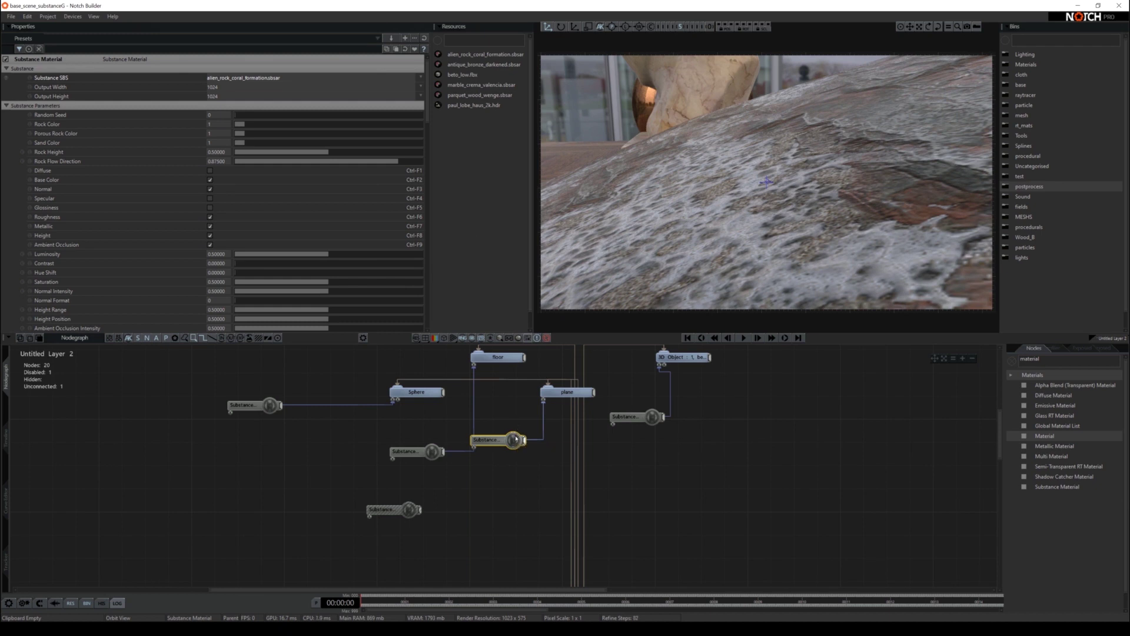
pyautogui.moveTo(428, 103); pyautogui.dragTo(426, 239)
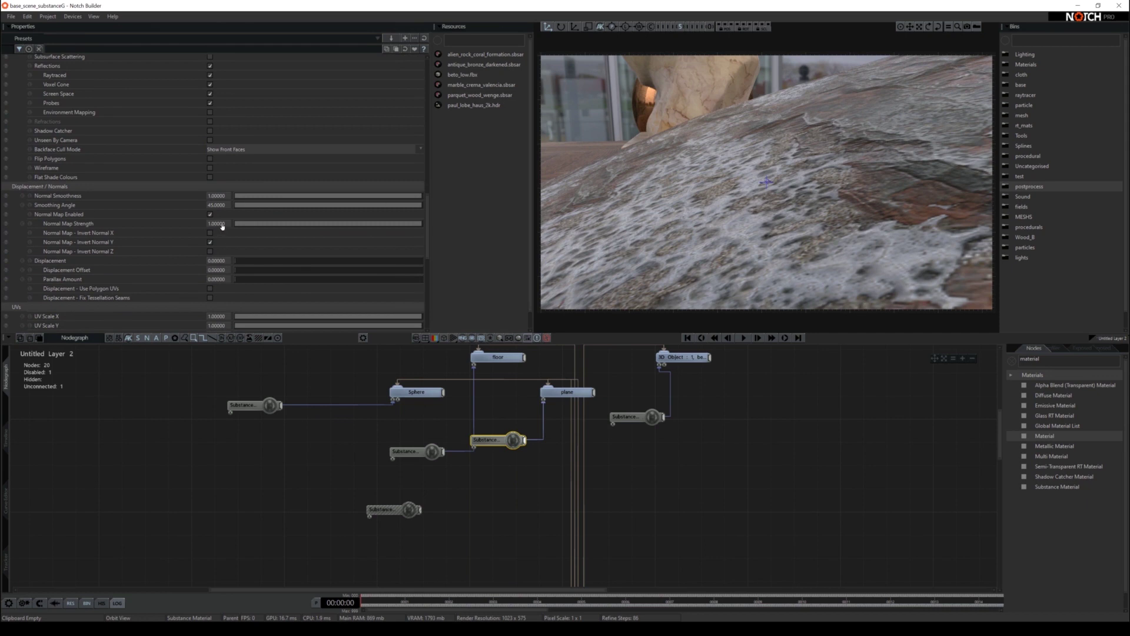
pyautogui.moveTo(238, 263); pyautogui.dragTo(332, 265)
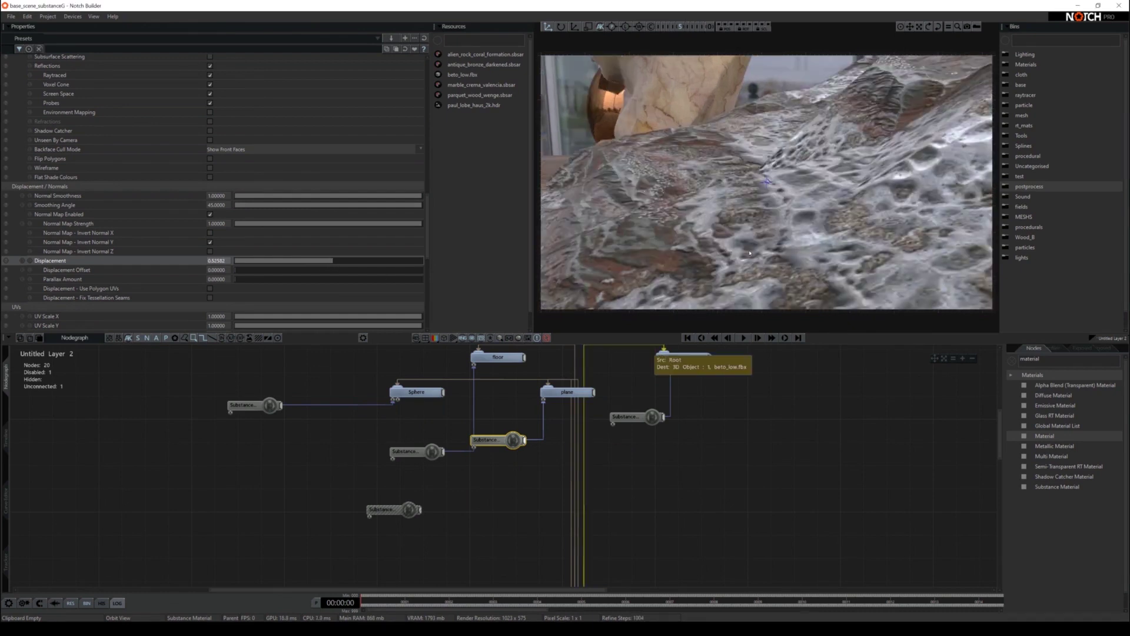
# - Examine the plane's mesh density in wireframe display, and return to the shaded view
pyautogui.moveTo(790, 186); pyautogui.dragTo(771, 197, button='middle')
pyautogui.moveTo(770, 197); pyautogui.dragTo(765, 199)
pyautogui.click(567, 391)
pyautogui.scroll(1, 265, 188)
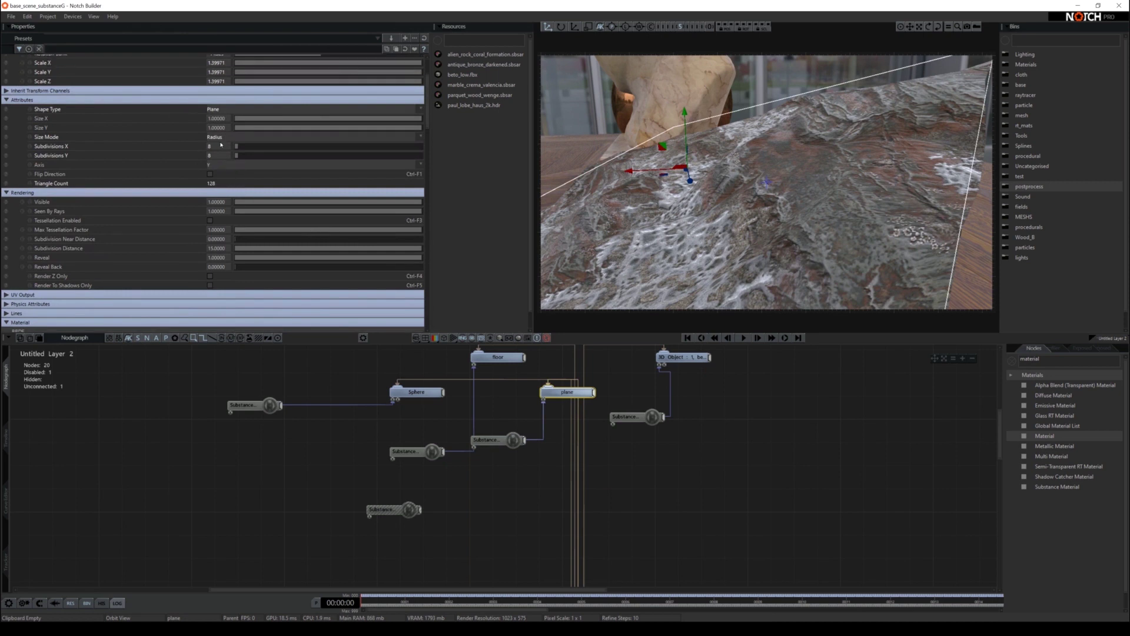
pyautogui.click(449, 339)
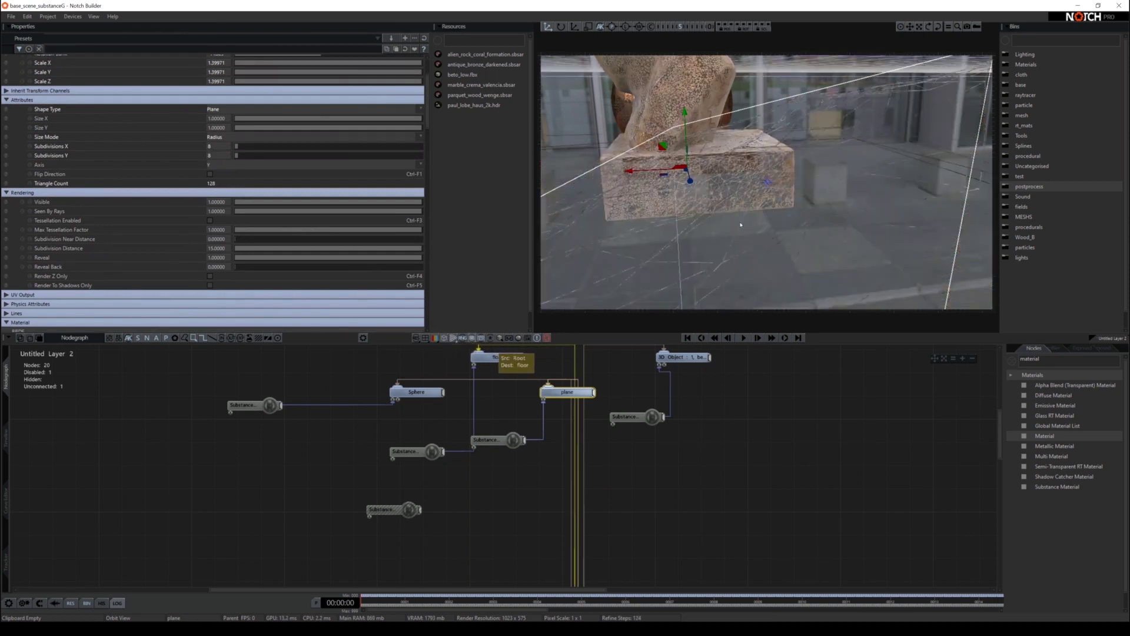
pyautogui.click(451, 340)
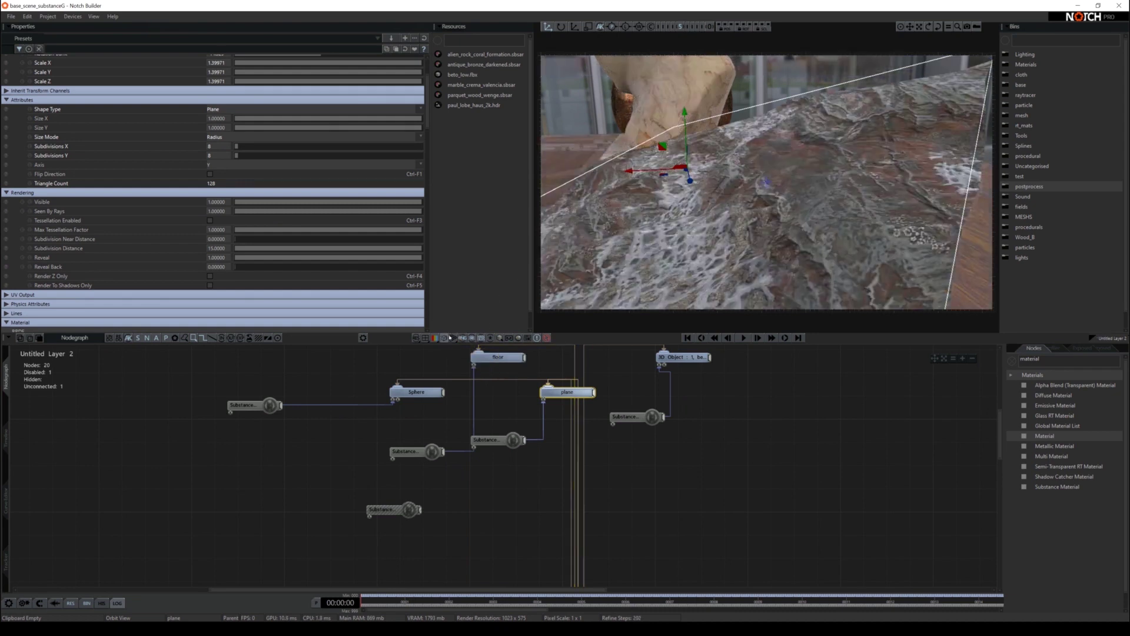
# - Set the plane's Subdivisions X and Subdivisions Y to 512
pyautogui.doubleClick(223, 148)
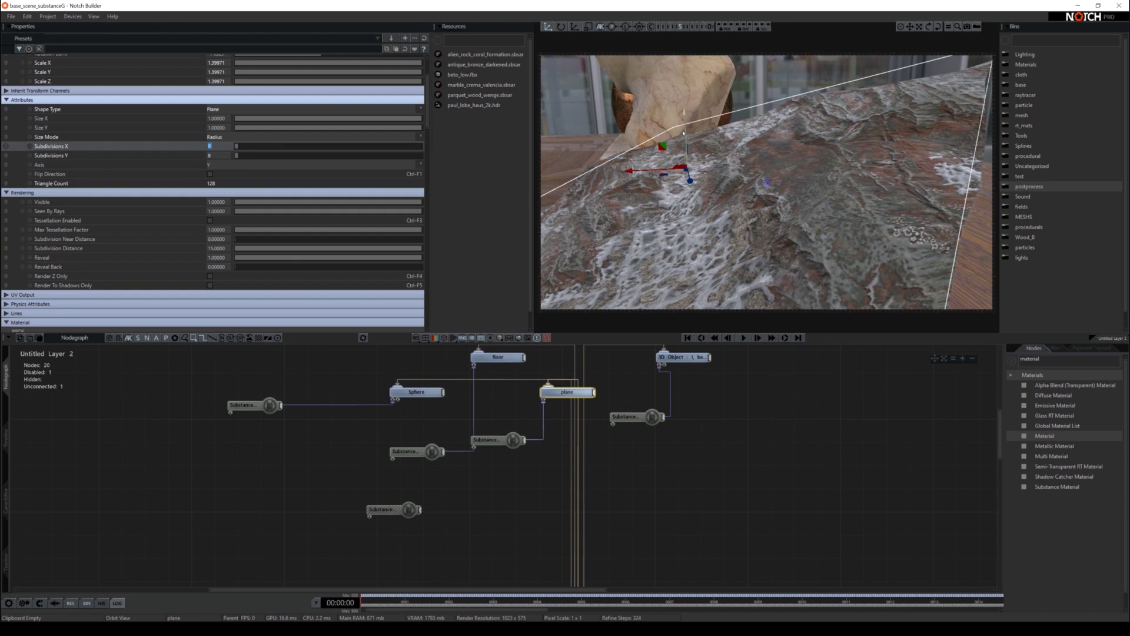
pyautogui.write('512')
pyautogui.press('Return')
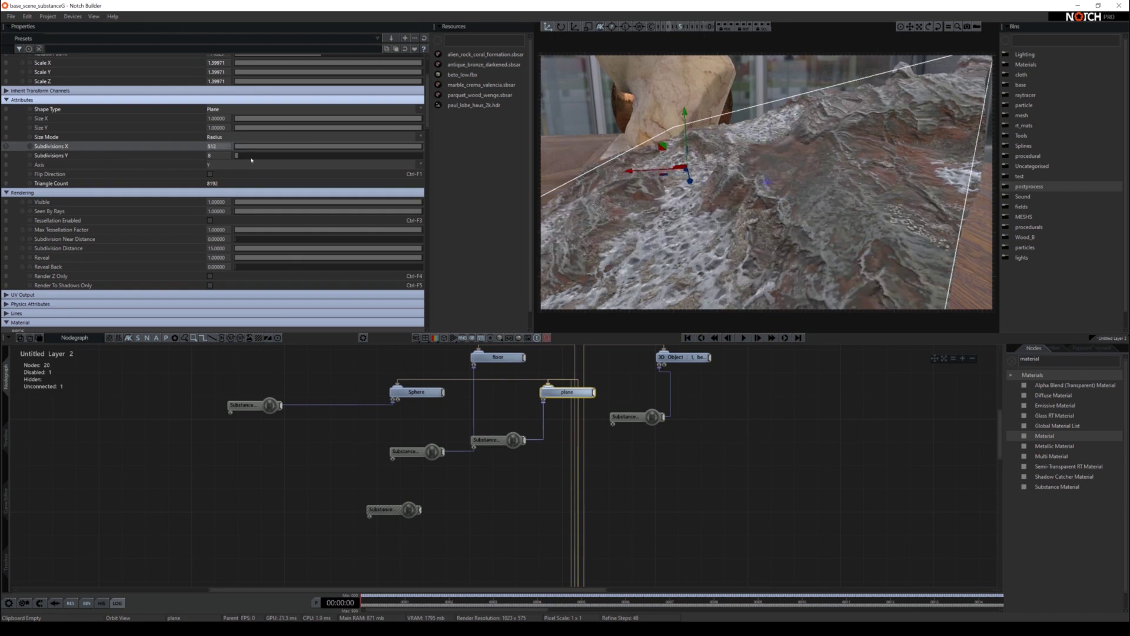
pyautogui.doubleClick(222, 155)
pyautogui.write('512')
pyautogui.press('Return')
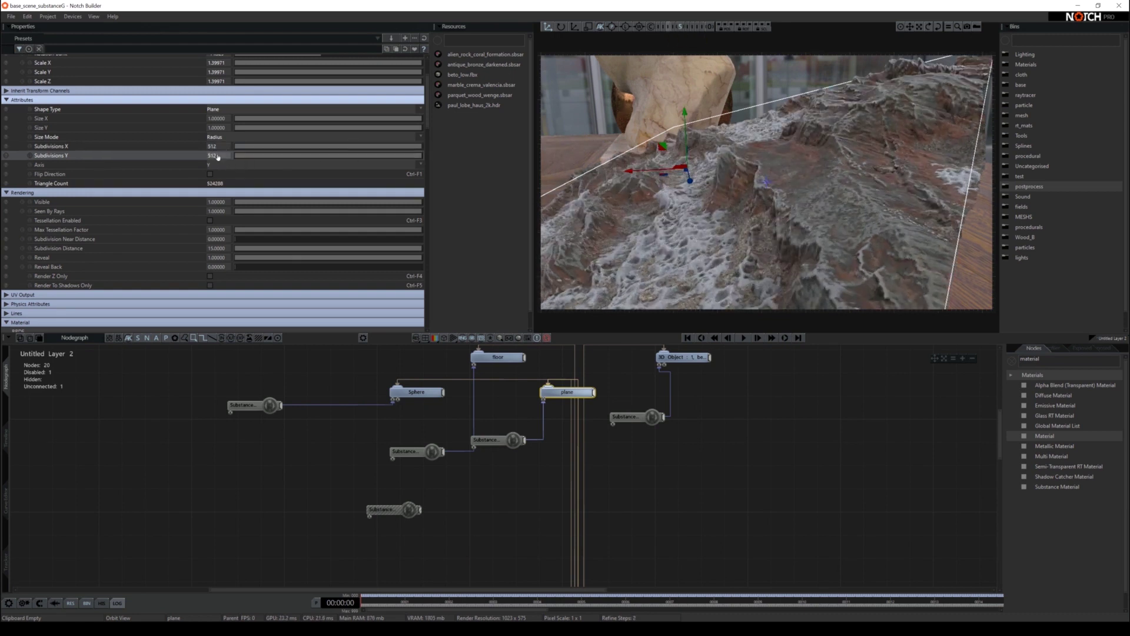
# - Inspect the densely subdivided rock surface up close, checking it in wireframe and returning to the shaded view
pyautogui.scroll(6, 795, 179)
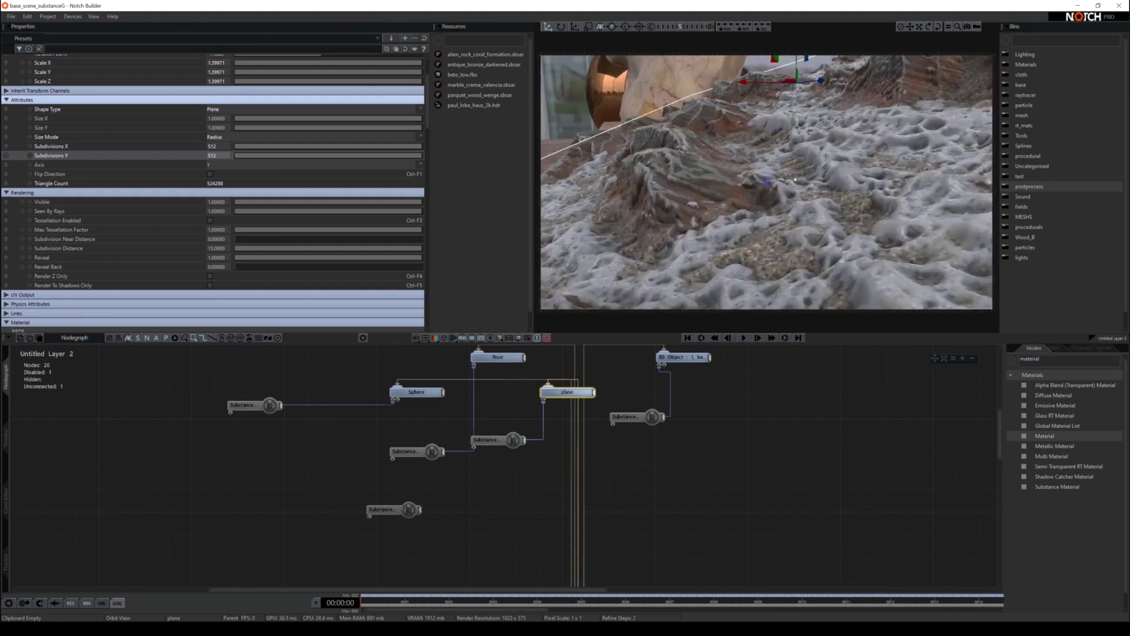
pyautogui.moveTo(795, 179); pyautogui.dragTo(742, 180, button='middle')
pyautogui.moveTo(743, 179); pyautogui.dragTo(759, 179)
pyautogui.click(444, 339)
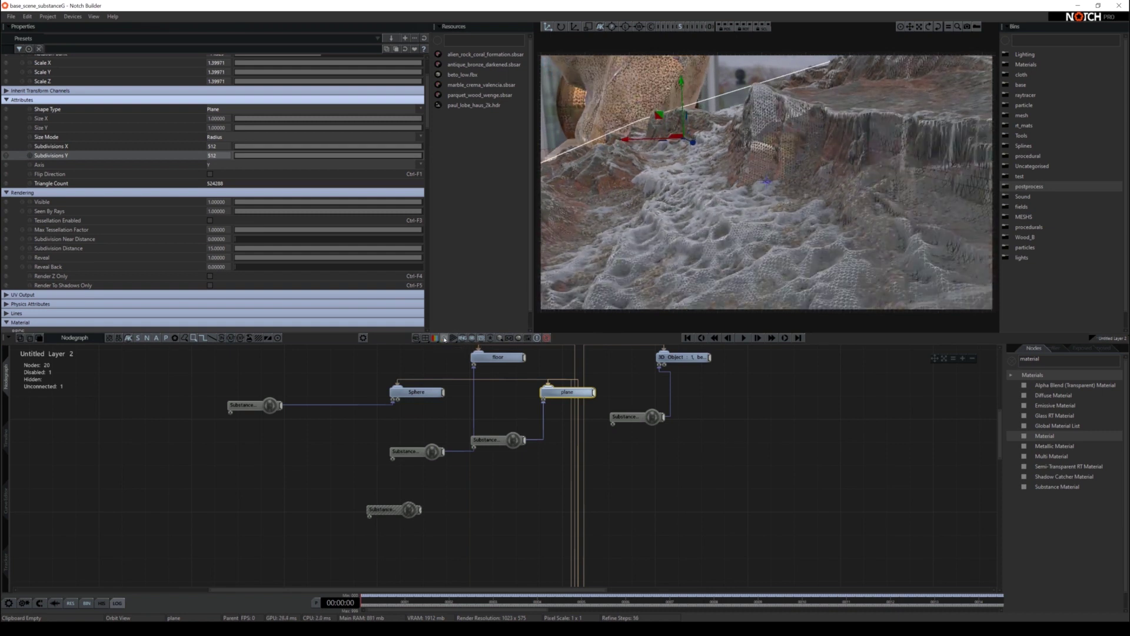
pyautogui.click(444, 339)
pyautogui.scroll(-3, 290, 252)
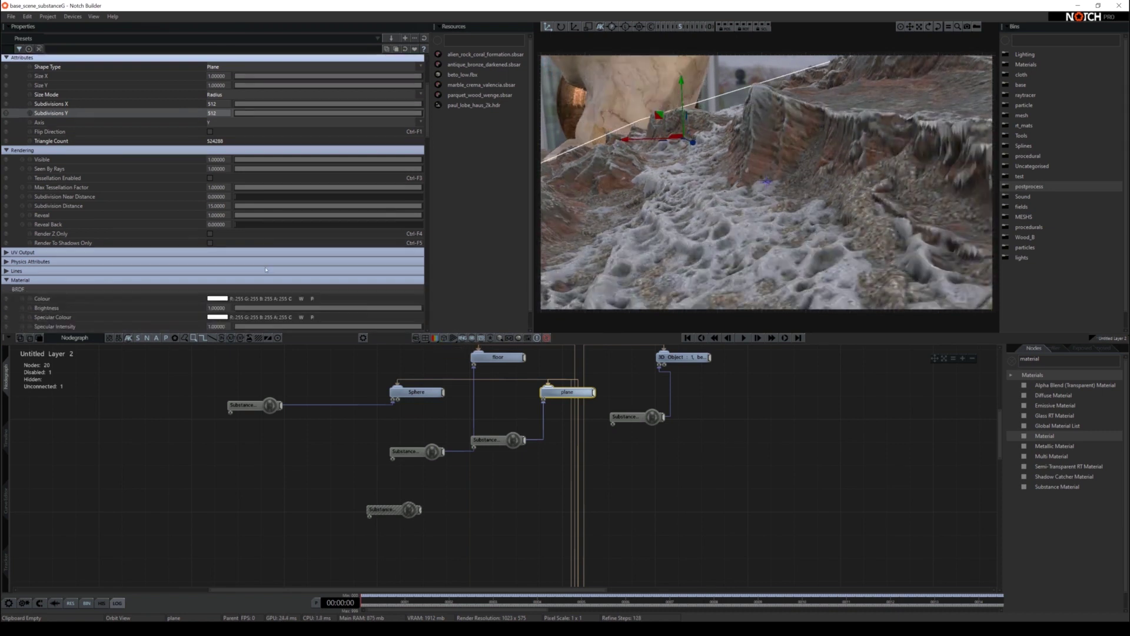
# - Reduce the rock material's Displacement to about 0.37
pyautogui.click(642, 420)
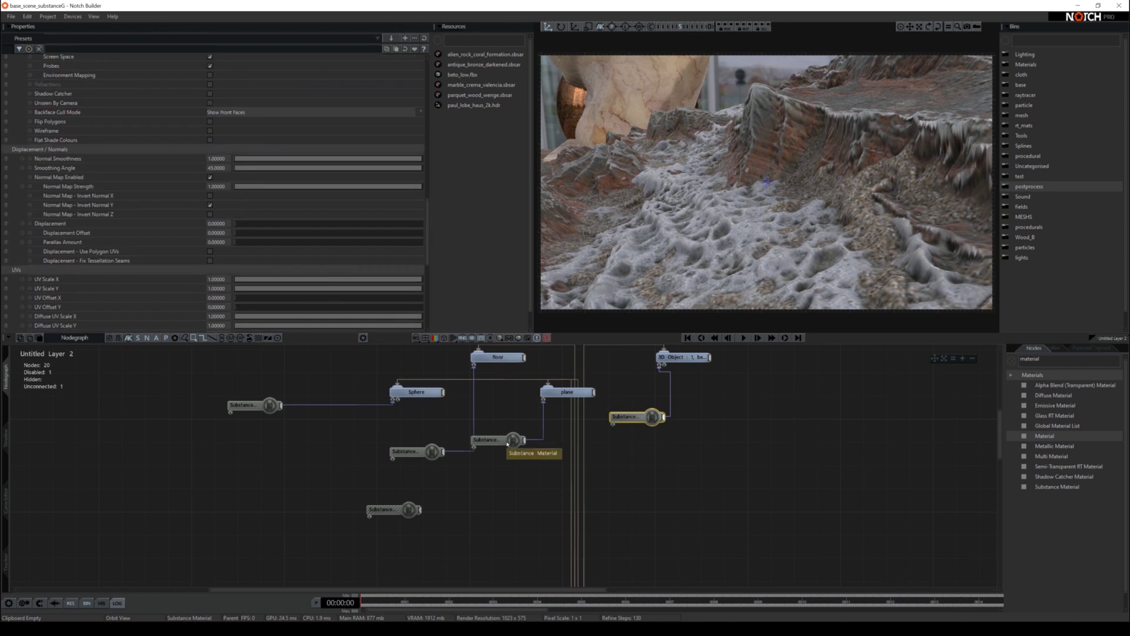
pyautogui.click(496, 440)
pyautogui.scroll(-3, 229, 222)
pyautogui.scroll(-2, 229, 222)
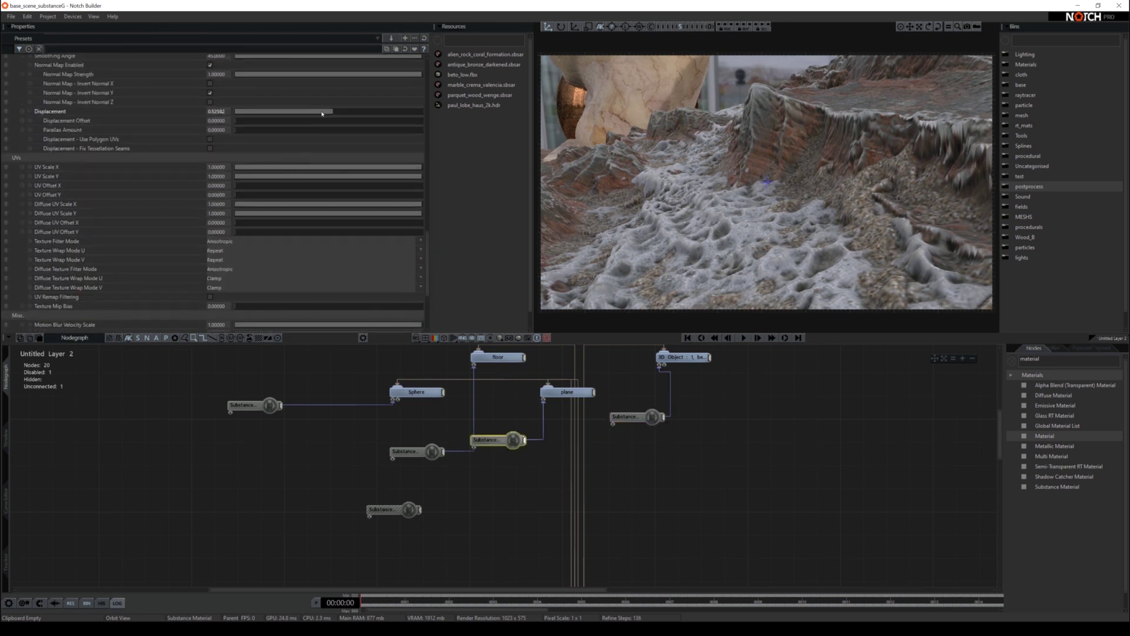
pyautogui.moveTo(324, 113)
pyautogui.mouseDown()
pyautogui.moveTo(261, 114)
pyautogui.moveTo(447, 116)
pyautogui.moveTo(271, 120)
pyautogui.moveTo(333, 131)
pyautogui.mouseUp()
# - Return the viewport to the scene's playing camera and raise the rock material's Displacement again
pyautogui.moveTo(742, 212); pyautogui.dragTo(711, 137, button='middle')
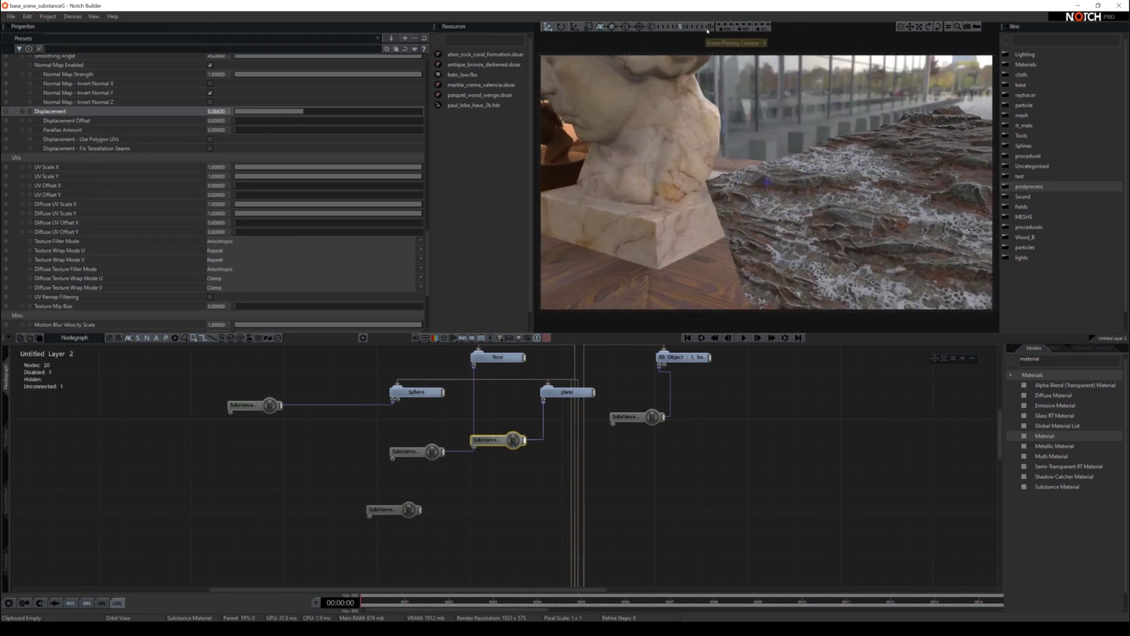
pyautogui.click(709, 27)
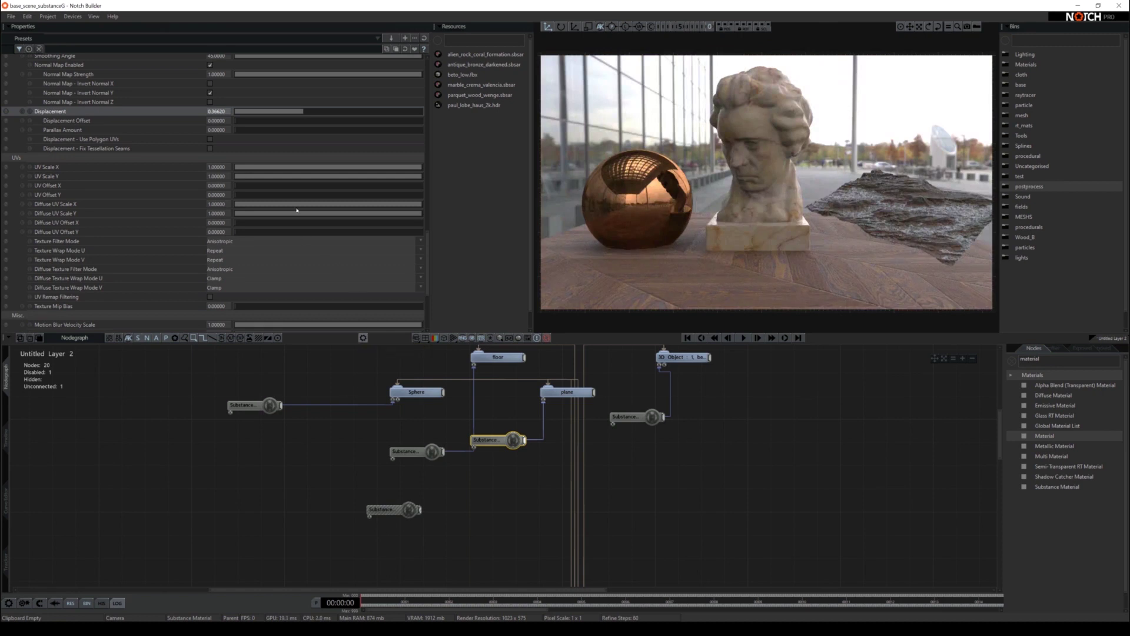
pyautogui.moveTo(309, 112); pyautogui.dragTo(386, 111)
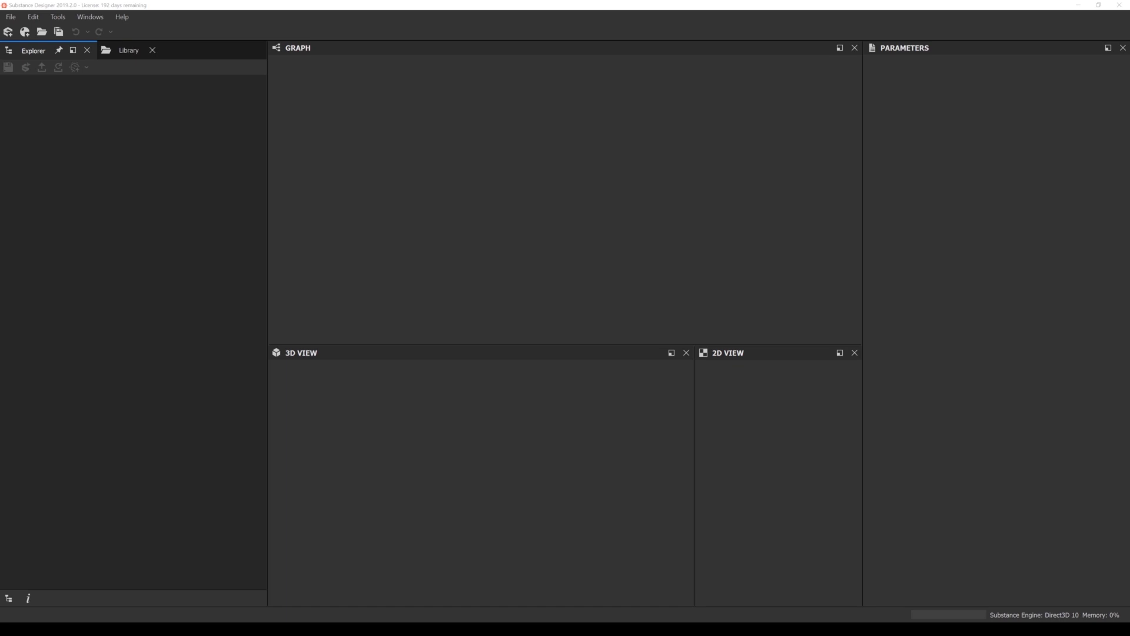
# - In Substance Designer, create a new Substance graph named tuto_mat from the PBR (Metallic/Roughness) template at 2048 × 2048 px
pyautogui.click(11, 16)
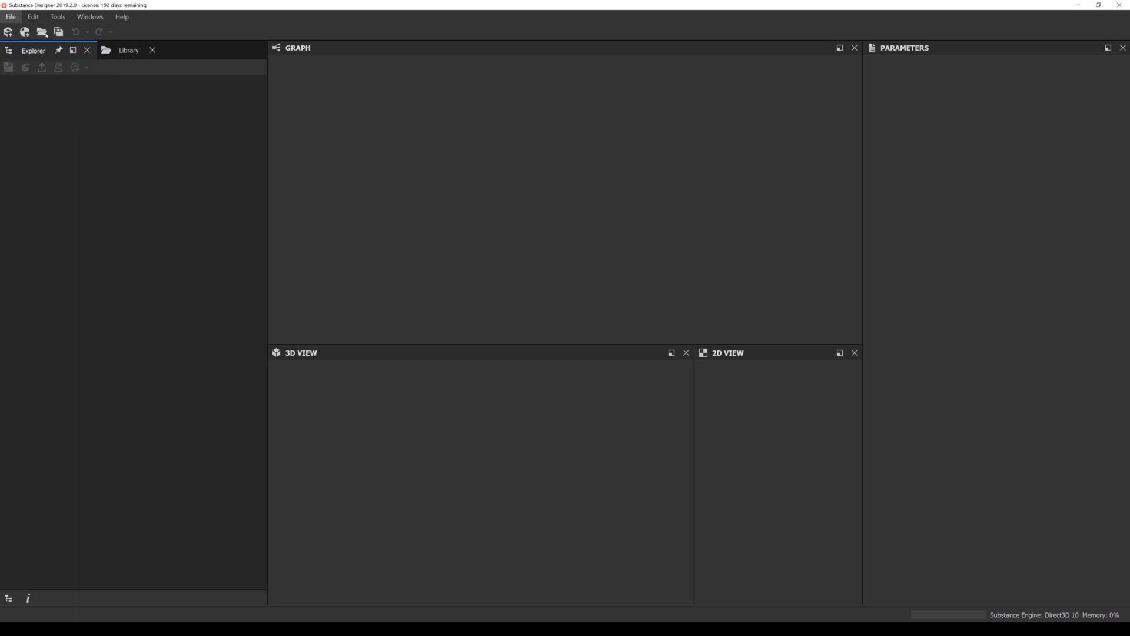
pyautogui.click(604, 215)
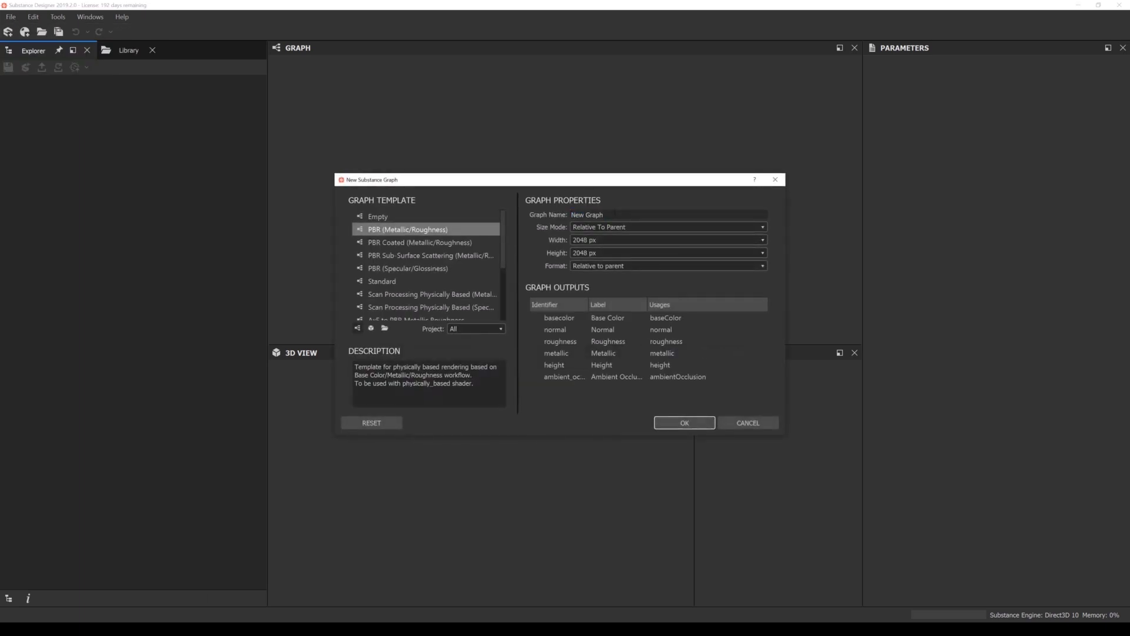
pyautogui.press('BackSpace')
pyautogui.press('BackSpace')
pyautogui.press('BackSpace')
pyautogui.press('BackSpace')
pyautogui.press('BackSpace')
pyautogui.press('BackSpace')
pyautogui.press('BackSpace')
pyautogui.write('tuto_ma')
pyautogui.press('Home')
pyautogui.press('Delete')
pyautogui.press('Delete')
pyautogui.click(675, 424)
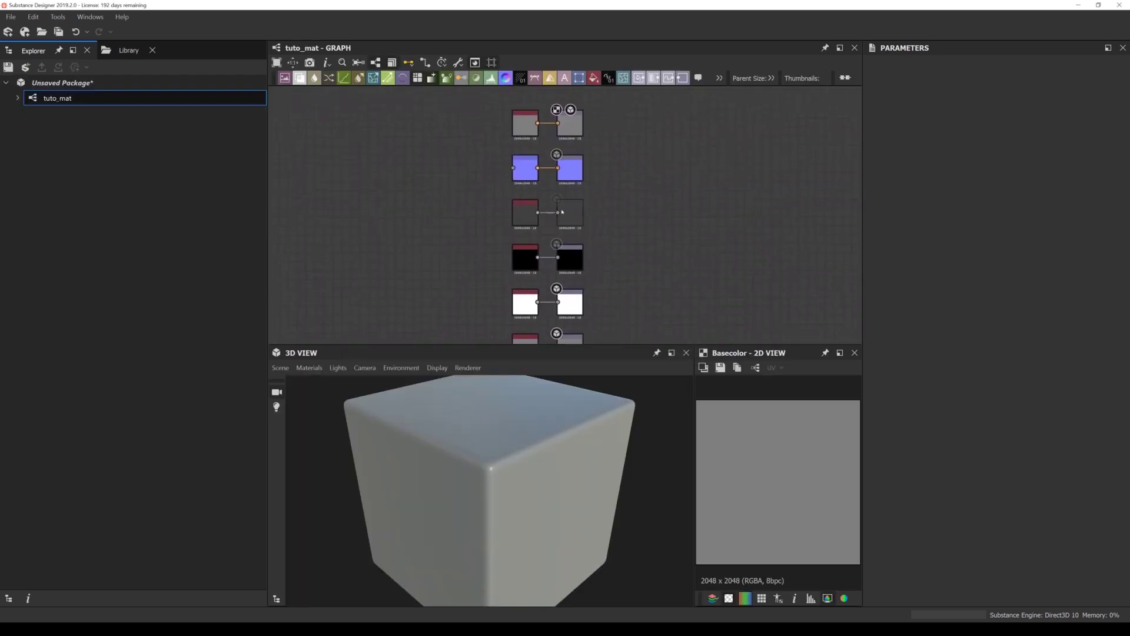
# - Search the node library for metal and add a Metal material node beside the default nodes in the graph
pyautogui.scroll(3, 378, 194)
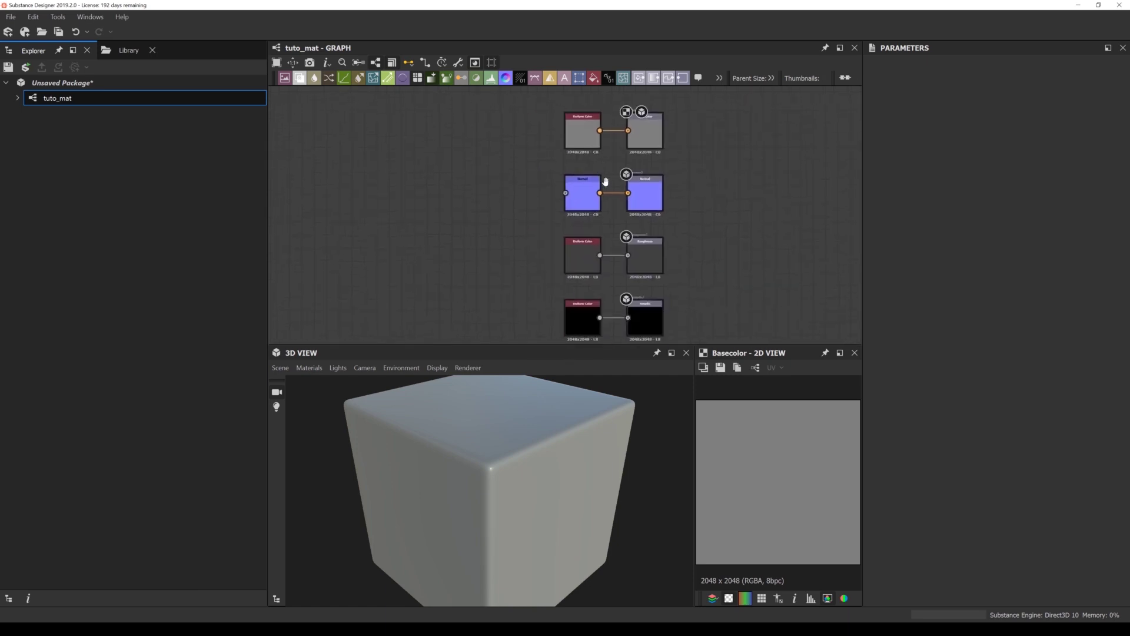
pyautogui.press('space')
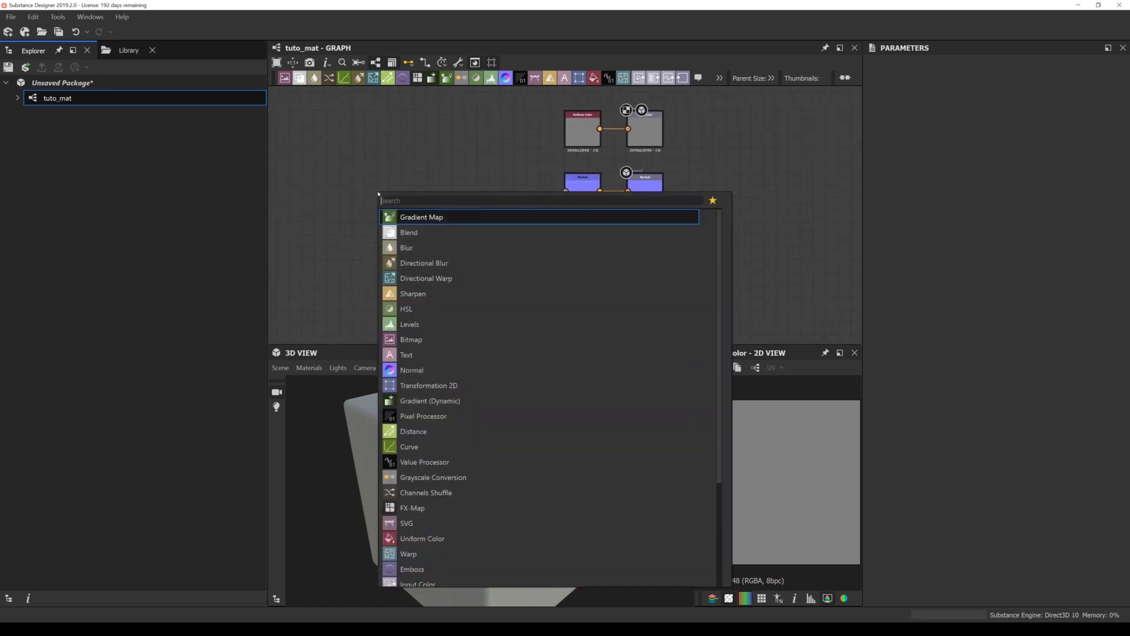
pyautogui.write('metal')
pyautogui.press('Down')
pyautogui.press('Down')
pyautogui.press('Return')
# - Connect the Metal node's outputs to the Base Color, Normal, Roughness and Metallic output nodes
pyautogui.moveTo(379, 195); pyautogui.dragTo(382, 236, button='middle')
pyautogui.scroll(1, 449, 183)
pyautogui.moveTo(396, 217); pyautogui.dragTo(669, 169)
pyautogui.moveTo(397, 229); pyautogui.dragTo(669, 244)
pyautogui.moveTo(559, 249); pyautogui.dragTo(520, 209, button='middle')
pyautogui.moveTo(356, 200); pyautogui.dragTo(628, 280)
pyautogui.moveTo(534, 275); pyautogui.dragTo(522, 182, button='middle')
pyautogui.moveTo(344, 118); pyautogui.dragTo(626, 272)
pyautogui.moveTo(556, 262); pyautogui.dragTo(530, 227, button='middle')
# - Delete the template's leftover Uniform Color and Normal input nodes that the Metal node replaces
pyautogui.click(552, 287)
pyautogui.press('Delete')
pyautogui.click(535, 159)
pyautogui.press('Delete')
pyautogui.moveTo(533, 118); pyautogui.dragTo(532, 287, button='middle')
pyautogui.moveTo(529, 238); pyautogui.dragTo(521, 253)
pyautogui.press('Delete')
pyautogui.click(537, 179)
pyautogui.press('Delete')
pyautogui.moveTo(459, 459); pyautogui.dragTo(580, 406)
# - Add a Grunge Map 001 node above the Metal node's connections
pyautogui.press('space')
pyautogui.write('grunge')
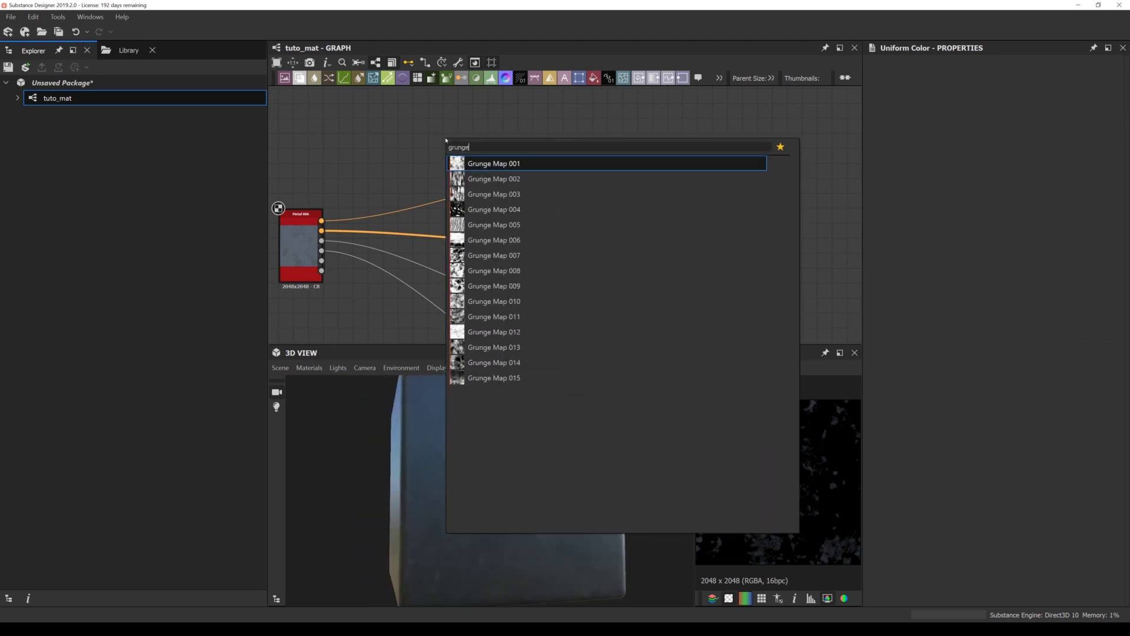
pyautogui.press('Return')
# - Insert a Blend node on the roughness connection and feed the grunge map into its foreground input
pyautogui.click(501, 297)
pyautogui.press('space')
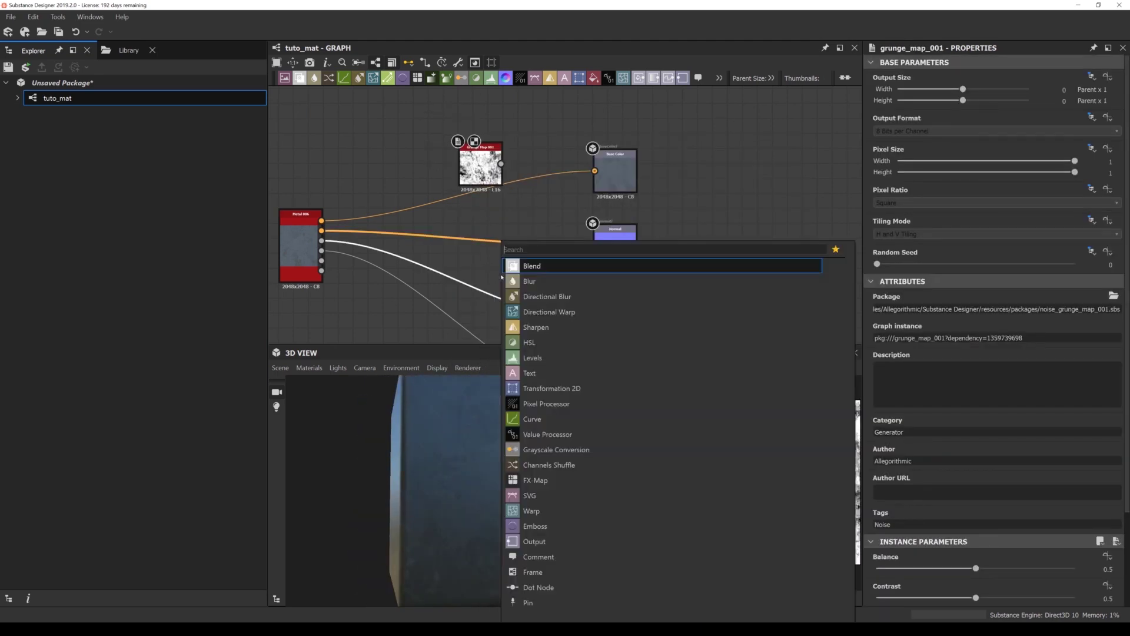
pyautogui.write('blend')
pyautogui.press('Return')
pyautogui.moveTo(501, 163); pyautogui.dragTo(439, 272)
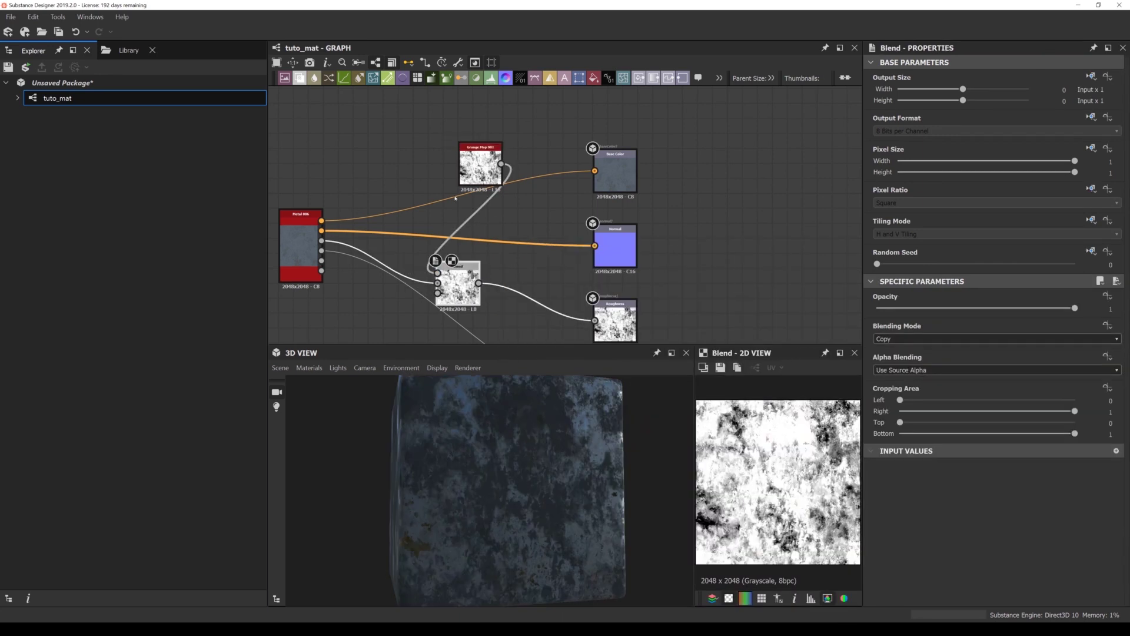
# - Set the Blend node's Blending Mode to Multiply, and spread out the Base Color, grunge map and Blend nodes
pyautogui.click(996, 338)
pyautogui.click(921, 375)
pyautogui.moveTo(530, 483); pyautogui.dragTo(377, 460)
pyautogui.moveTo(613, 173); pyautogui.dragTo(627, 159)
pyautogui.moveTo(484, 168); pyautogui.dragTo(409, 145)
pyautogui.moveTo(469, 284); pyautogui.dragTo(491, 291)
pyautogui.moveTo(557, 435); pyautogui.dragTo(444, 504)
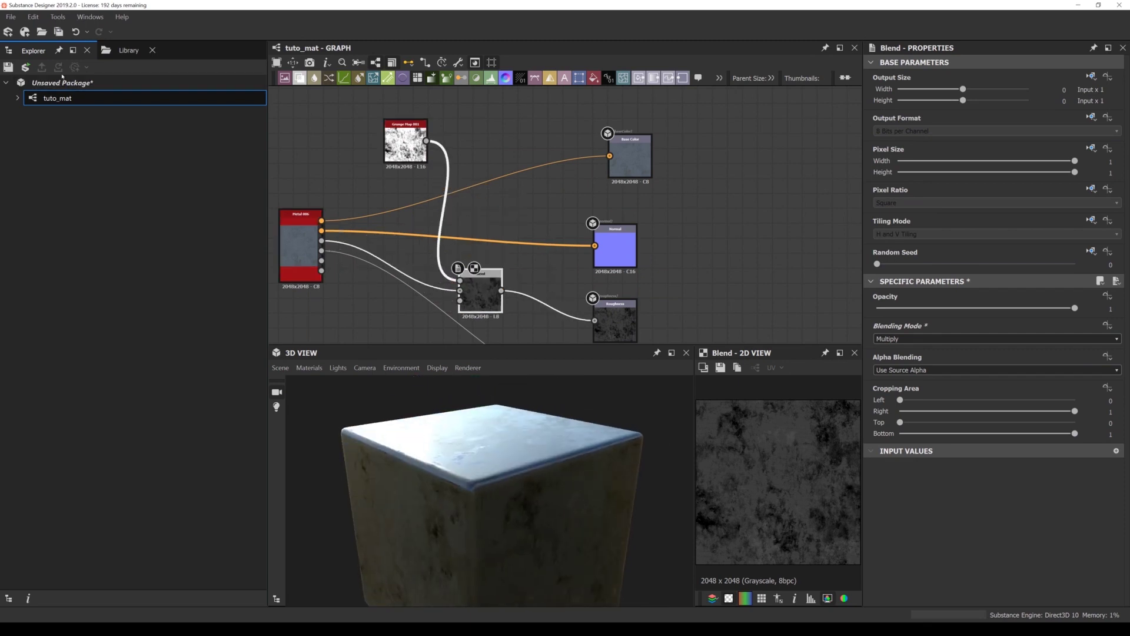
# - Save the package as tuto_mat.sbs in the materials_tuto folder and publish it there as the tuto_mat Substance archive with default options
pyautogui.click(60, 86)
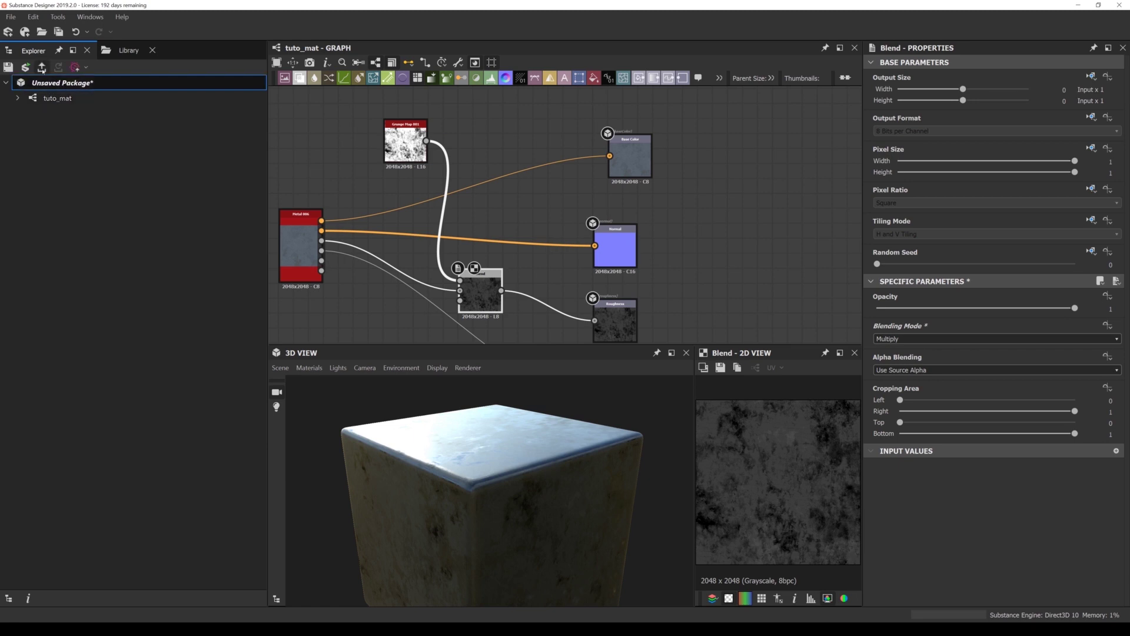
pyautogui.click(41, 68)
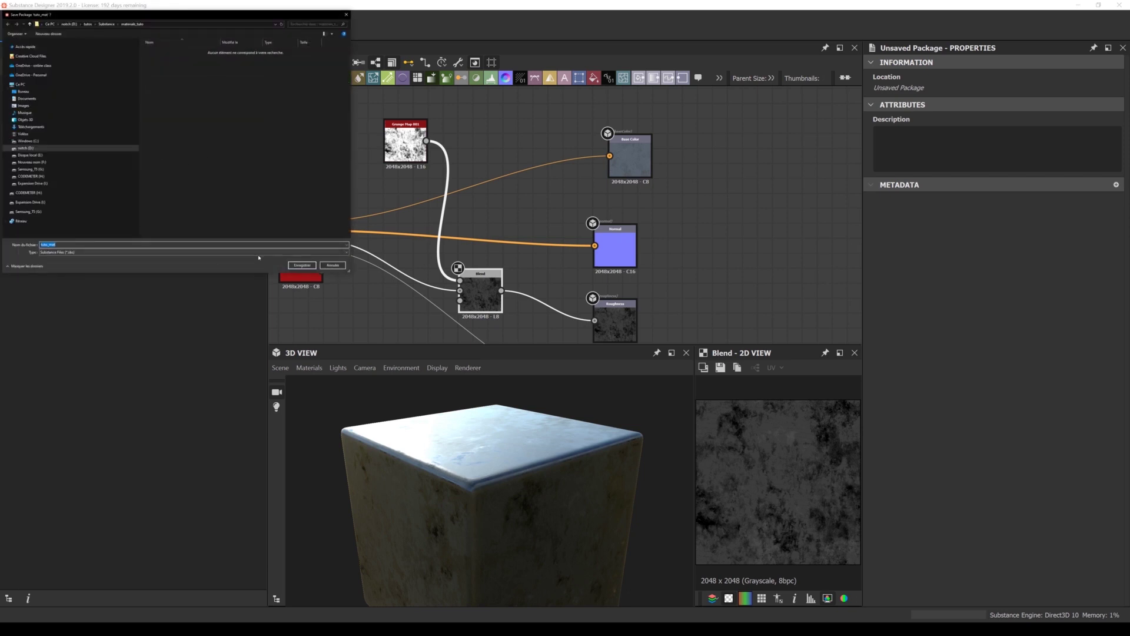
pyautogui.click(310, 265)
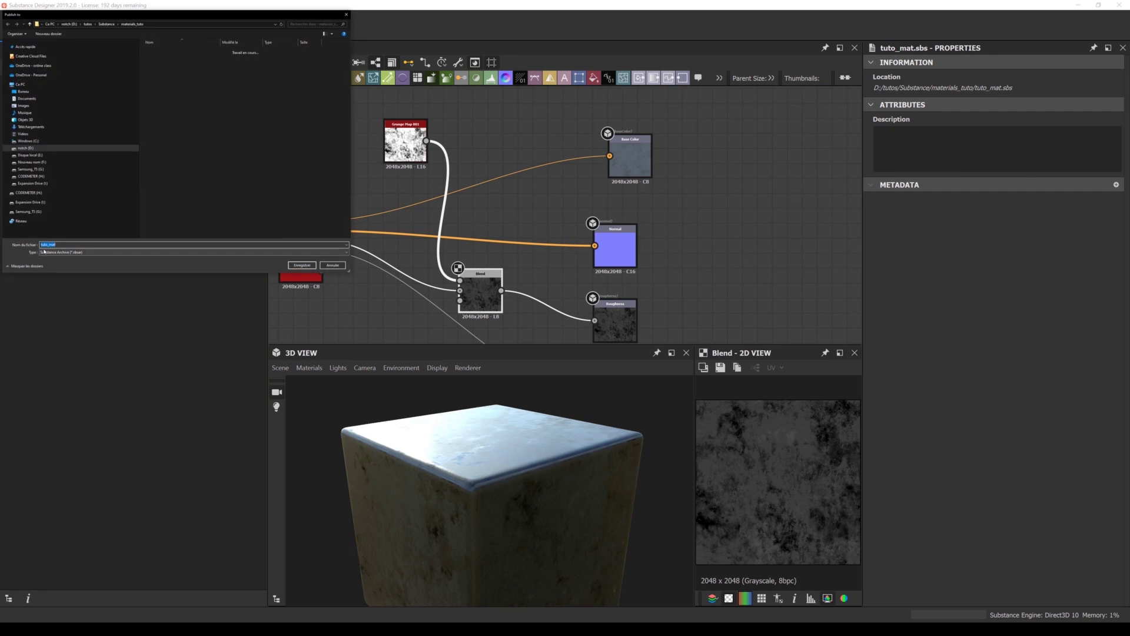
pyautogui.click(306, 266)
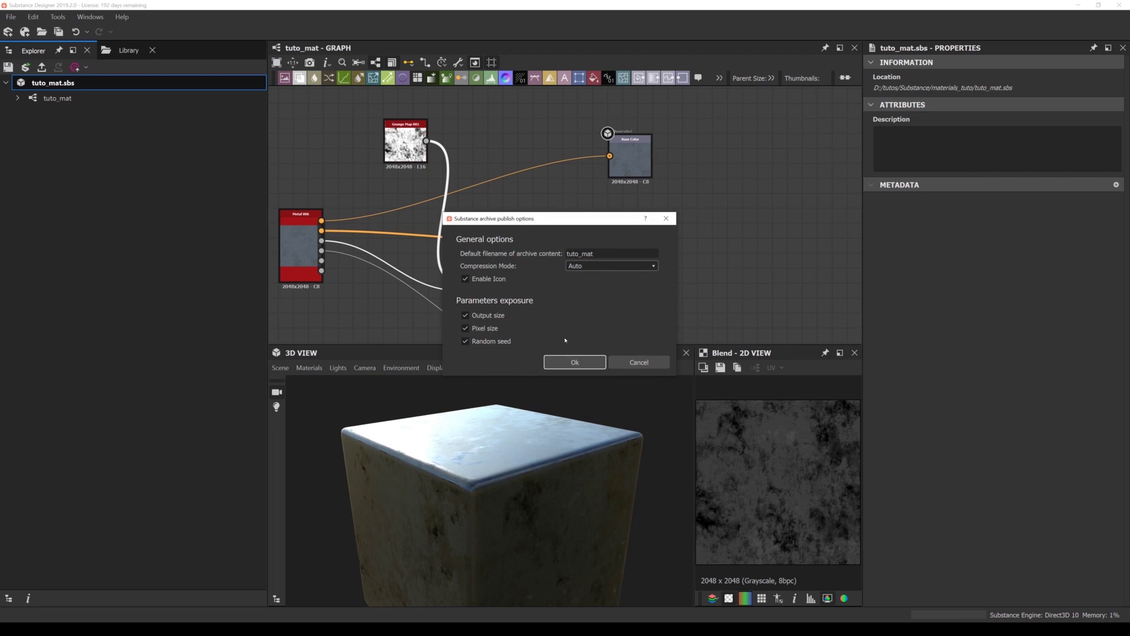
pyautogui.click(568, 362)
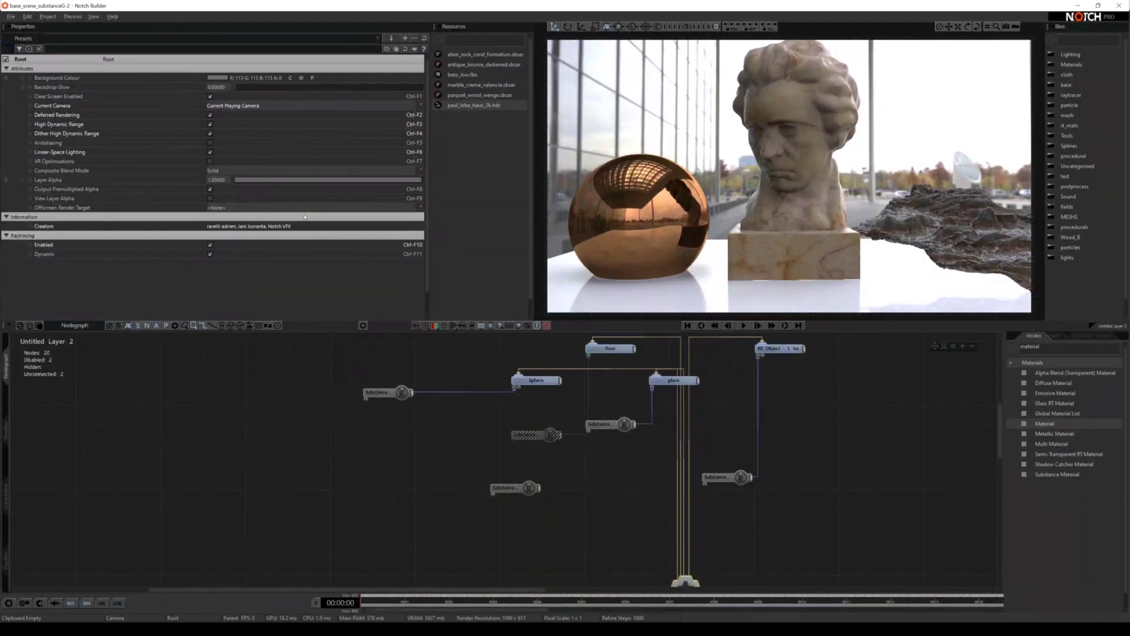
# - In Notch Builder, import the tuto_mat Substance archive from the materials_tuto folder as a resource
pyautogui.click(10, 17)
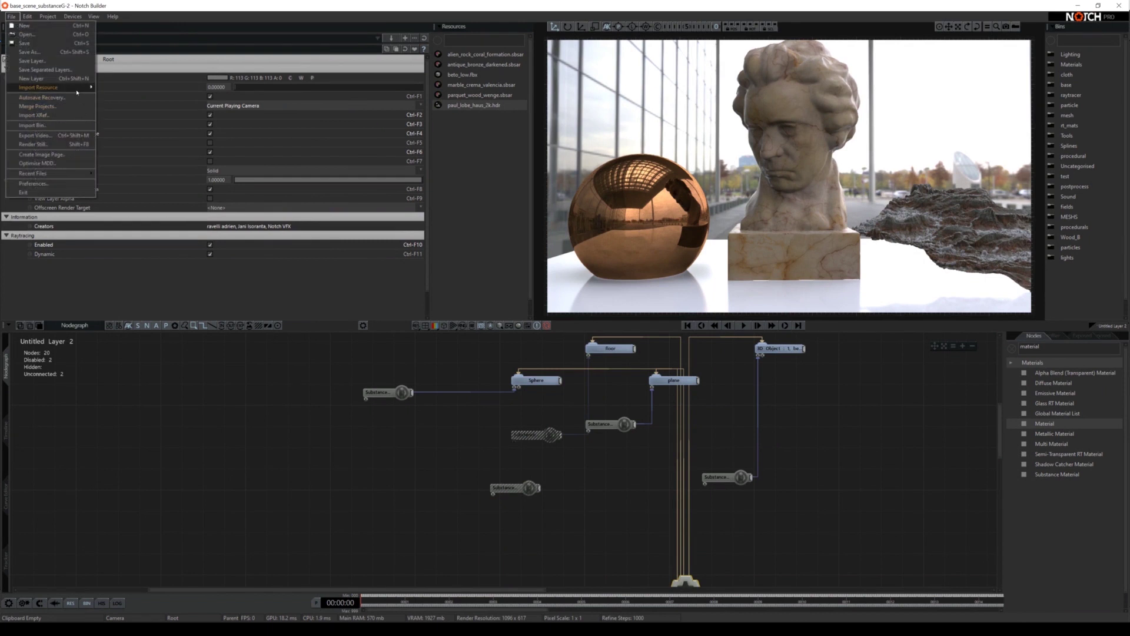
pyautogui.moveTo(59, 88)
pyautogui.moveTo(116, 95)
pyautogui.click(166, 104)
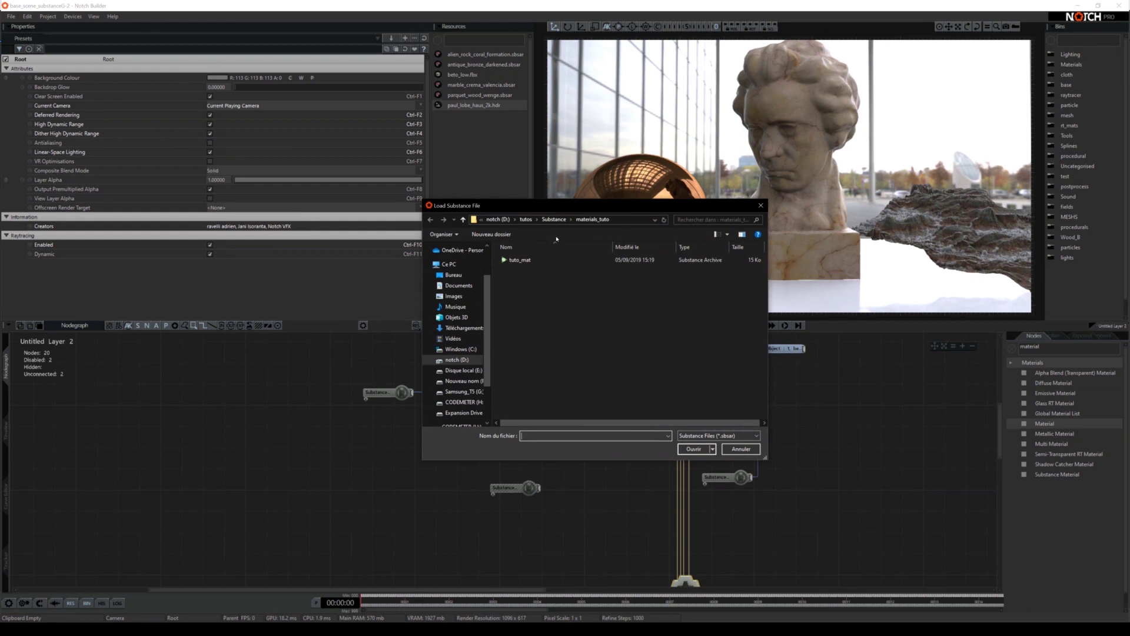
pyautogui.click(565, 259)
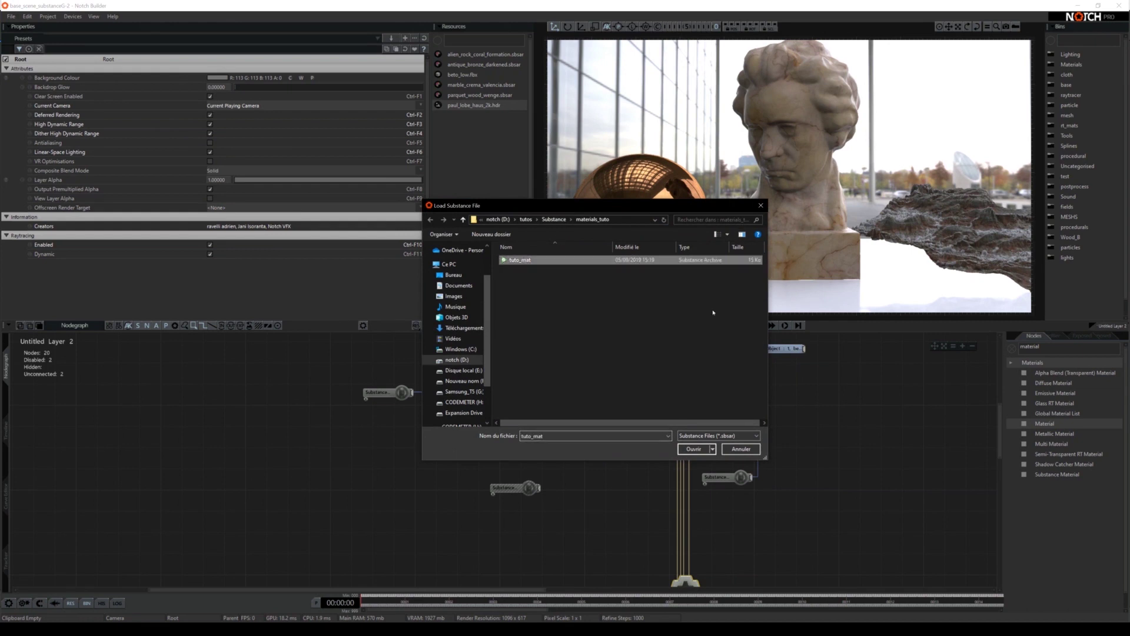
pyautogui.click(712, 447)
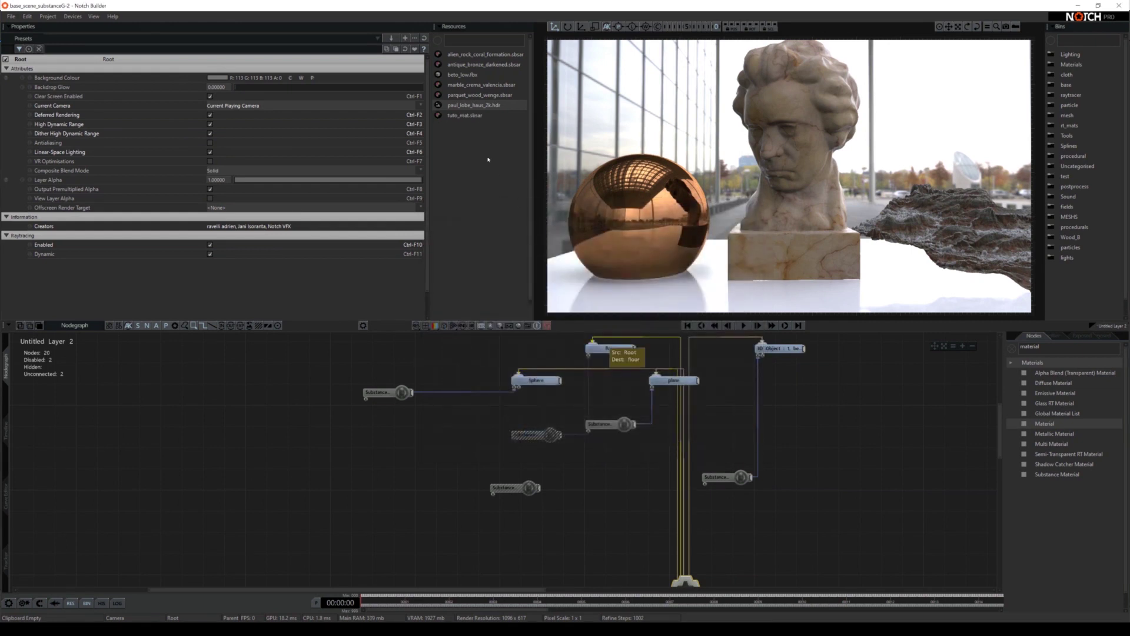
# - Create a Substance Material node from the tuto_mat archive in the nodegraph and connect it to the bust's 3D Object node
pyautogui.moveTo(473, 122); pyautogui.dragTo(601, 440)
pyautogui.click(579, 401)
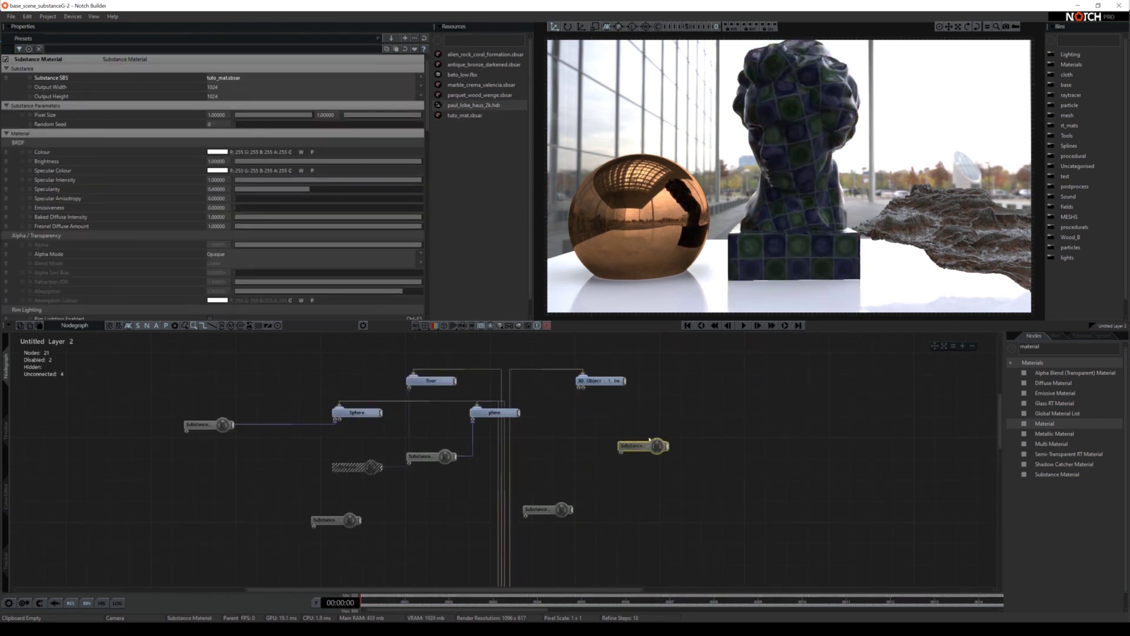
pyautogui.moveTo(667, 447); pyautogui.dragTo(578, 387)
pyautogui.moveTo(628, 445); pyautogui.dragTo(555, 456)
pyautogui.moveTo(832, 218)
pyautogui.mouseDown(button='middle')
pyautogui.moveTo(695, 223)
pyautogui.moveTo(809, 218)
pyautogui.mouseUp(button='middle')
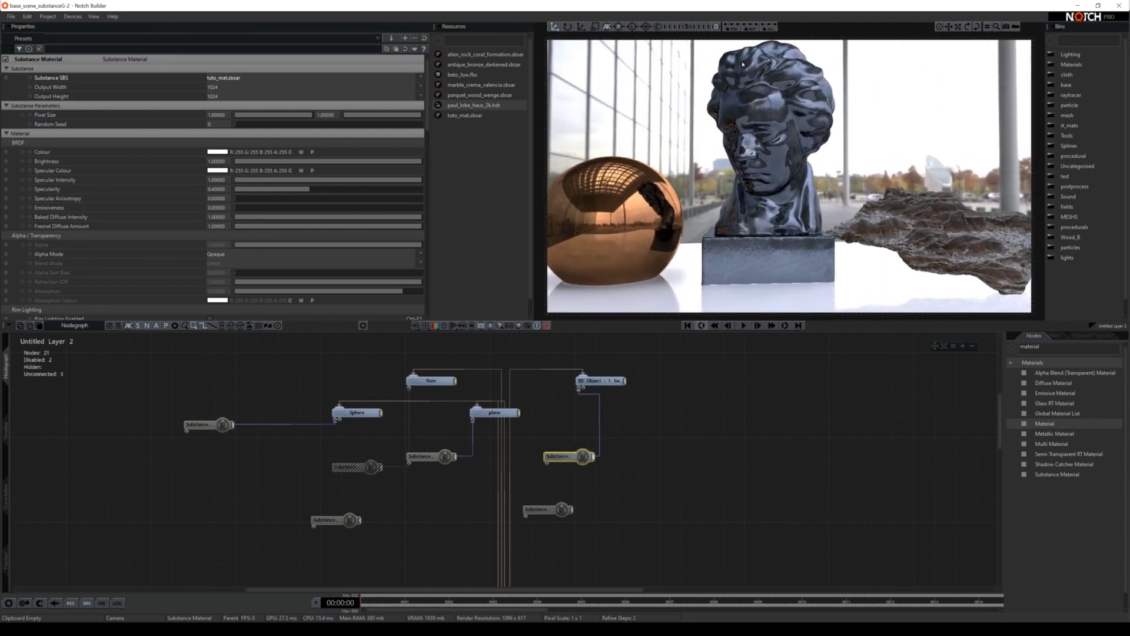
# - Set the tuto_mat material's Output Width and Output Height to 2048
pyautogui.click(686, 27)
pyautogui.scroll(-2, 841, 166)
pyautogui.moveTo(841, 167); pyautogui.dragTo(807, 154, button='middle')
pyautogui.scroll(-3, 749, 195)
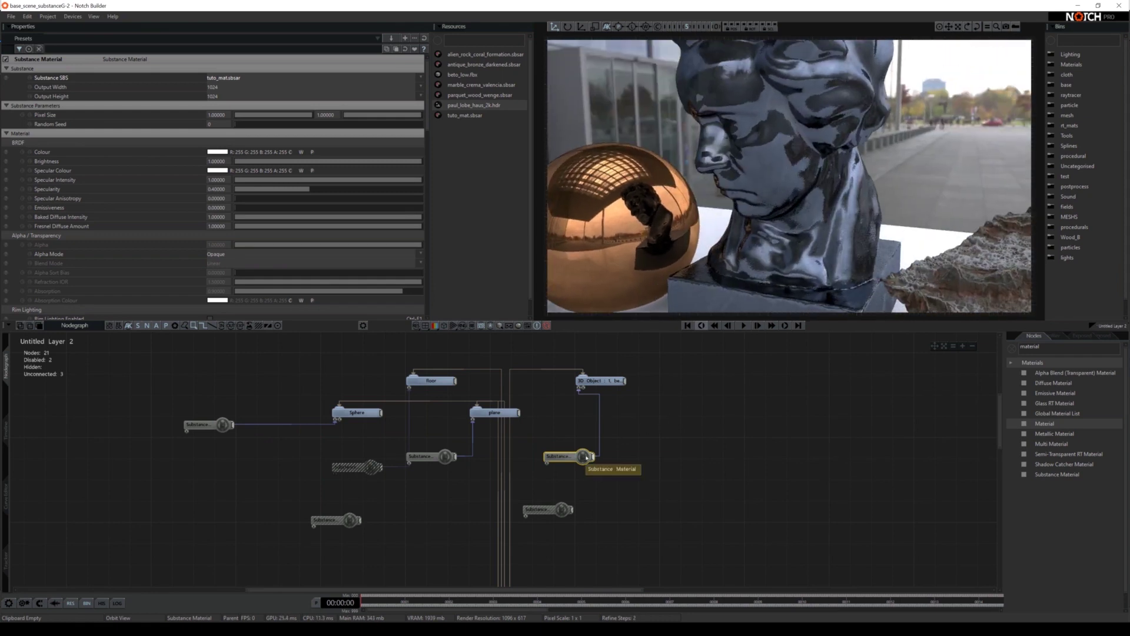
pyautogui.click(219, 87)
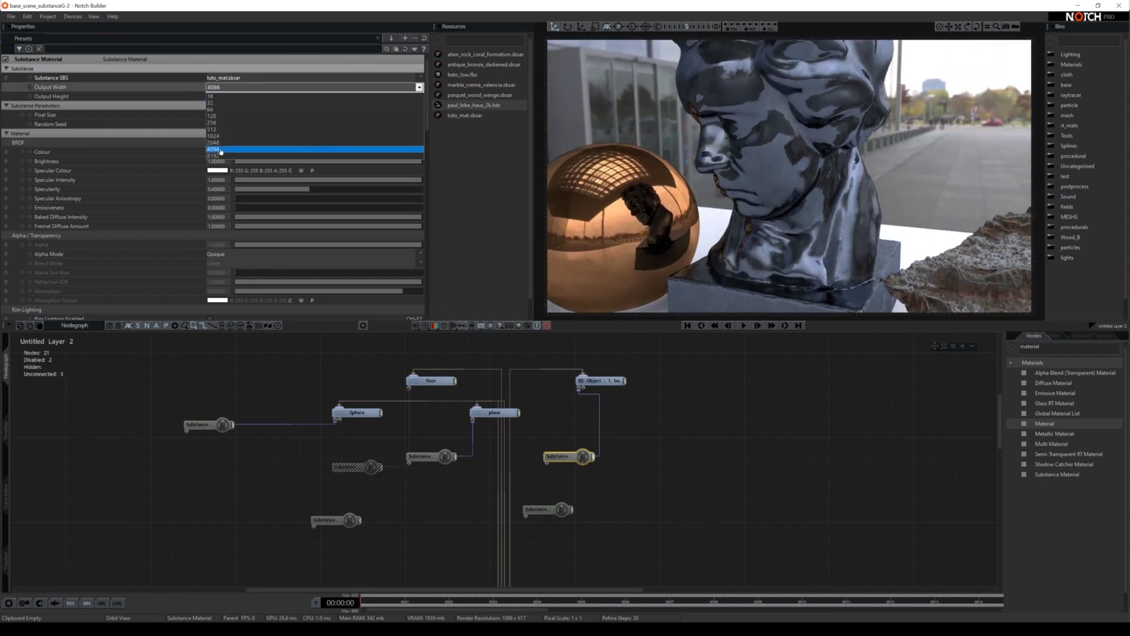
pyautogui.click(217, 96)
pyautogui.click(217, 96)
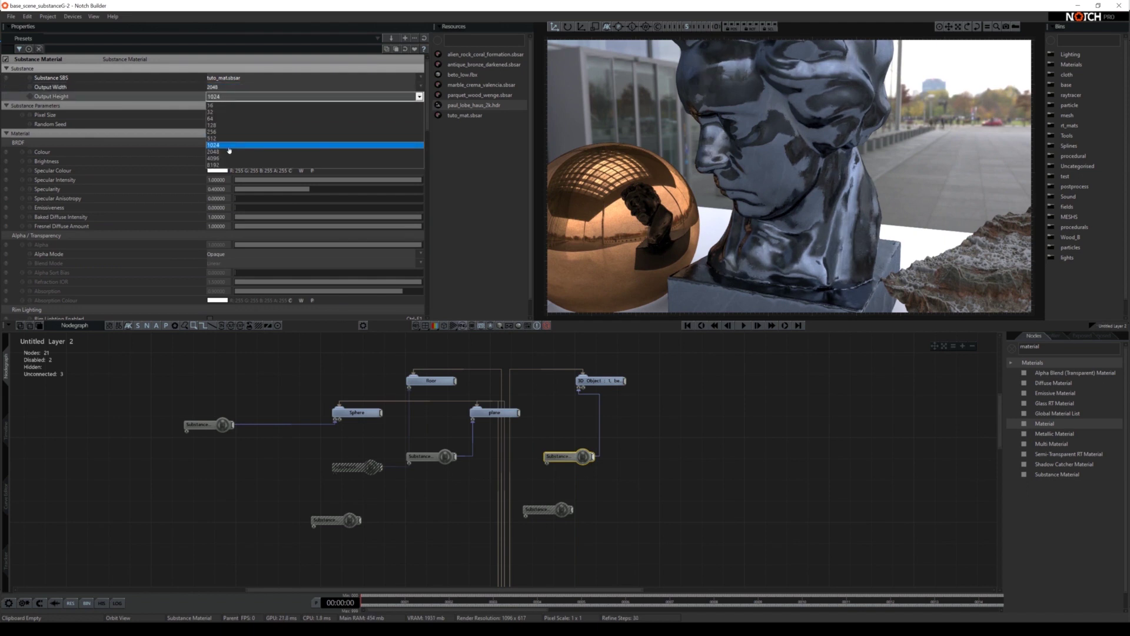
pyautogui.click(249, 137)
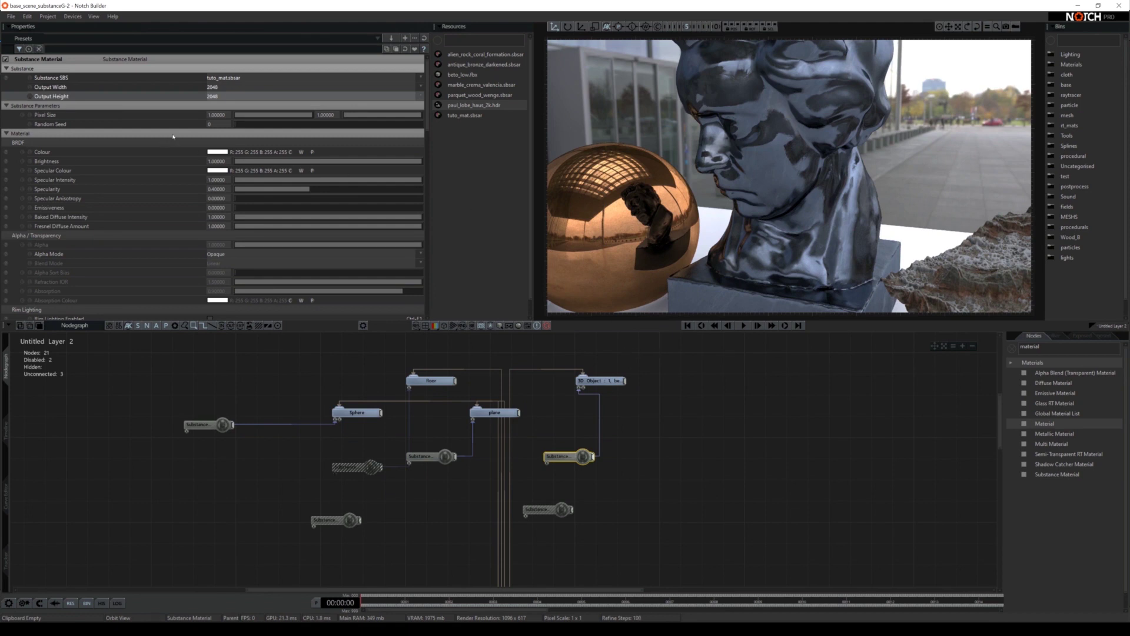
# - Try several Random Seed values on the bust's material, ending at 3
pyautogui.click(245, 125)
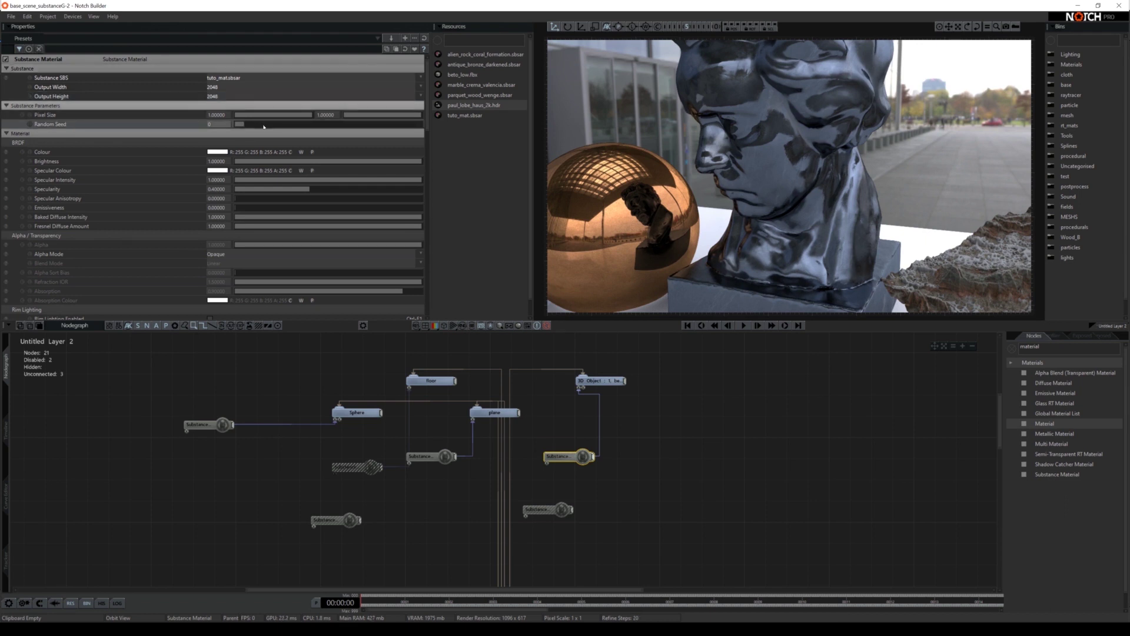
pyautogui.moveTo(278, 126); pyautogui.dragTo(300, 126)
pyautogui.moveTo(708, 188); pyautogui.dragTo(741, 220, button='middle')
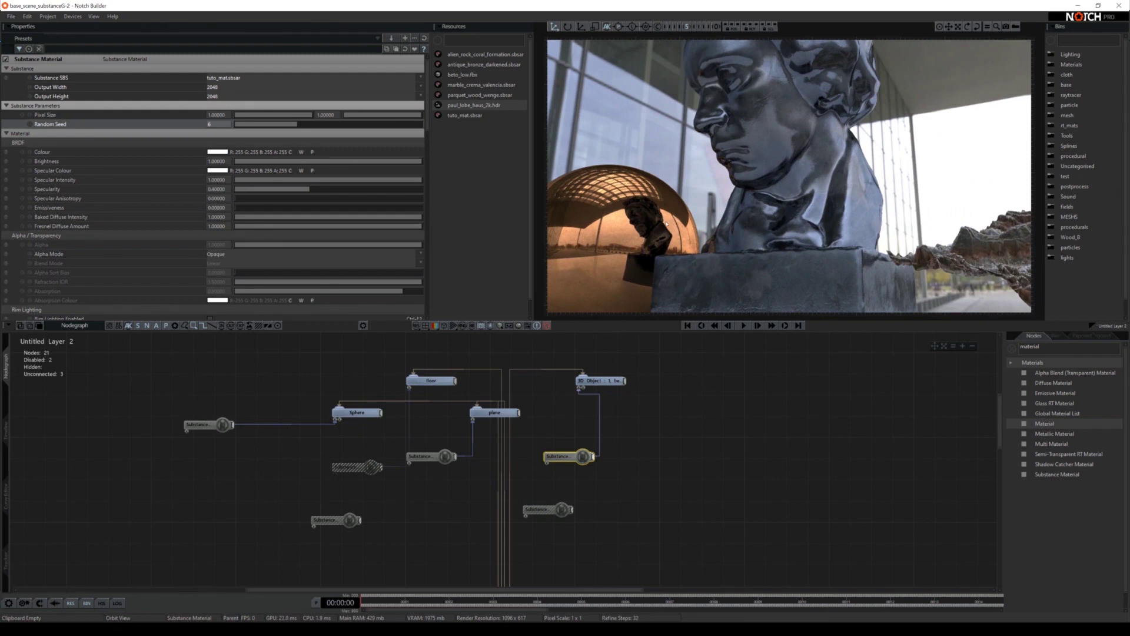
pyautogui.moveTo(324, 126); pyautogui.dragTo(314, 125)
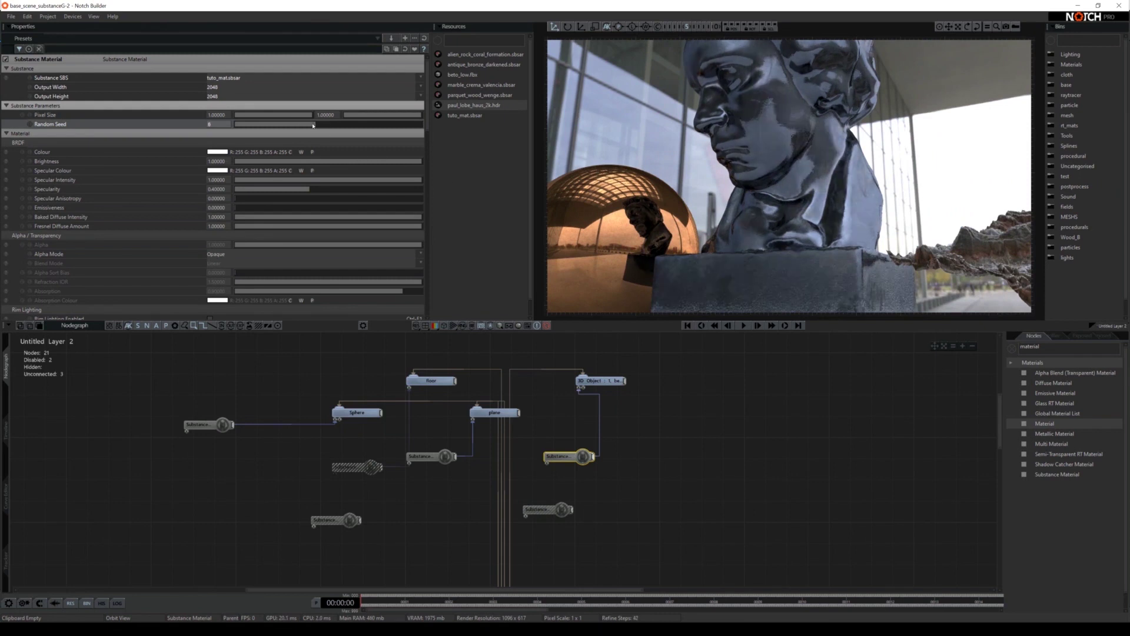
pyautogui.click(275, 125)
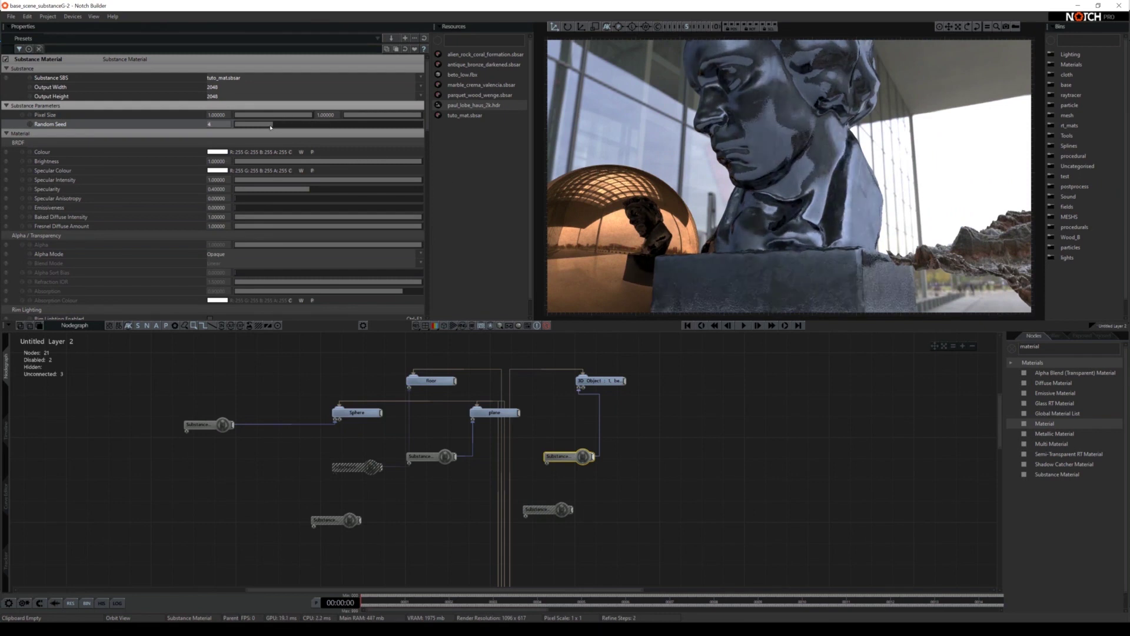
pyautogui.click(270, 125)
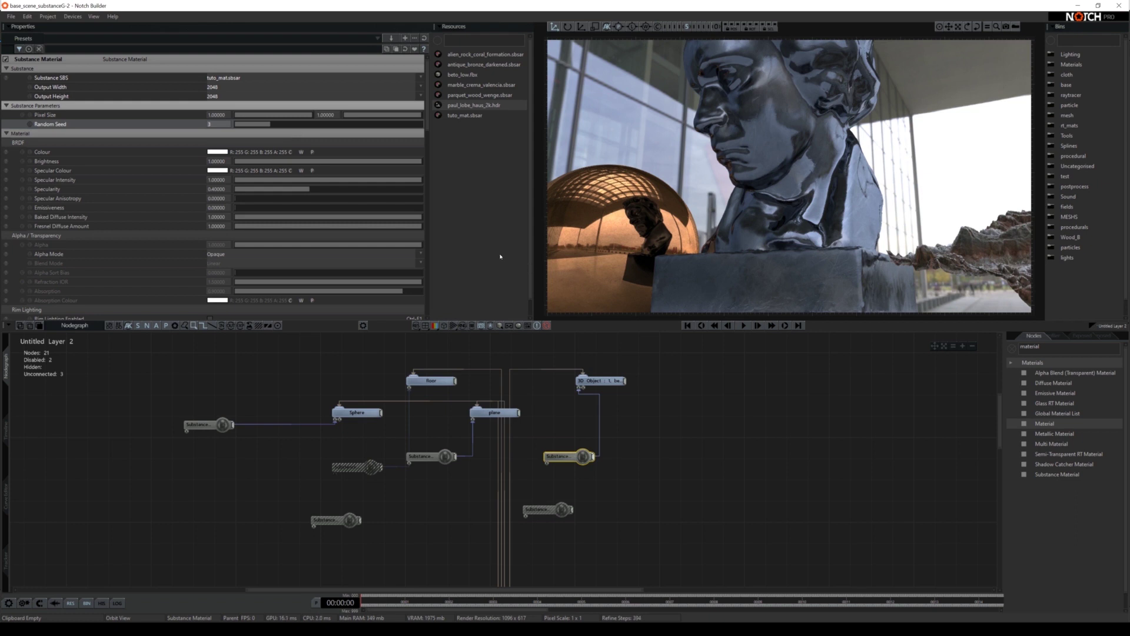
# - Turn on Reflect Resource Changes for the tuto_mat Substance archive resource
pyautogui.rightClick(476, 116)
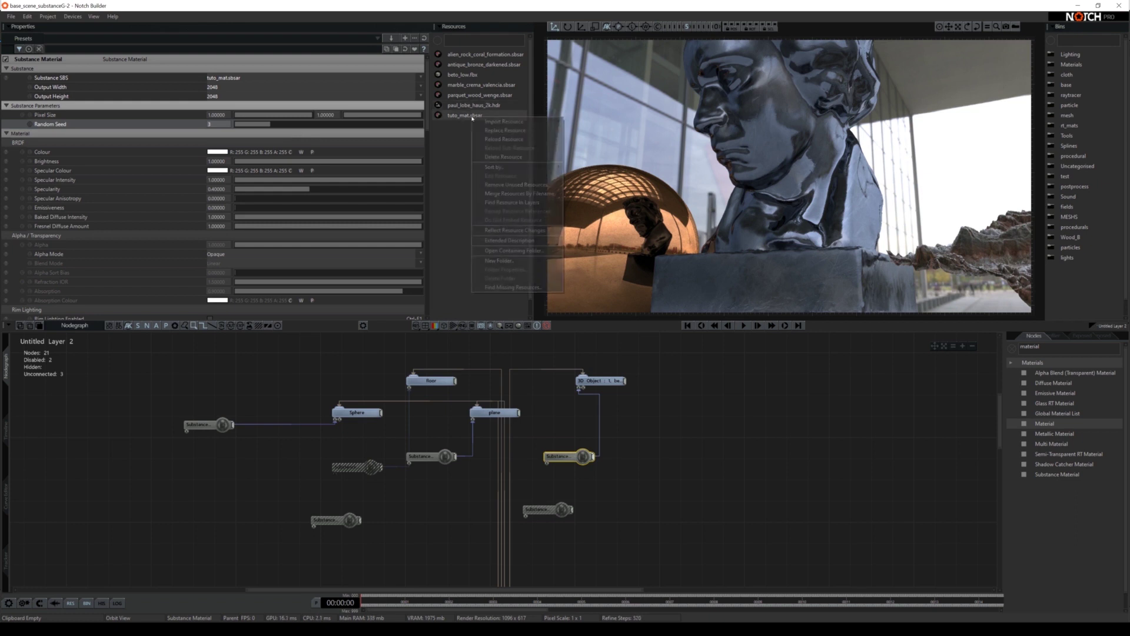
pyautogui.click(545, 231)
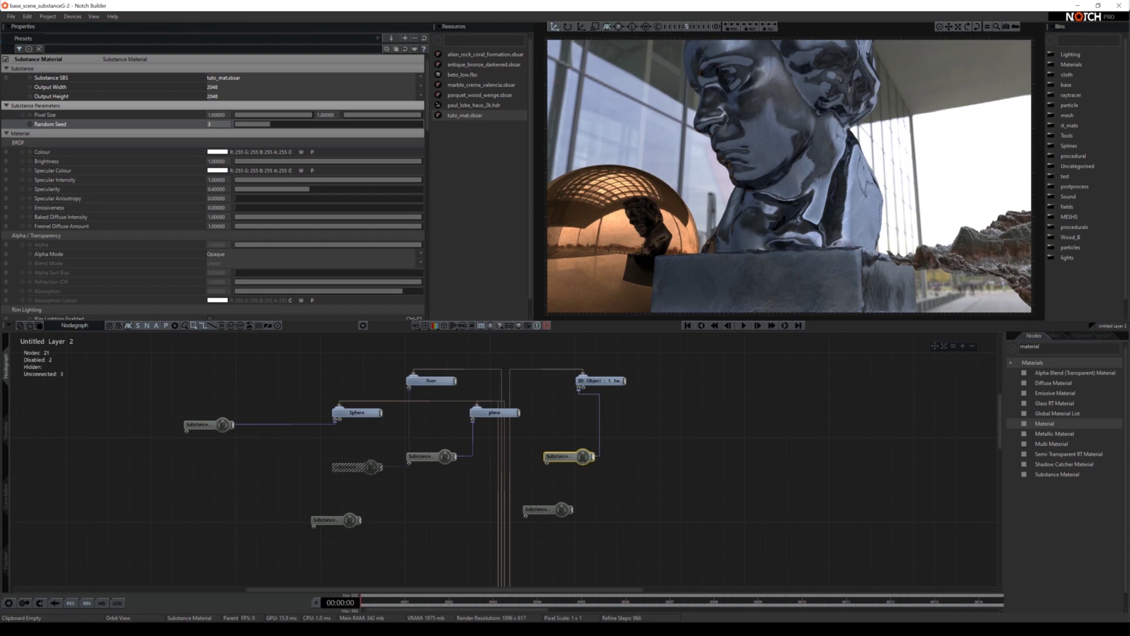
# - In Substance Designer, set the grunge map's Balance to 0.48 and expose it as an input named balance
pyautogui.hotkey('alt', 'Tab')
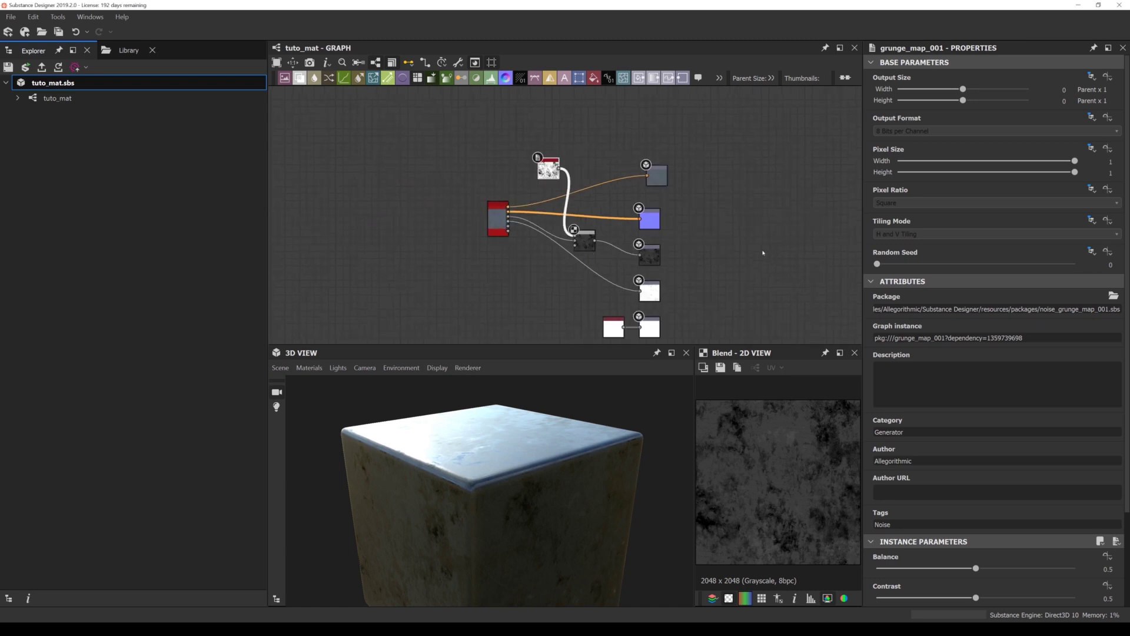
pyautogui.moveTo(976, 569)
pyautogui.mouseDown()
pyautogui.moveTo(939, 570)
pyautogui.moveTo(1017, 569)
pyautogui.moveTo(972, 569)
pyautogui.mouseUp()
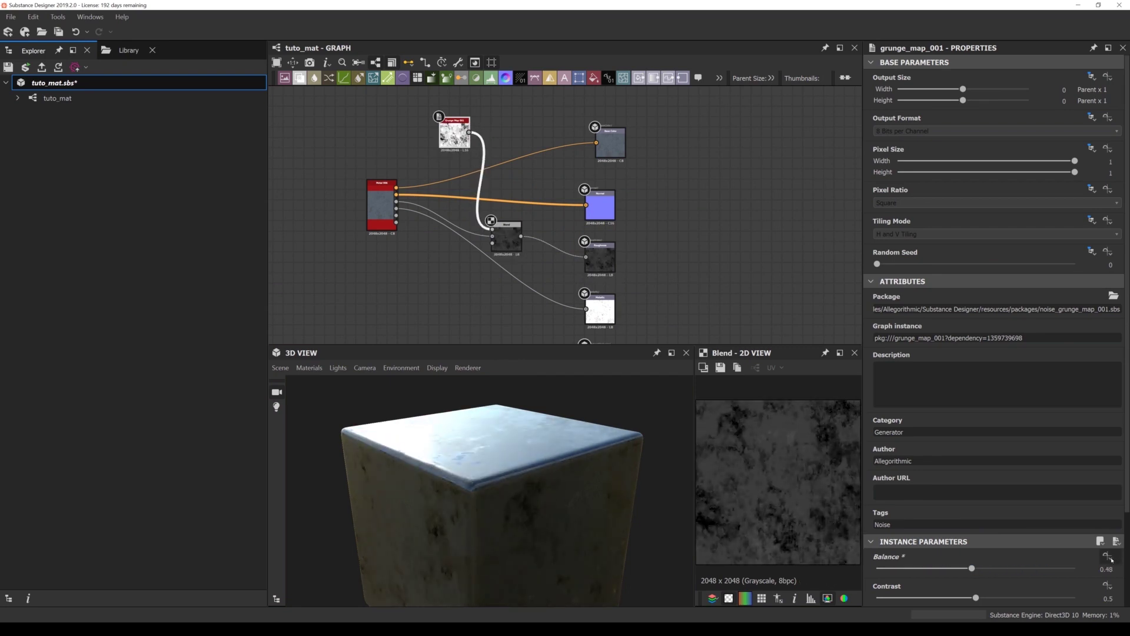
pyautogui.scroll(-3, 1112, 560)
pyautogui.click(1112, 447)
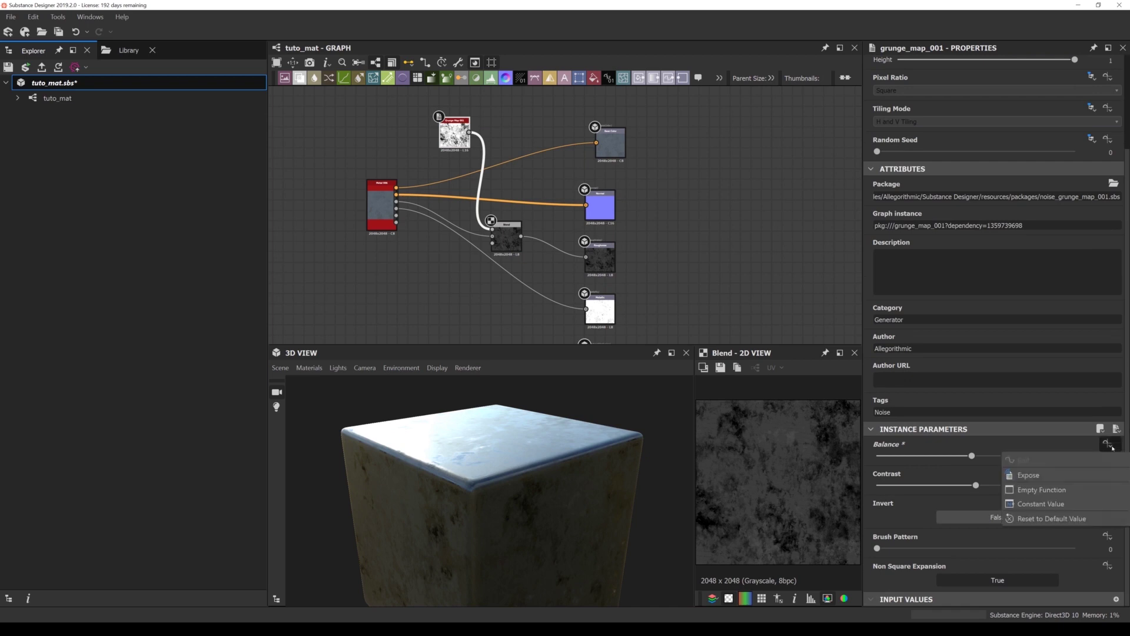
pyautogui.click(1046, 477)
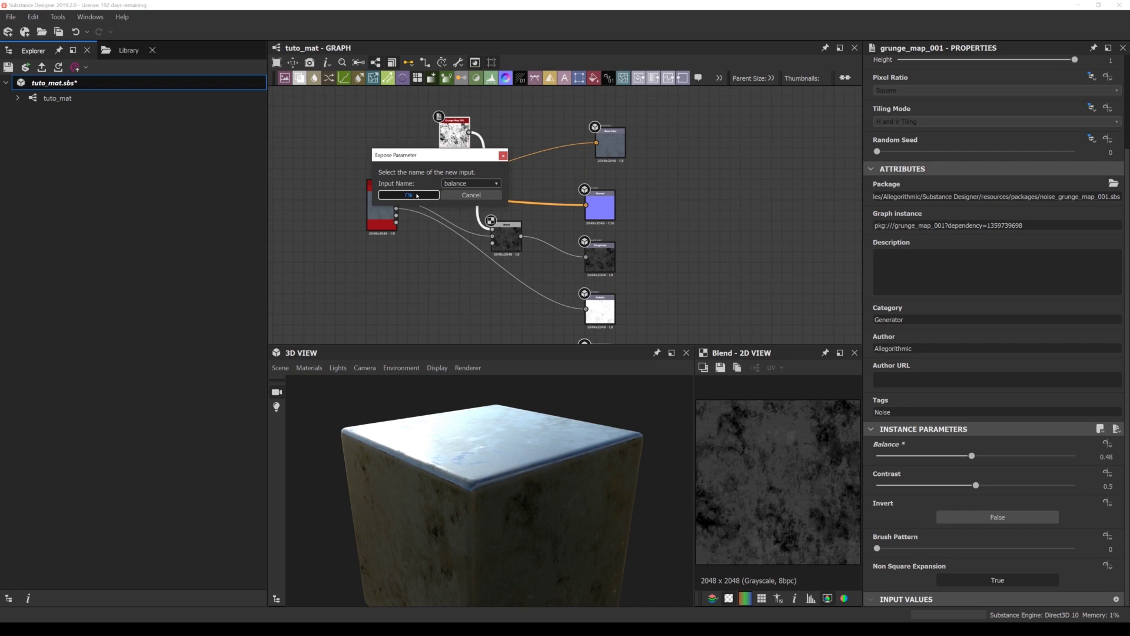
pyautogui.click(410, 195)
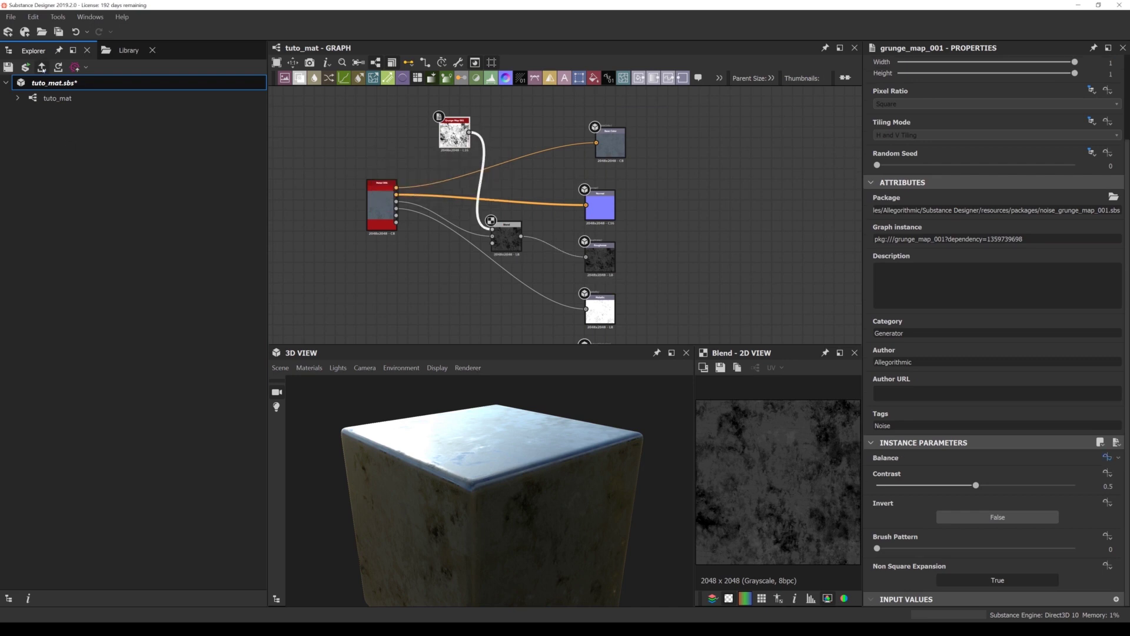
# - Publish the package again as tuto_mat in the materials_tuto folder, replacing the existing Substance archive
pyautogui.click(42, 67)
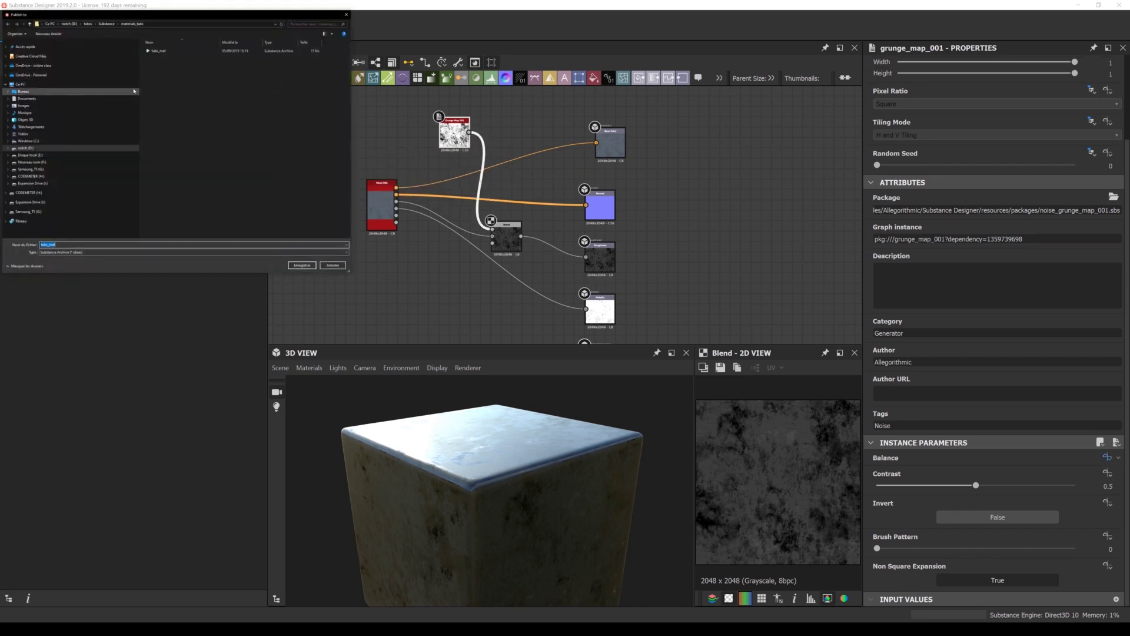
pyautogui.click(302, 265)
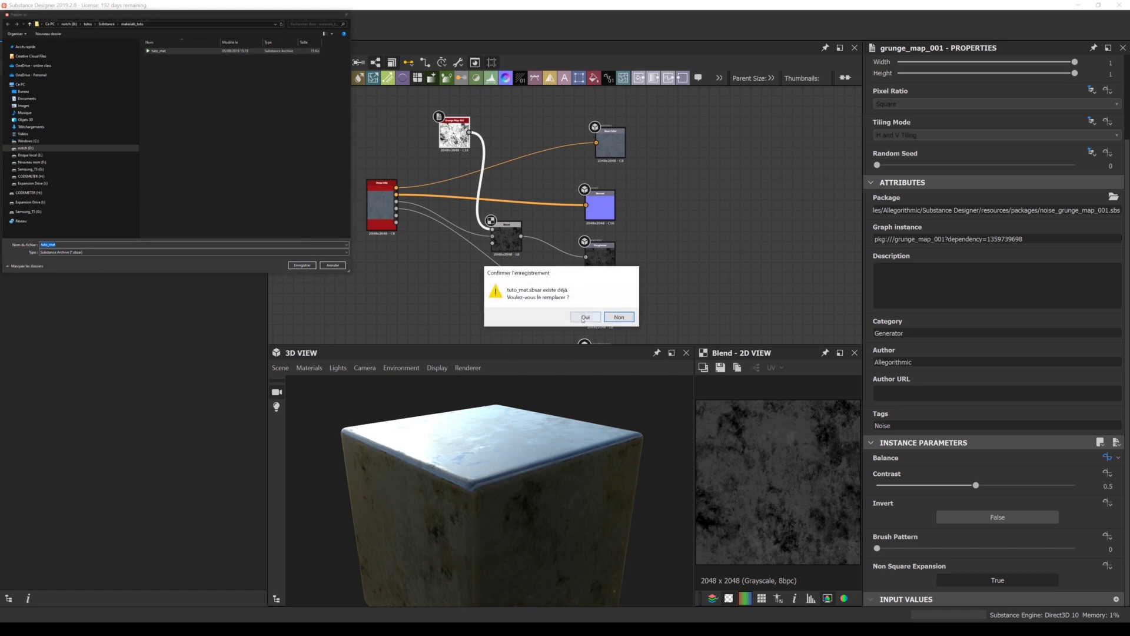
pyautogui.click(585, 316)
pyautogui.click(575, 364)
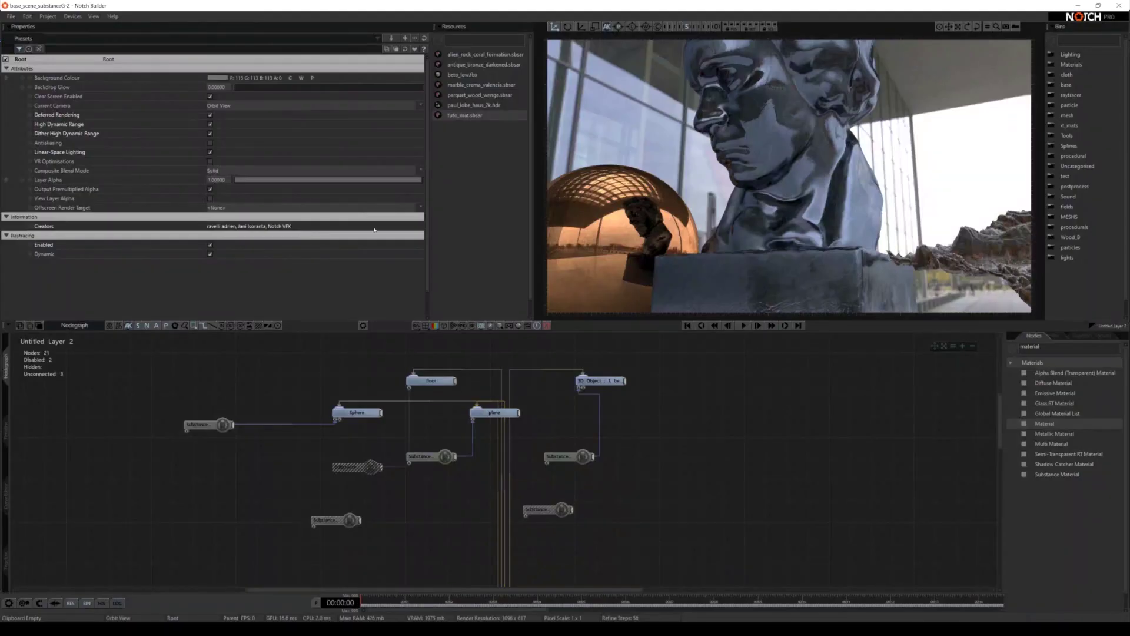
# - In Notch Builder, select the bust's Substance Material node and raise its Balance parameter to 1
pyautogui.click(567, 457)
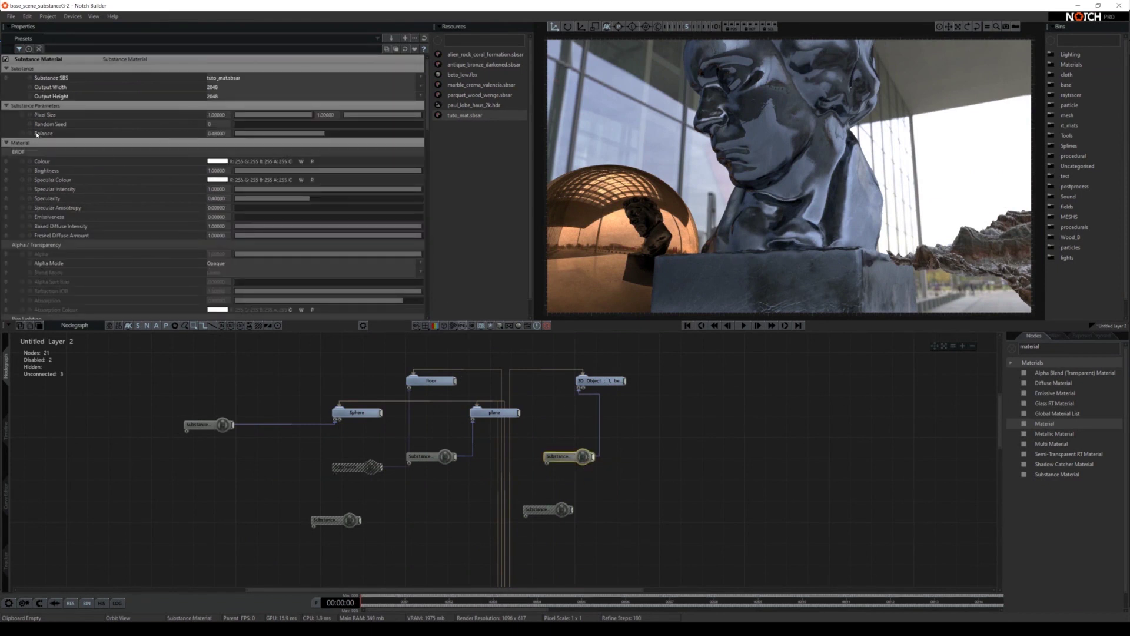
pyautogui.moveTo(315, 135); pyautogui.dragTo(349, 136)
pyautogui.moveTo(783, 200); pyautogui.dragTo(537, 241)
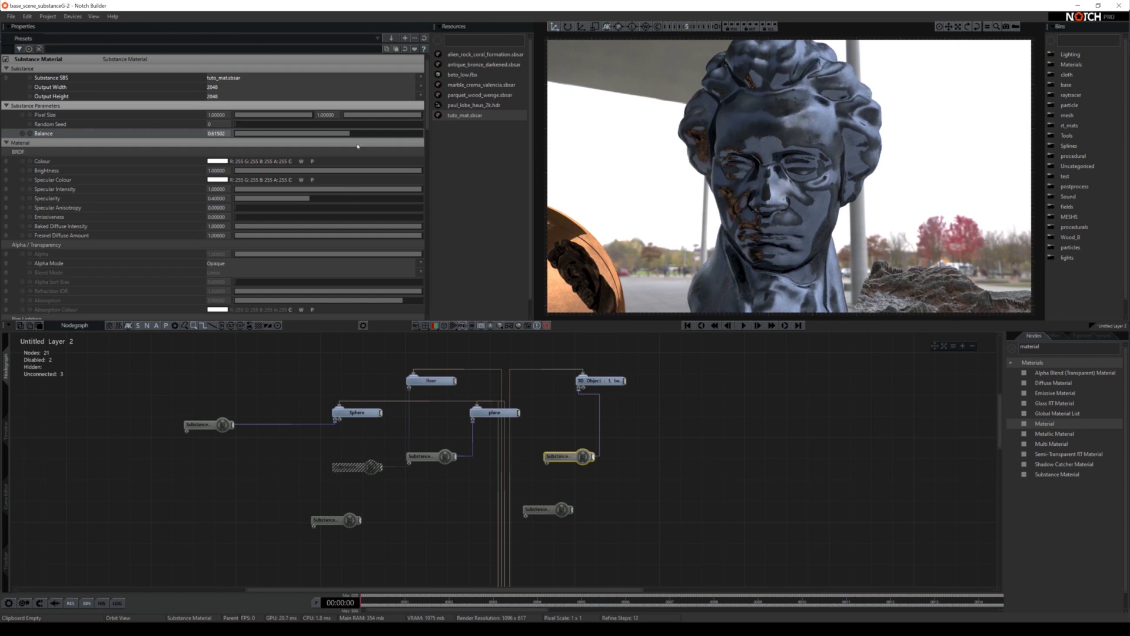
pyautogui.moveTo(361, 136); pyautogui.dragTo(425, 134)
# - Set the bust material's UV Scale X and UV Scale Y to 4
pyautogui.scroll(-3, 261, 258)
pyautogui.scroll(-10, 261, 258)
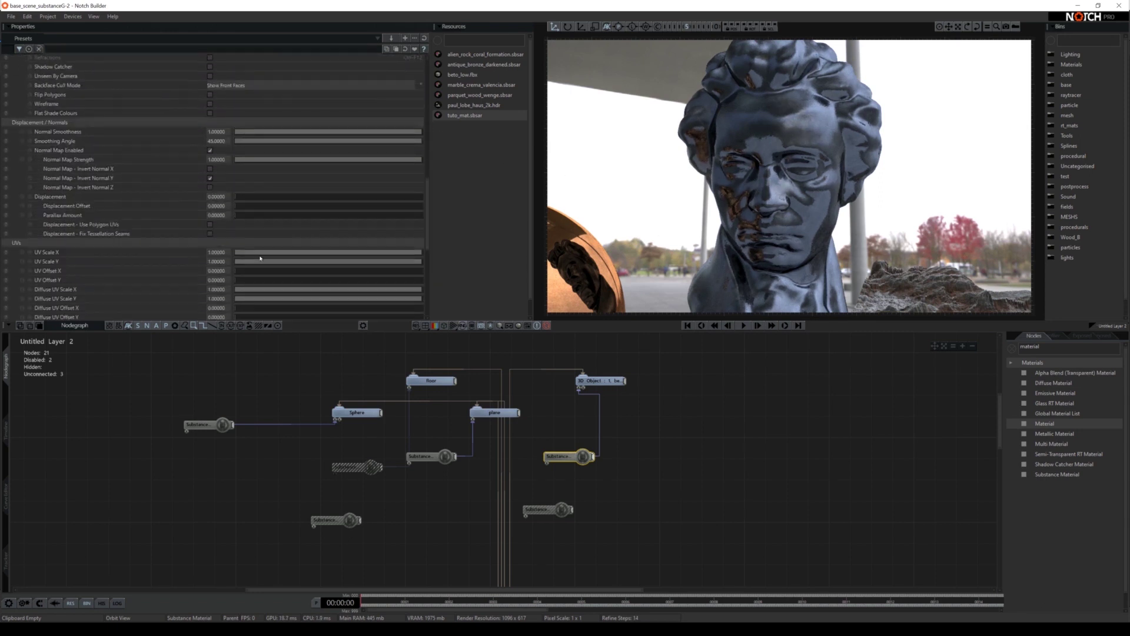
pyautogui.scroll(5, 260, 258)
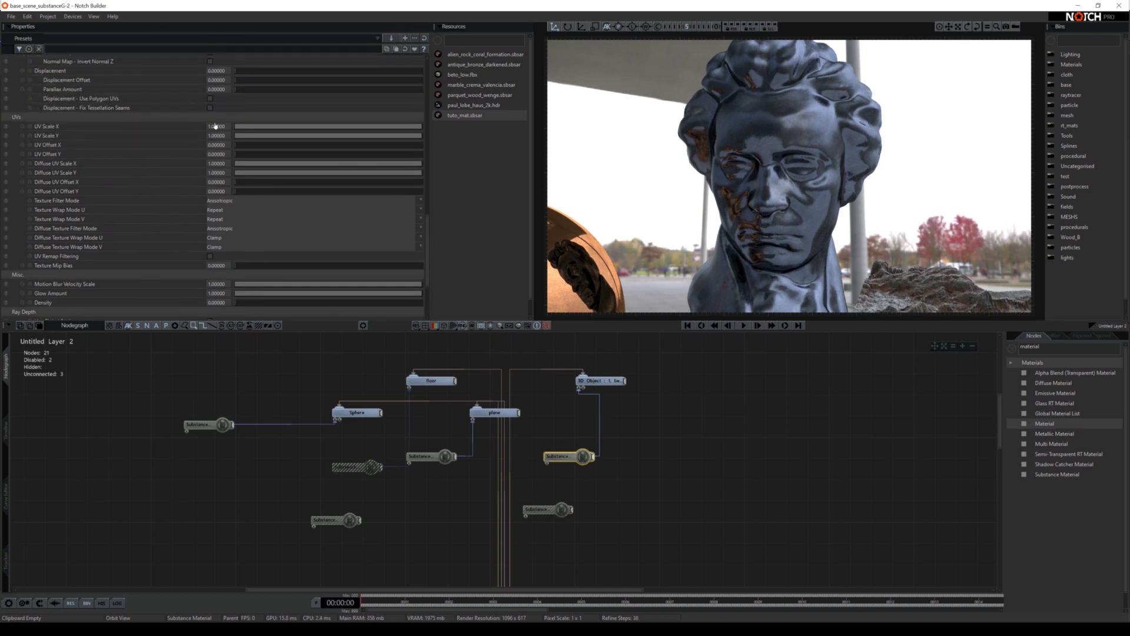
pyautogui.doubleClick(216, 125)
pyautogui.write('4')
pyautogui.press('Return')
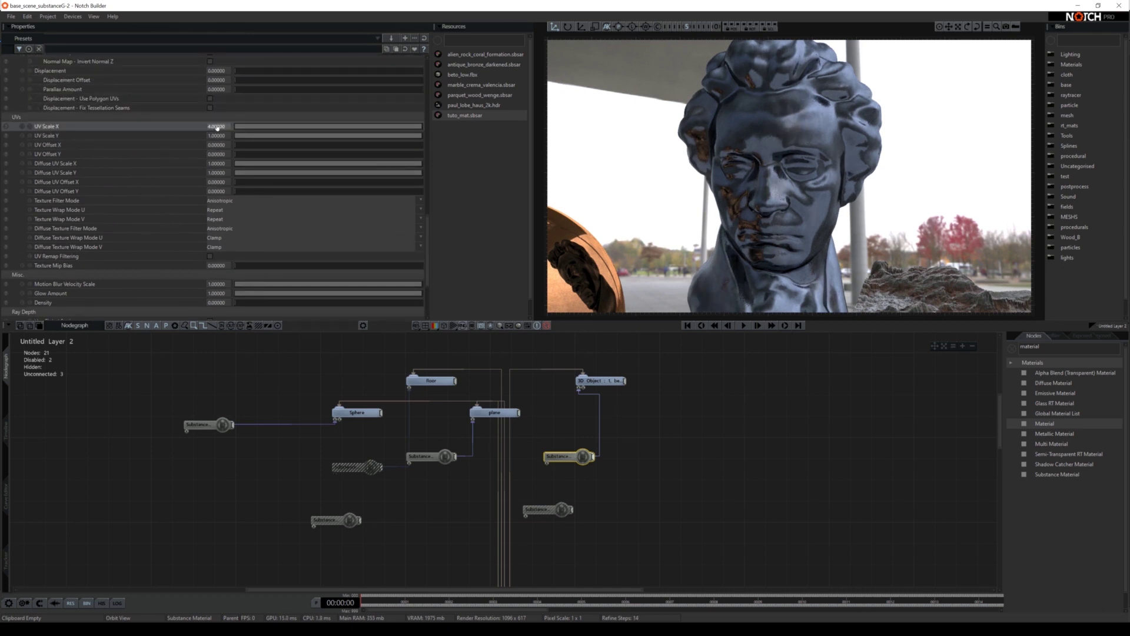
pyautogui.doubleClick(217, 136)
pyautogui.press('Return')
pyautogui.keyDown('alt'); pyautogui.moveTo(766, 144); pyautogui.dragTo(706, 142); pyautogui.keyUp('alt')
pyautogui.scroll(3, 779, 146)
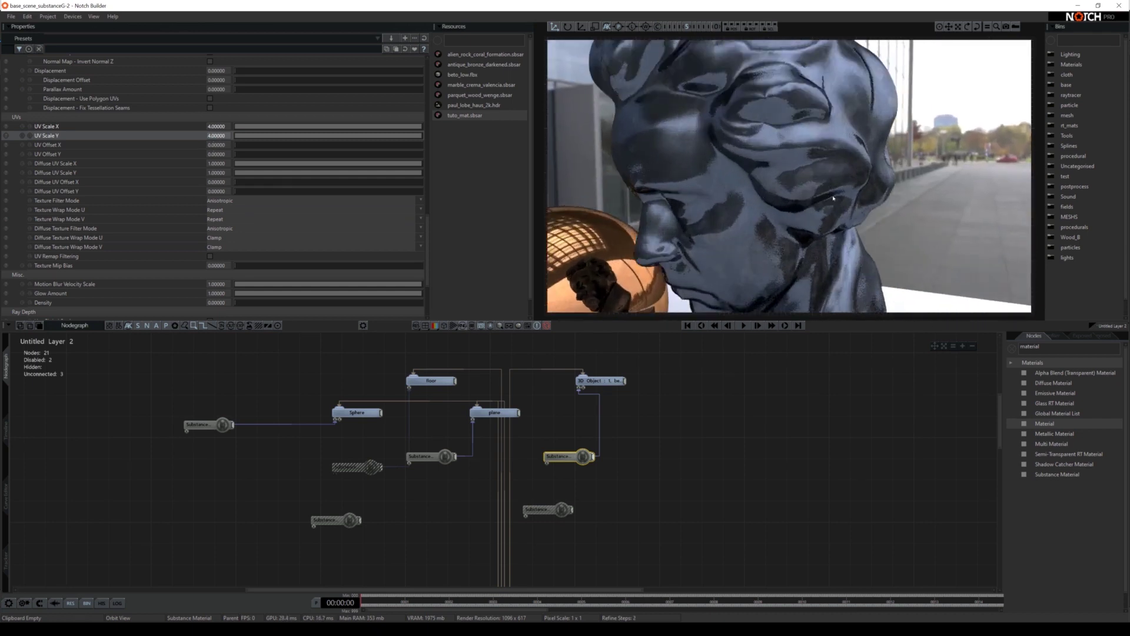
pyautogui.moveTo(779, 145); pyautogui.dragTo(759, 104)
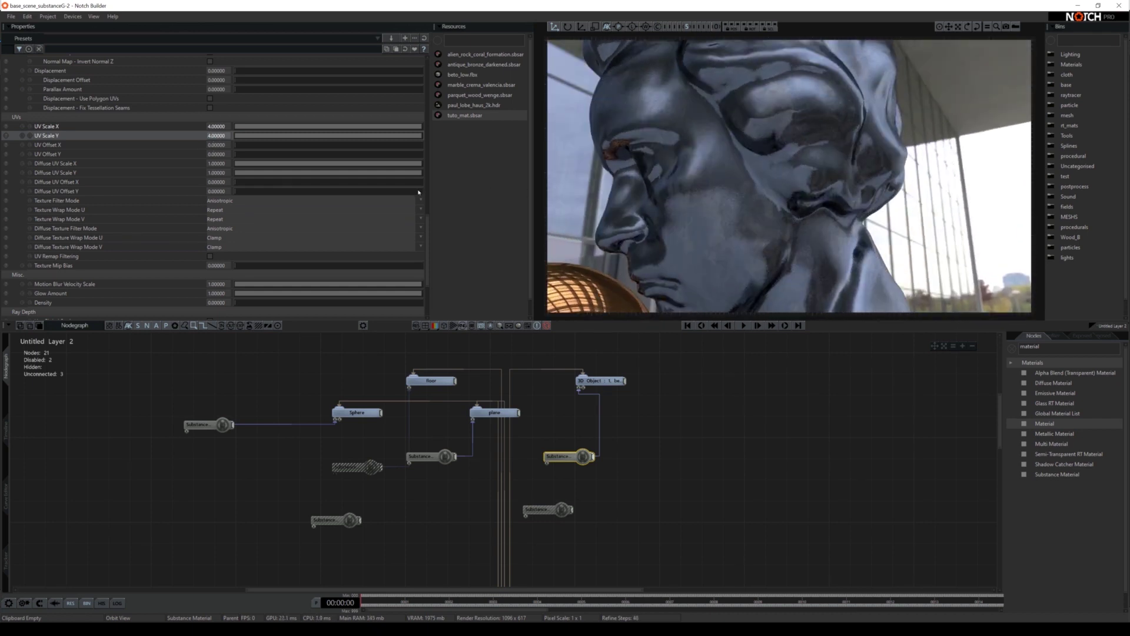
# - Try low and high Balance values on the bust's material, settle on about 0.69, and set Random Seed to 4
pyautogui.scroll(10, 406, 166)
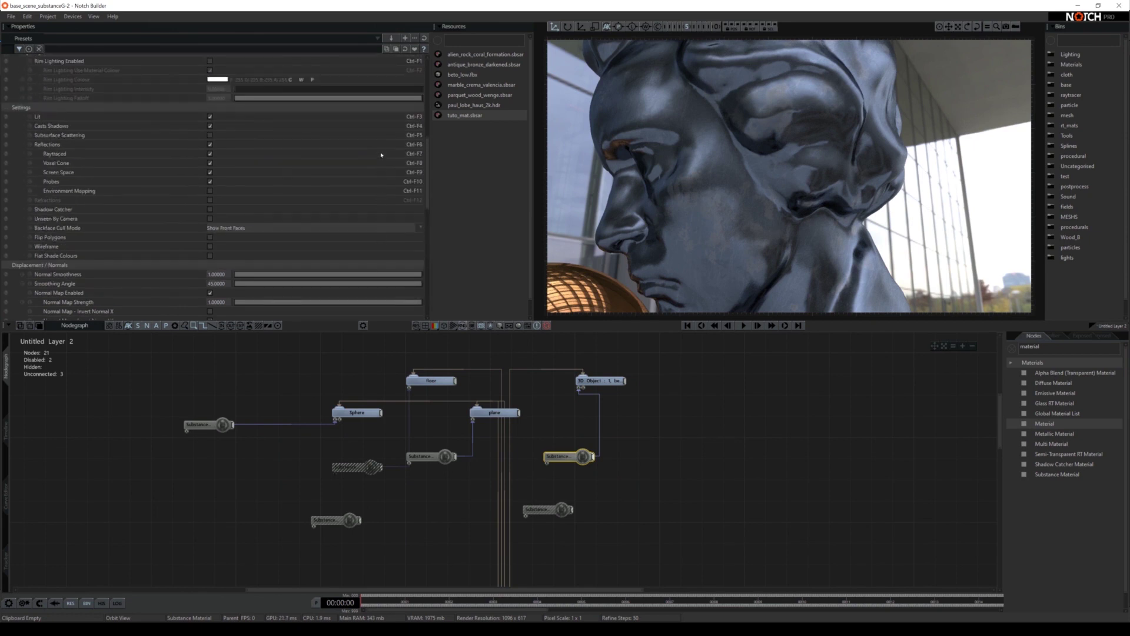
pyautogui.scroll(5, 380, 154)
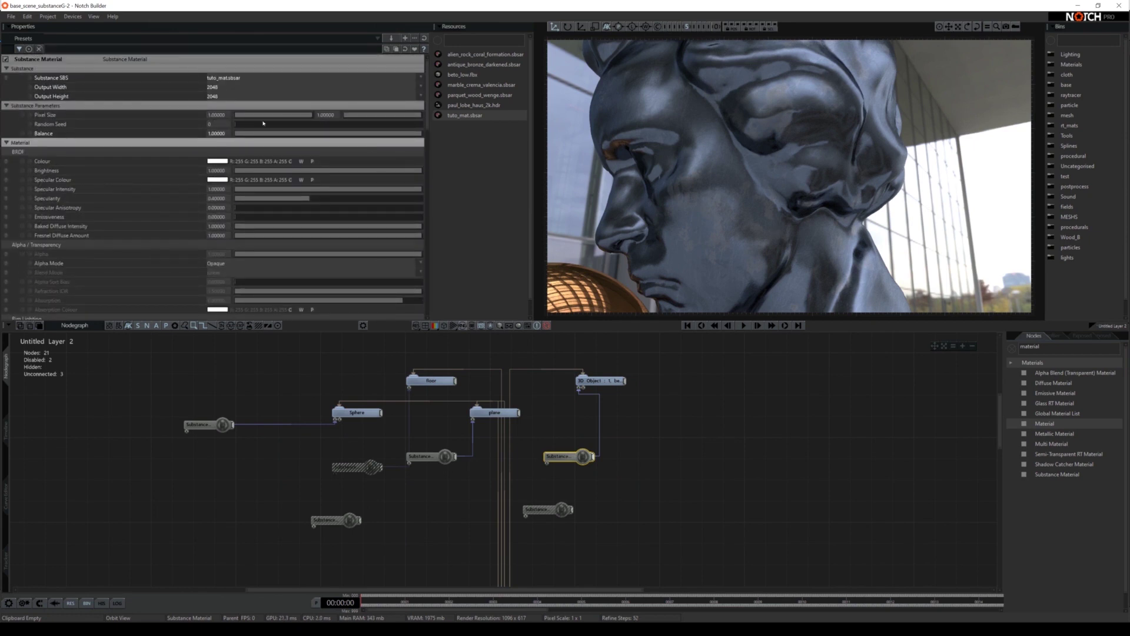
pyautogui.click(249, 133)
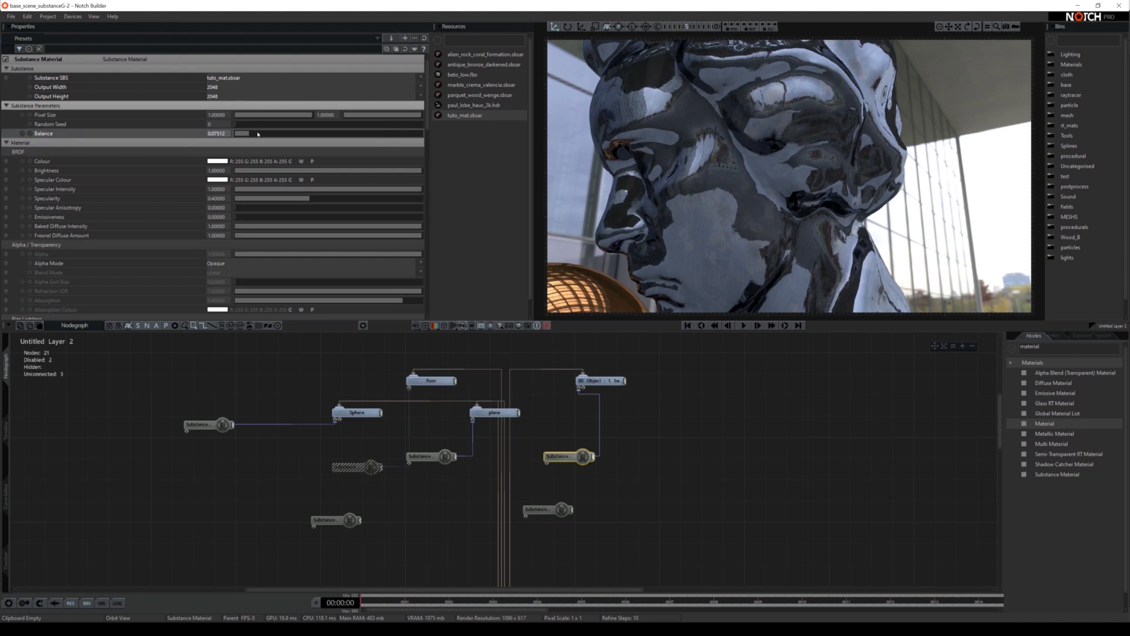
pyautogui.click(421, 133)
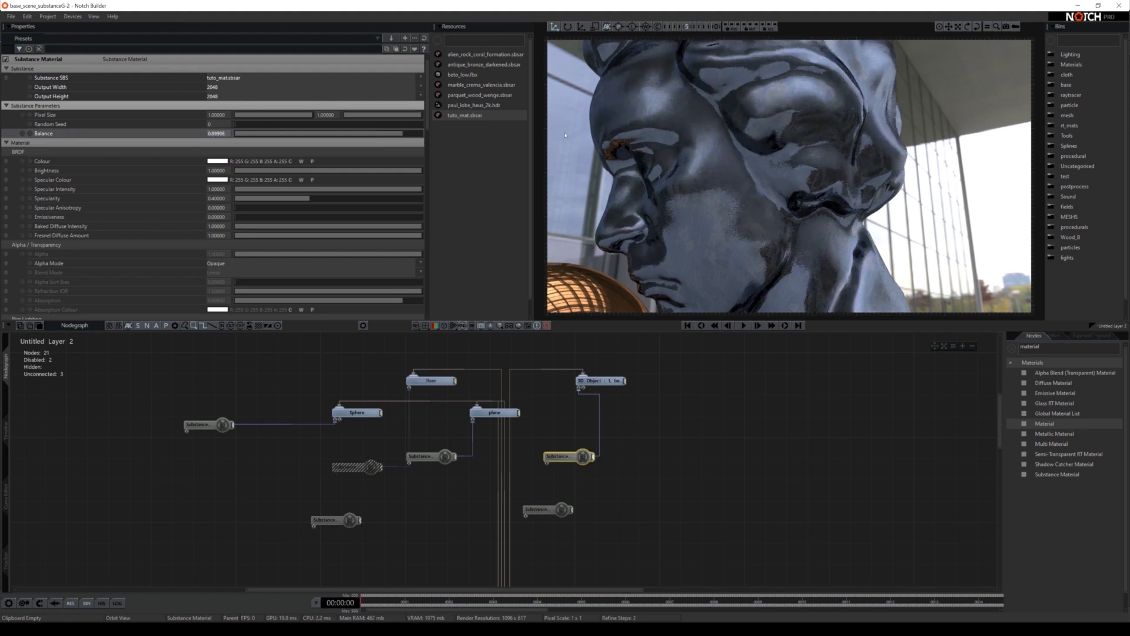
pyautogui.moveTo(421, 134); pyautogui.dragTo(364, 134)
pyautogui.click(277, 125)
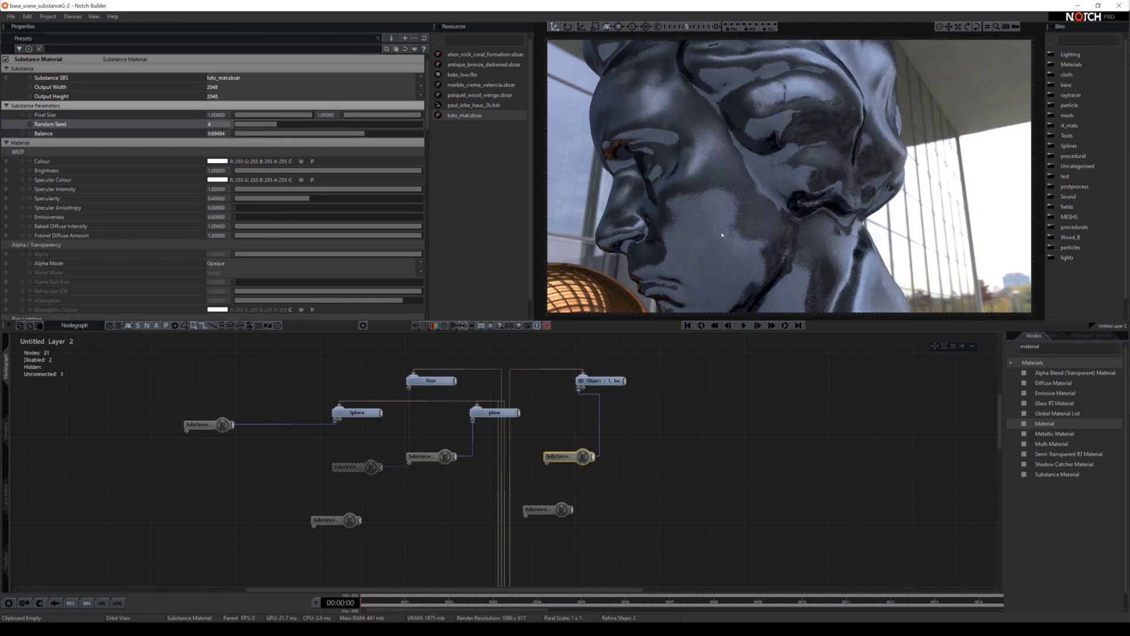
pyautogui.moveTo(742, 210); pyautogui.dragTo(615, 143, button='middle')
# - In Substance Designer, examine the Ambient Occlusion and Height output nodes in the tuto_mat graph
pyautogui.scroll(-3, 766, 188)
pyautogui.scroll(-5, 715, 168)
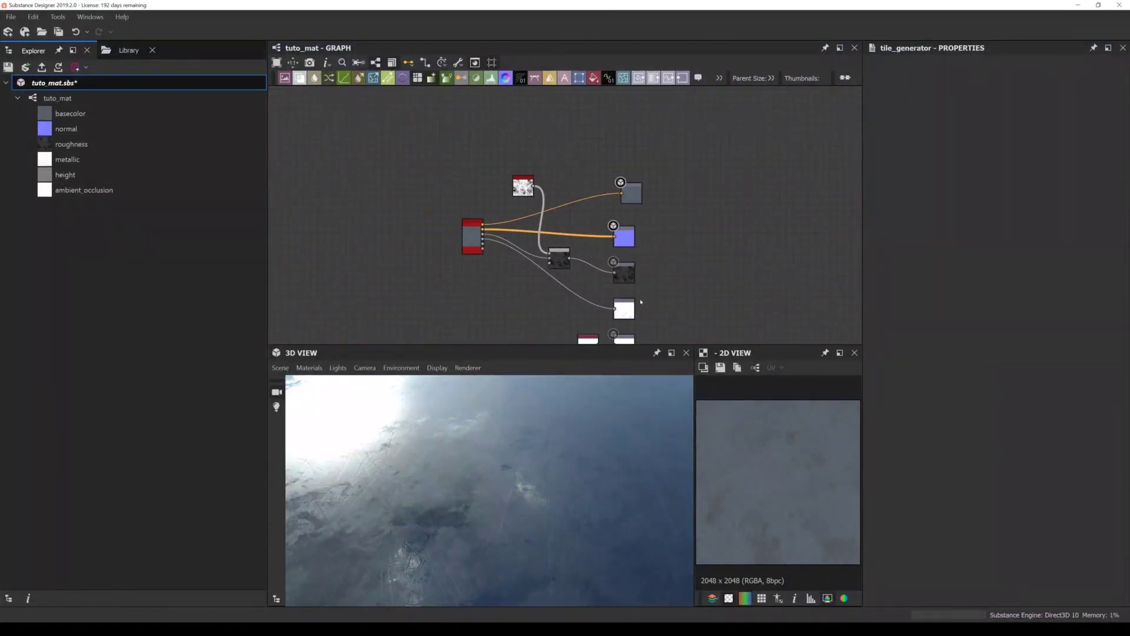
pyautogui.scroll(-2, 651, 278)
pyautogui.moveTo(651, 278); pyautogui.dragTo(578, 152, button='middle')
pyautogui.scroll(-2, 590, 252)
pyautogui.scroll(2, 574, 262)
pyautogui.scroll(3, 599, 213)
pyautogui.moveTo(607, 267); pyautogui.dragTo(592, 175, button='middle')
pyautogui.scroll(2, 592, 175)
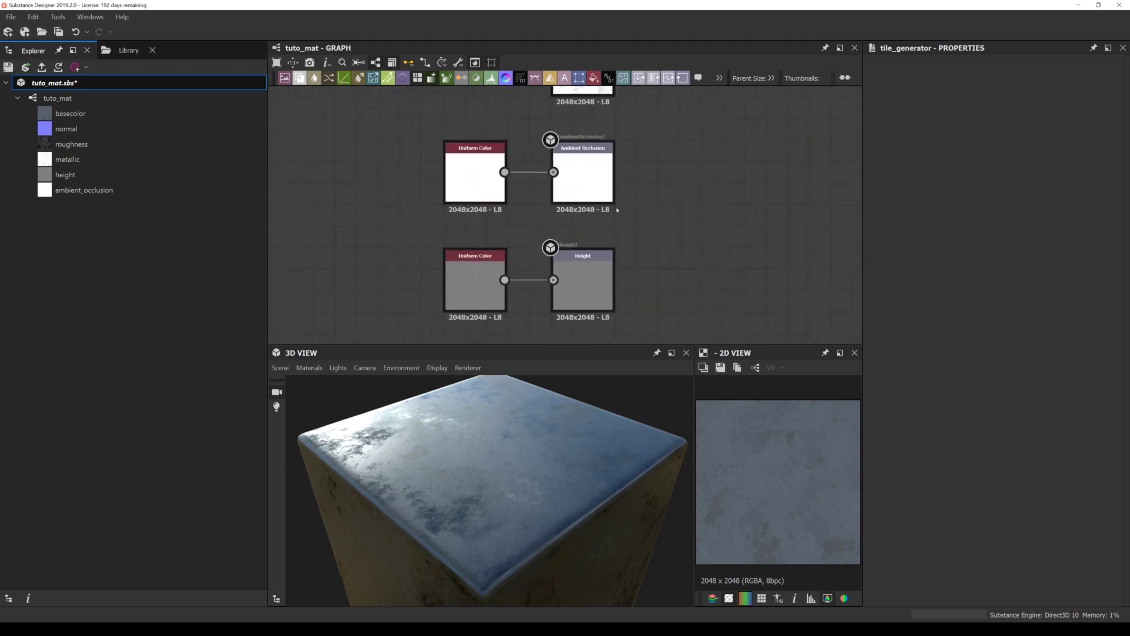
# - Add a new Output node in the empty graph area below the Height nodes
pyautogui.moveTo(642, 247); pyautogui.dragTo(679, 113, button='middle')
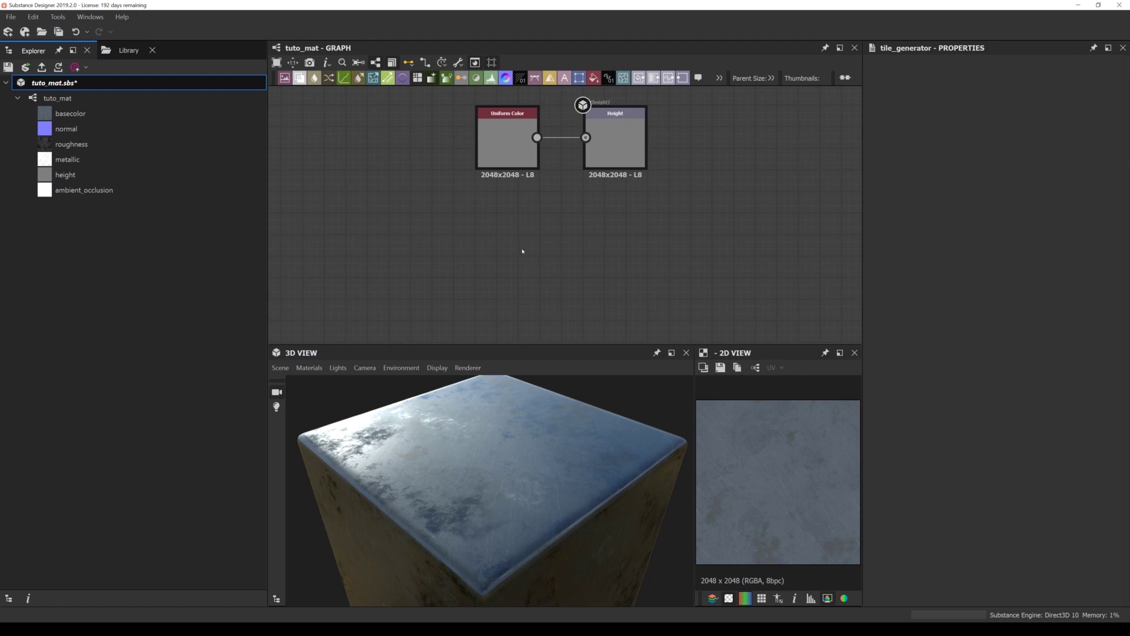
pyautogui.press('space')
pyautogui.write('out')
pyautogui.click(547, 267)
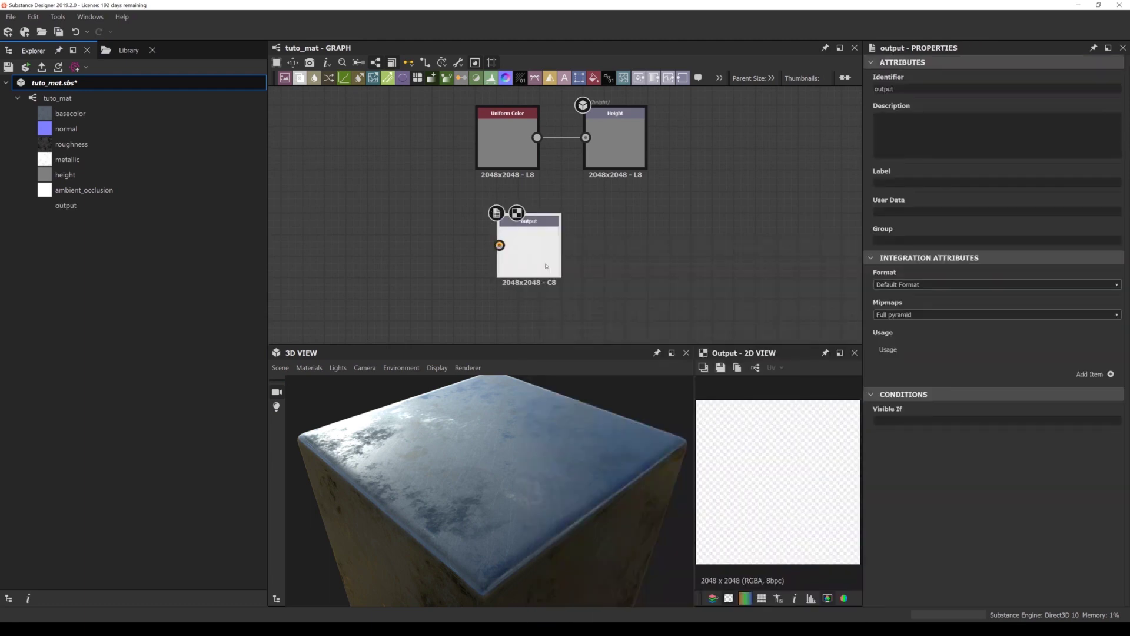
# - Set the new output's Identifier and Label to Opacity and its Group to material
pyautogui.doubleClick(911, 88)
pyautogui.write('Opacity')
pyautogui.moveTo(896, 92); pyautogui.dragTo(855, 89)
pyautogui.hotkey('ctrl', 'c')
pyautogui.click(903, 183)
pyautogui.hotkey('ctrl', 'v')
pyautogui.click(895, 238)
pyautogui.write('materia')
# - Add a usage item to the Opacity output and set its usage to opacity
pyautogui.click(1112, 375)
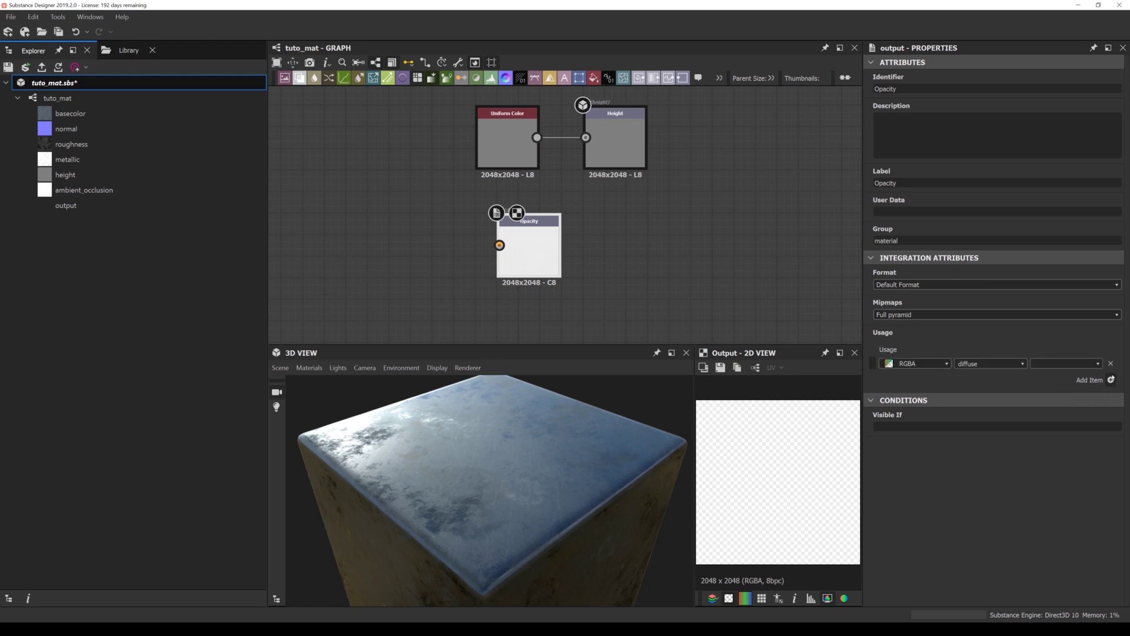
pyautogui.click(1024, 365)
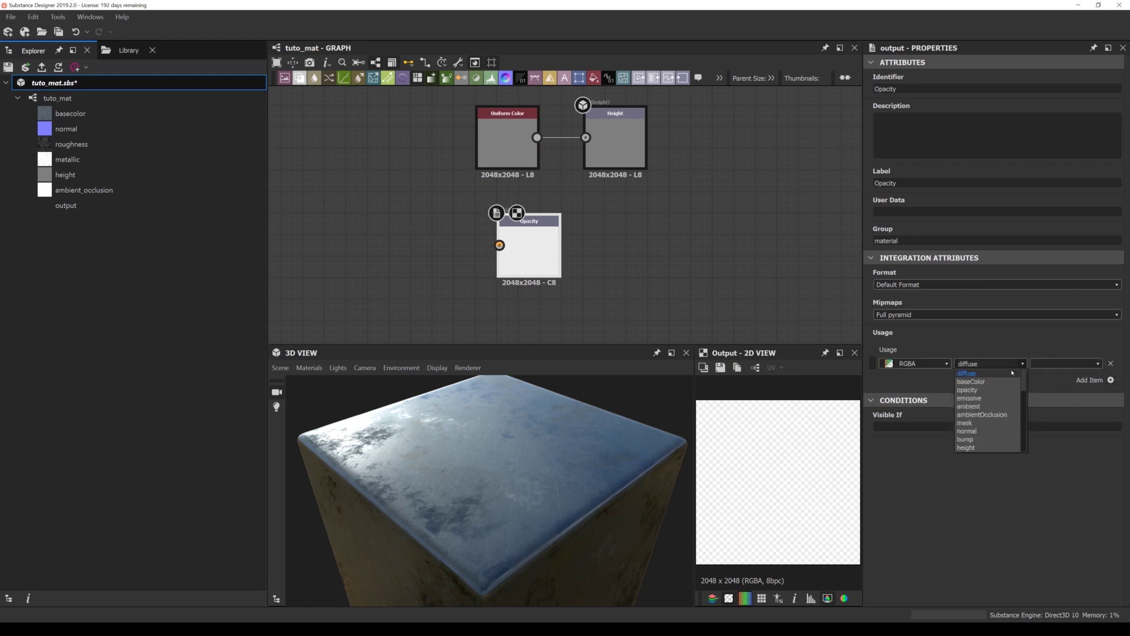
pyautogui.click(976, 393)
pyautogui.doubleClick(982, 365)
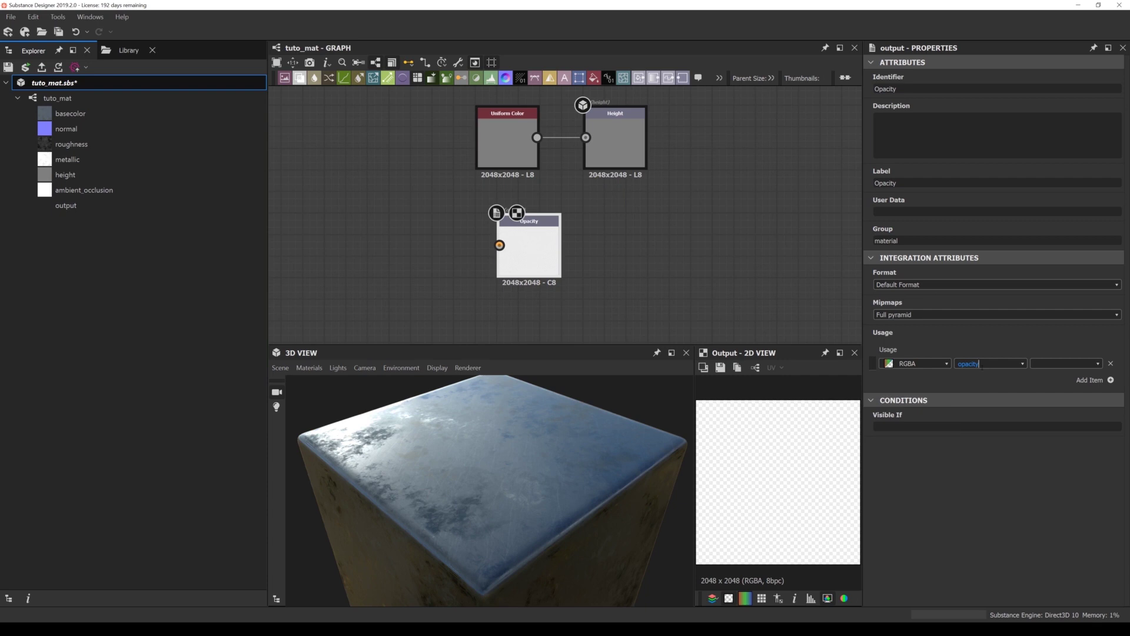
pyautogui.click(1033, 382)
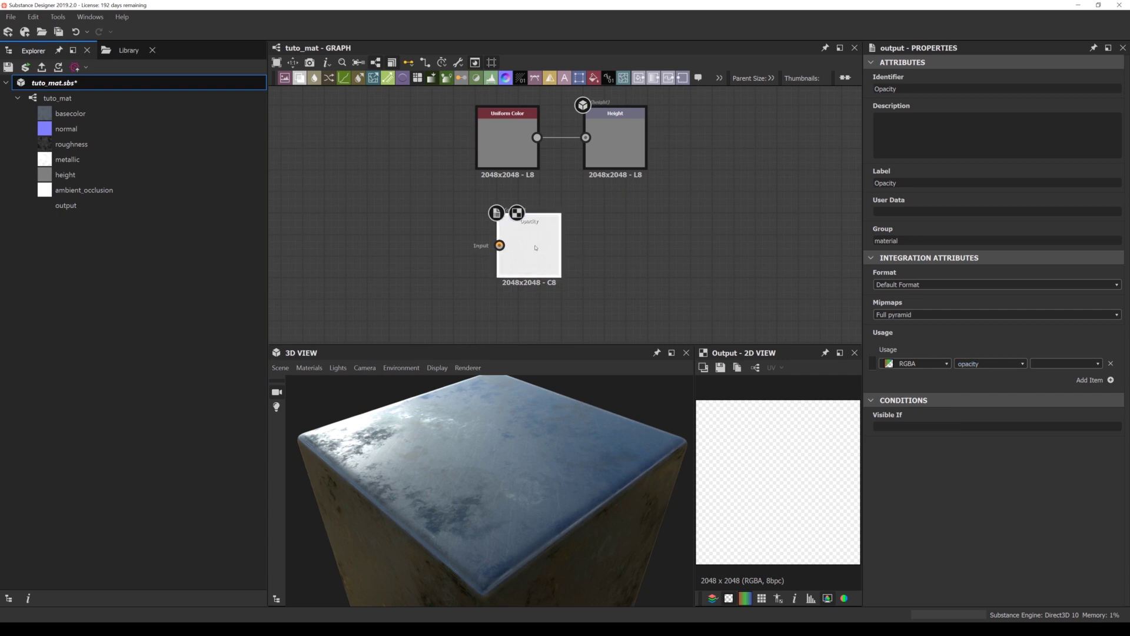
# - Add a Tile Generator node and connect its output to the Opacity output node
pyautogui.moveTo(481, 246); pyautogui.dragTo(623, 239, button='middle')
pyautogui.press('space')
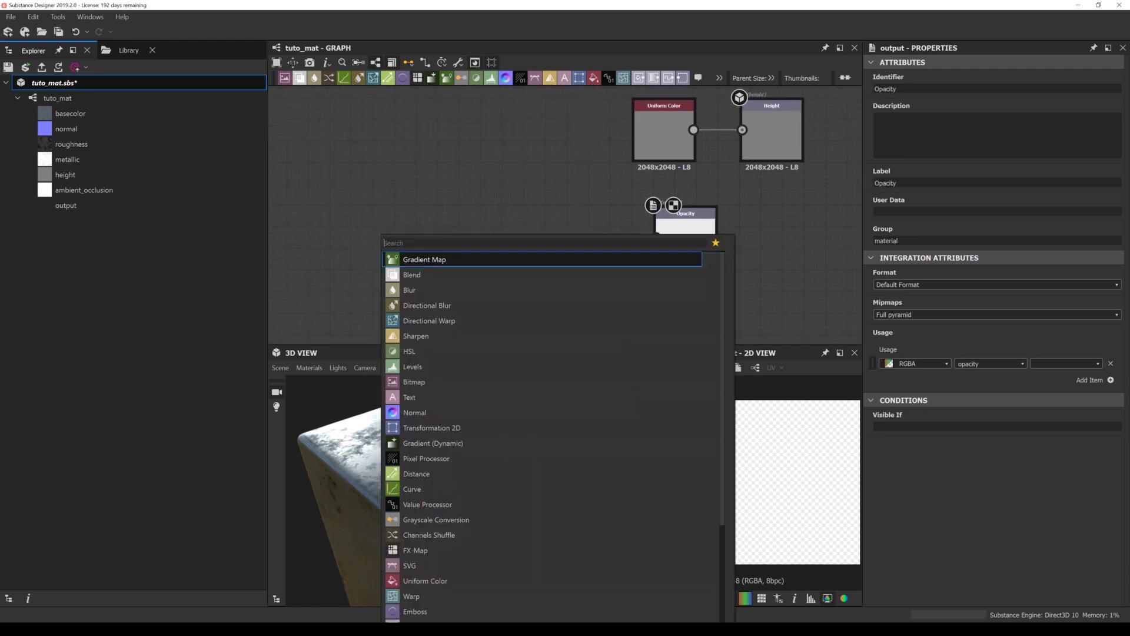
pyautogui.write('tile')
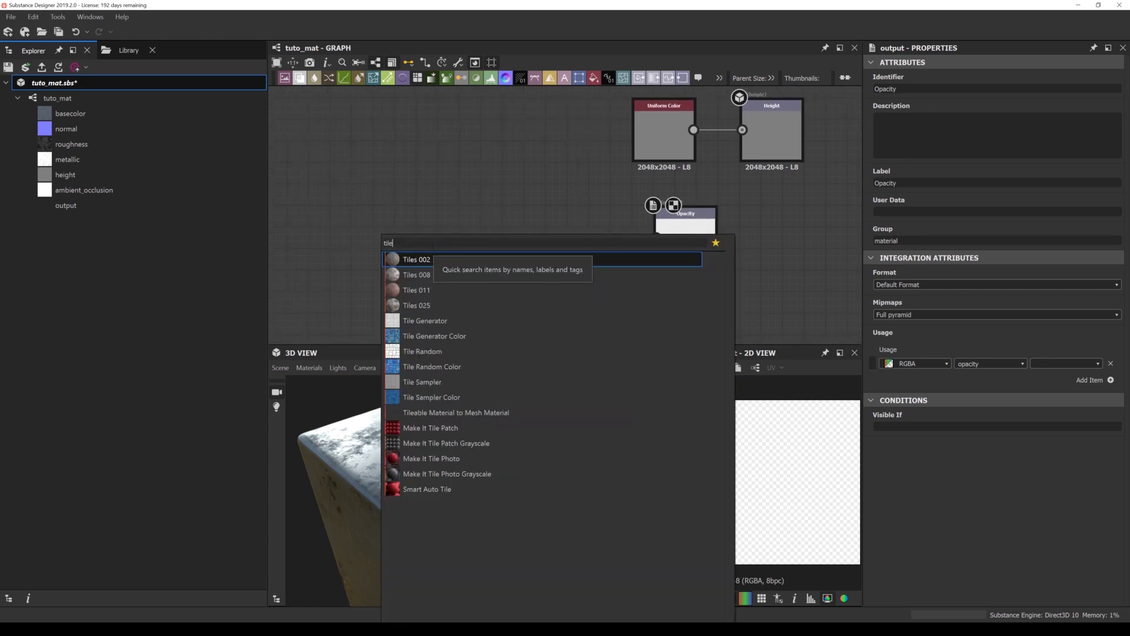
pyautogui.press('Escape')
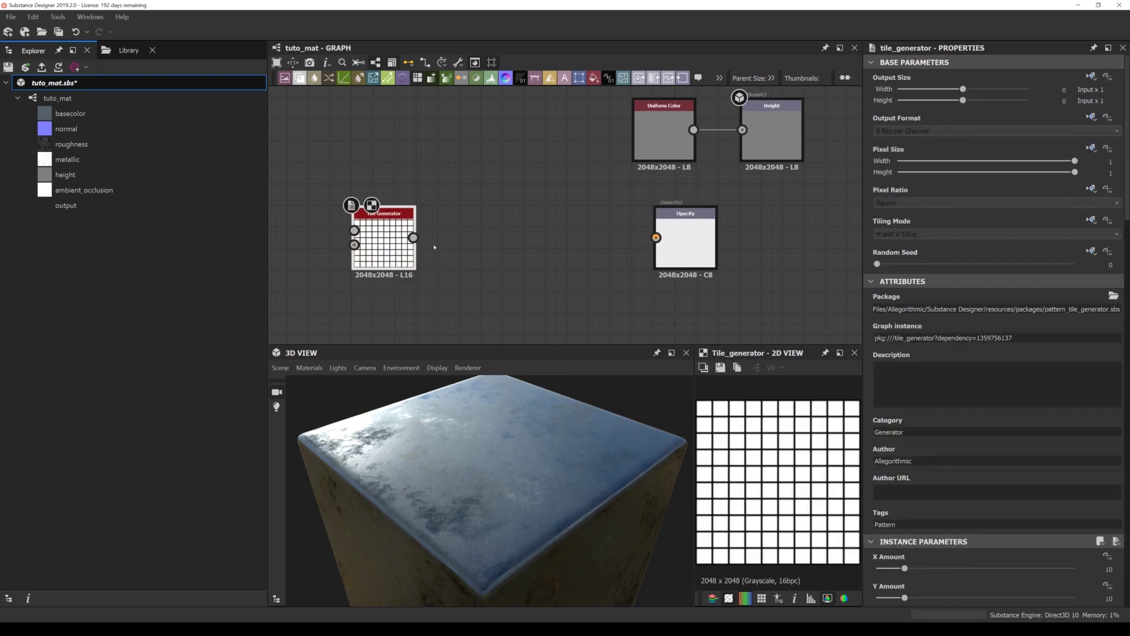
pyautogui.moveTo(413, 237); pyautogui.dragTo(656, 237)
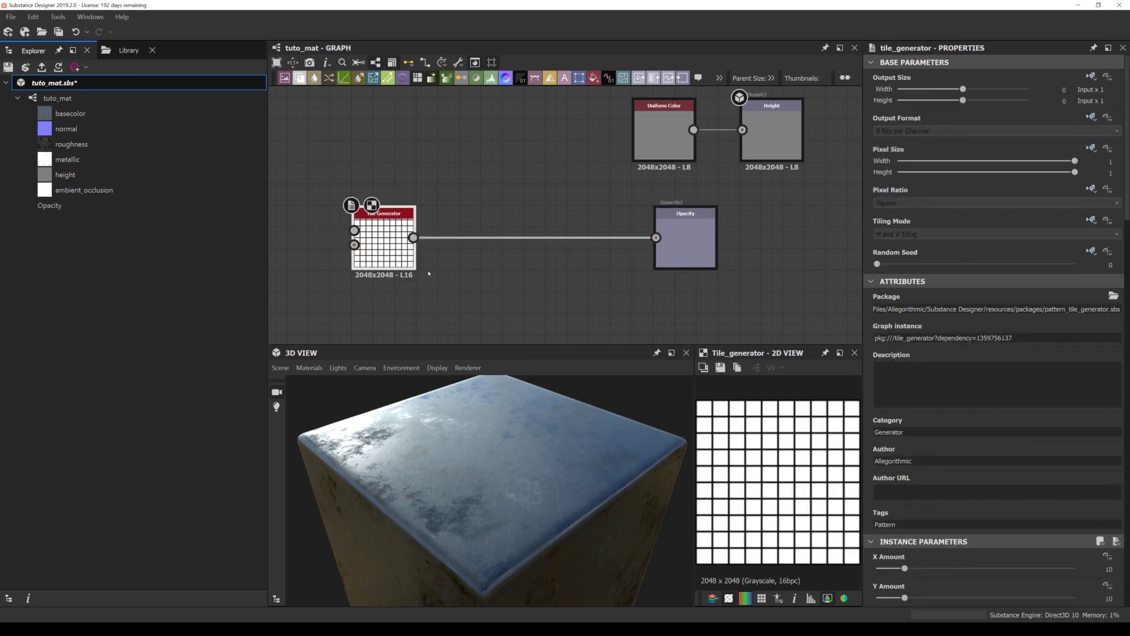
# - Show the graph outputs in the 3D view and move the Tile Generator node closer to the Opacity node
pyautogui.rightClick(780, 249)
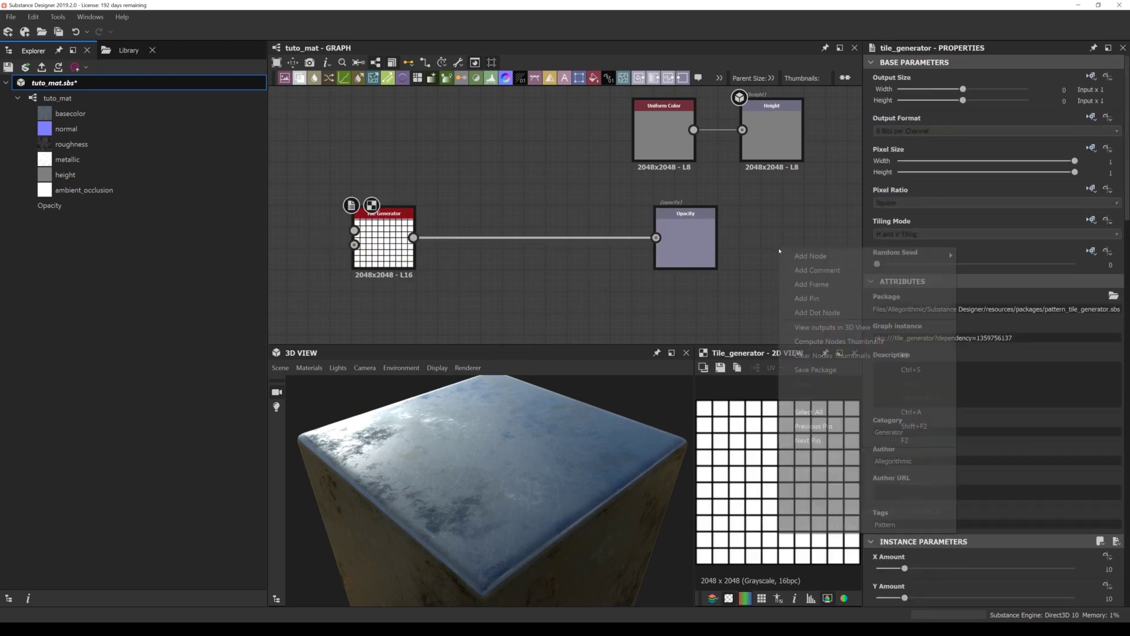
pyautogui.click(878, 327)
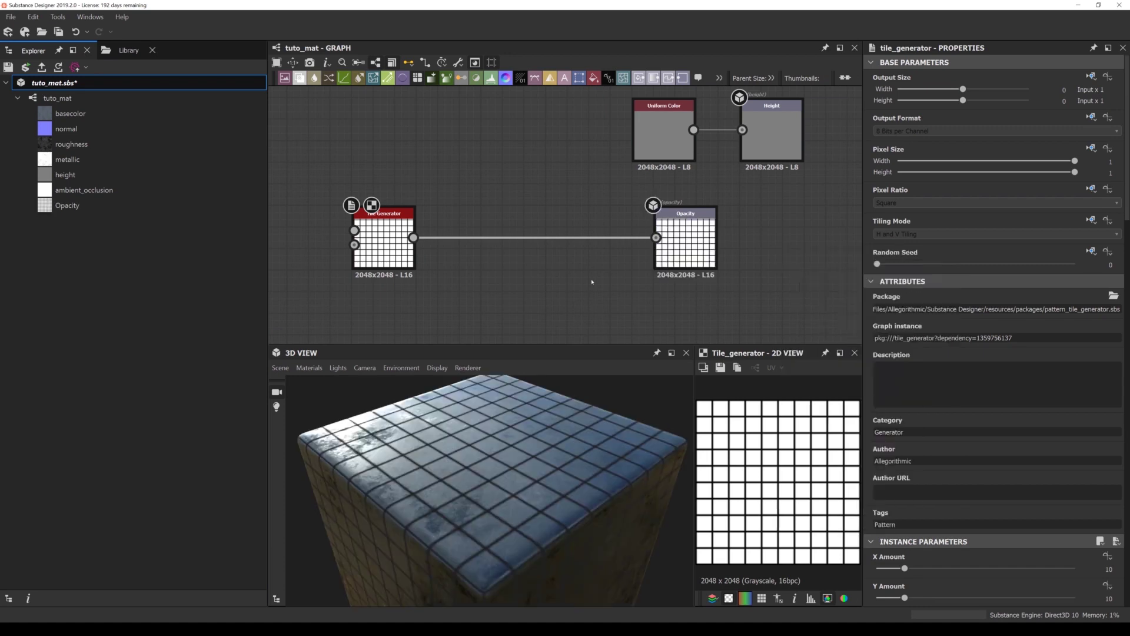
pyautogui.moveTo(580, 469); pyautogui.dragTo(497, 402)
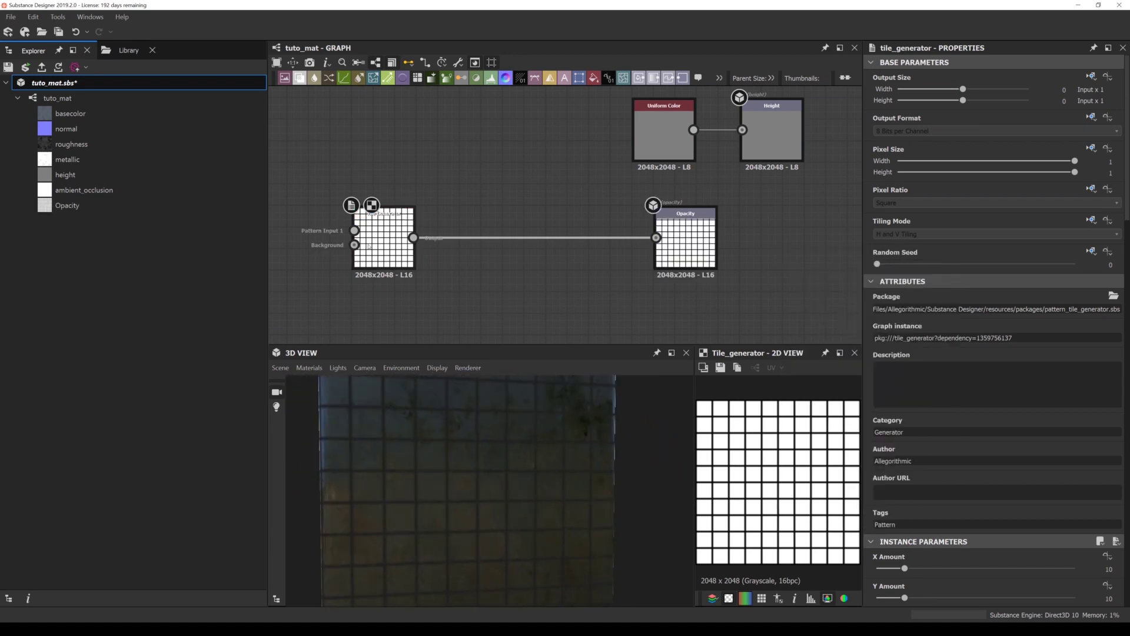
pyautogui.moveTo(394, 243); pyautogui.dragTo(558, 243)
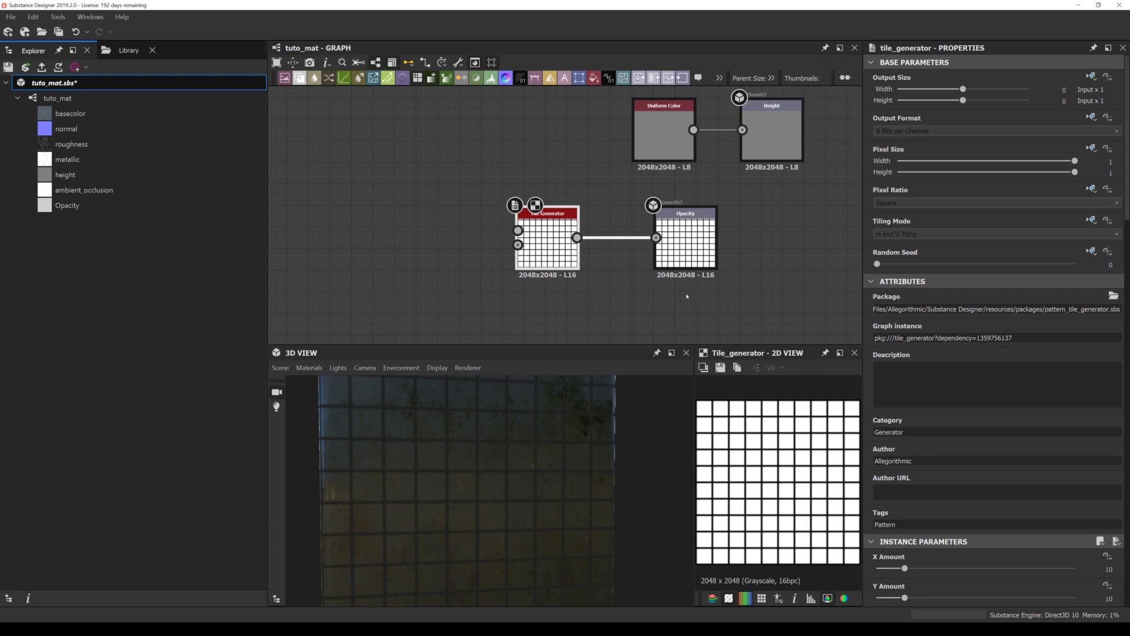
# - Try a Scale of 0.6 in the Tile Generator's Size parameters
pyautogui.scroll(-4, 987, 421)
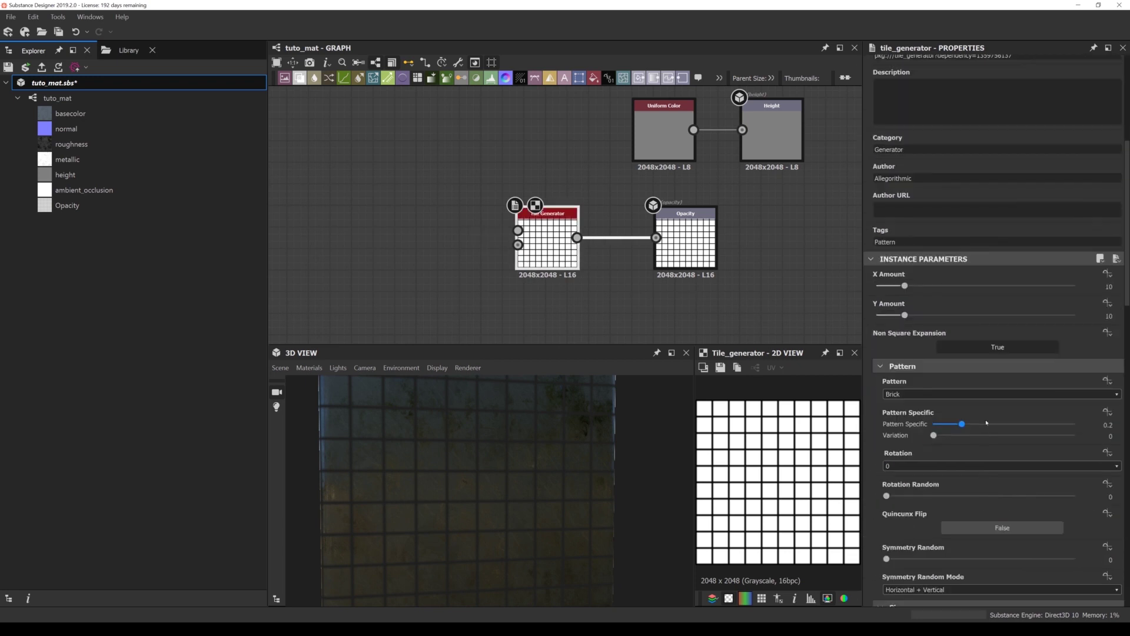
pyautogui.scroll(-2, 972, 451)
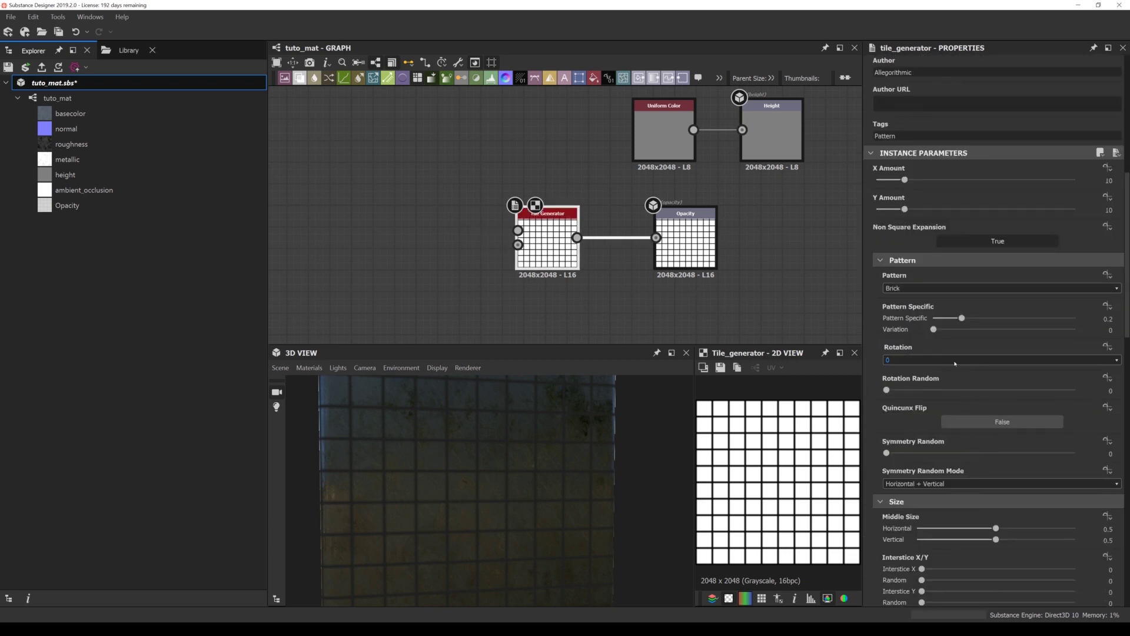
pyautogui.scroll(-4, 955, 364)
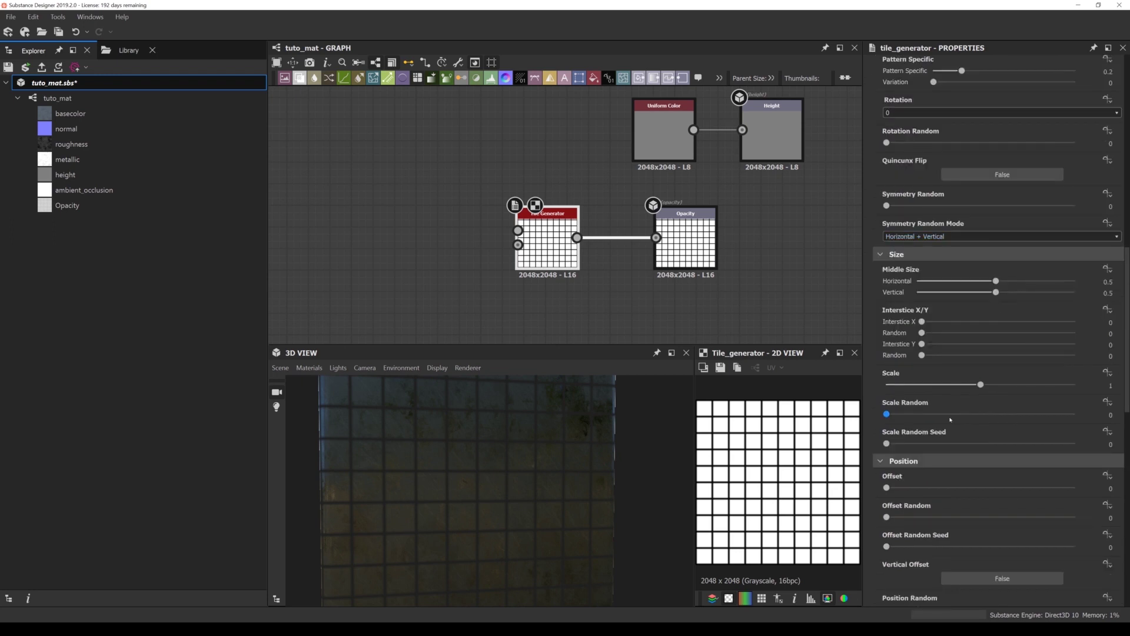
pyautogui.moveTo(981, 384); pyautogui.dragTo(944, 388)
# - Expose the Tile Generator's Scale parameter through the graph's existing scale input
pyautogui.click(1110, 375)
pyautogui.click(1027, 404)
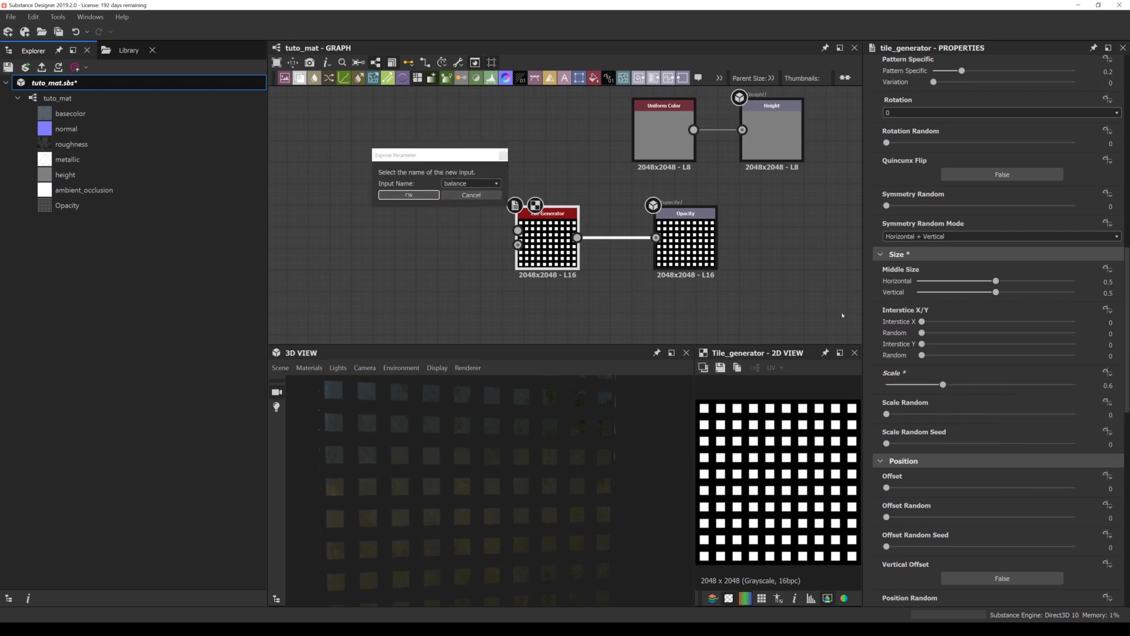
pyautogui.click(476, 183)
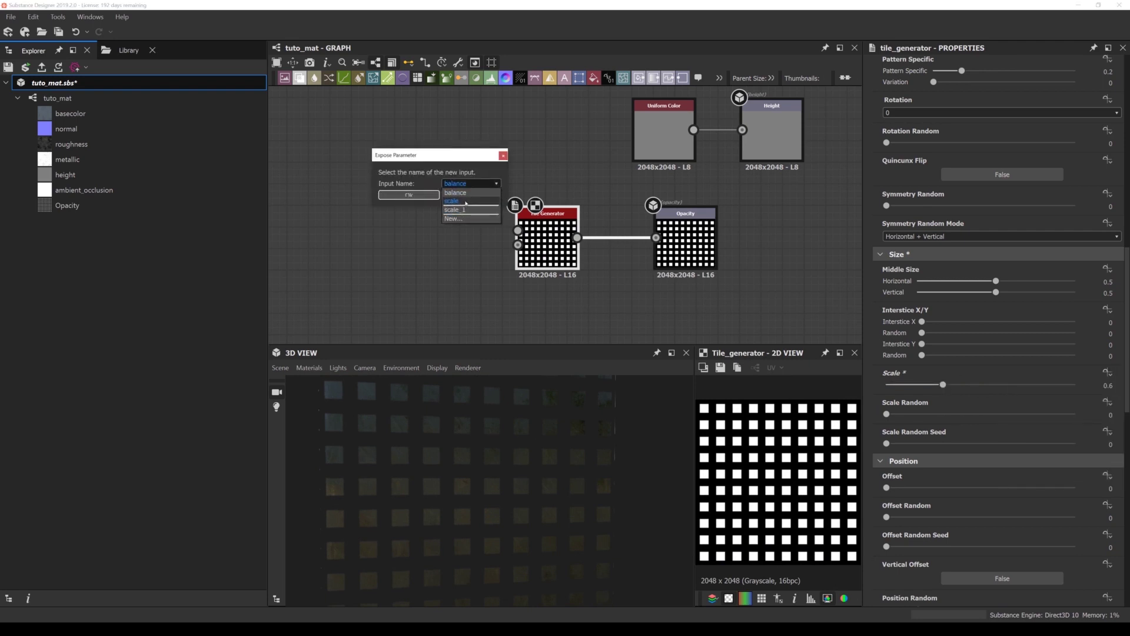
pyautogui.click(466, 201)
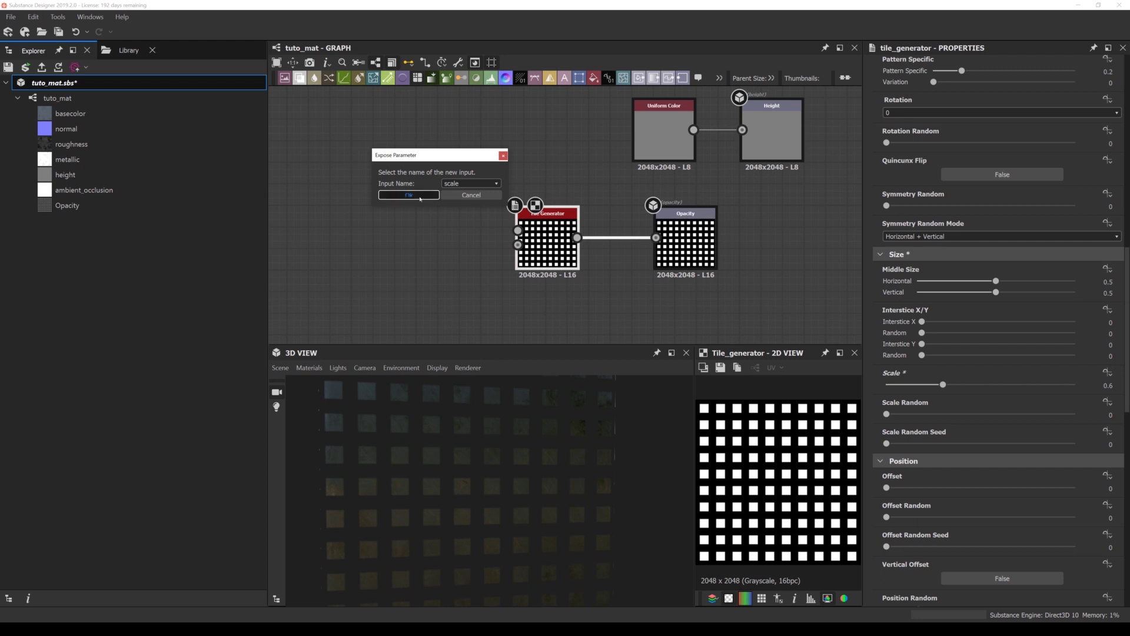
pyautogui.click(420, 199)
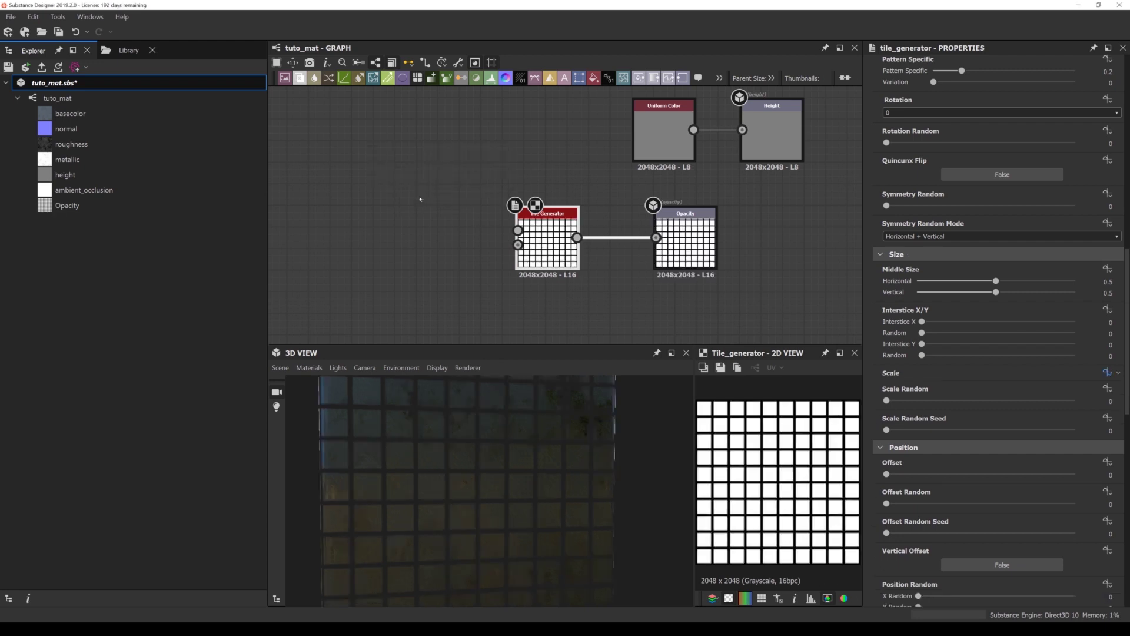
# - Publish the package again as tuto_mat.sbsar, replacing the existing file
pyautogui.click(42, 67)
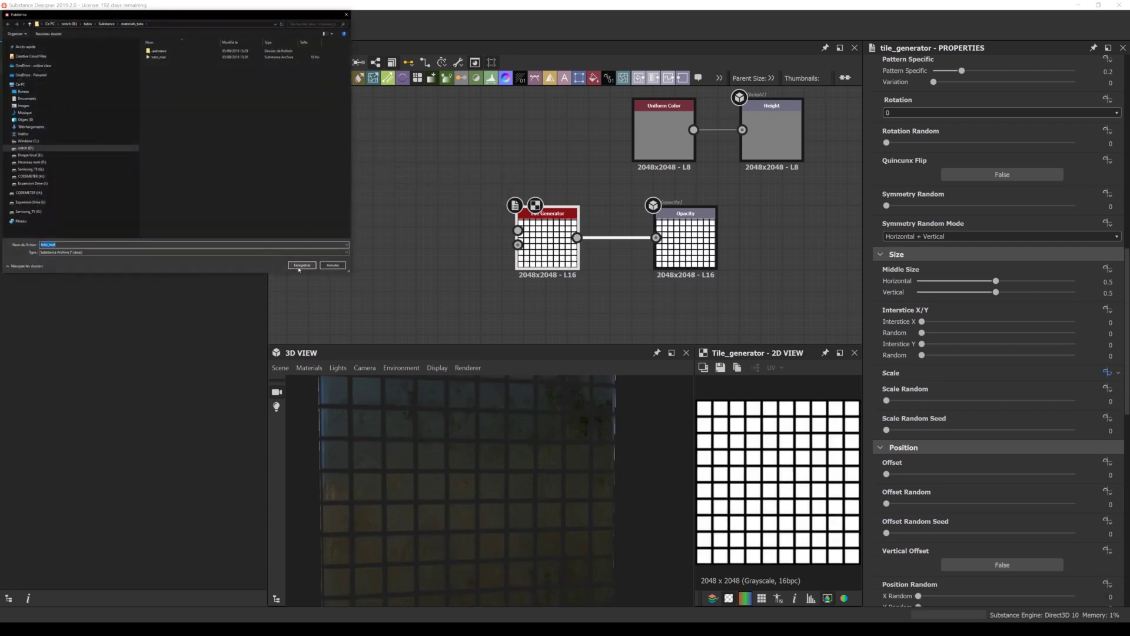
pyautogui.click(300, 265)
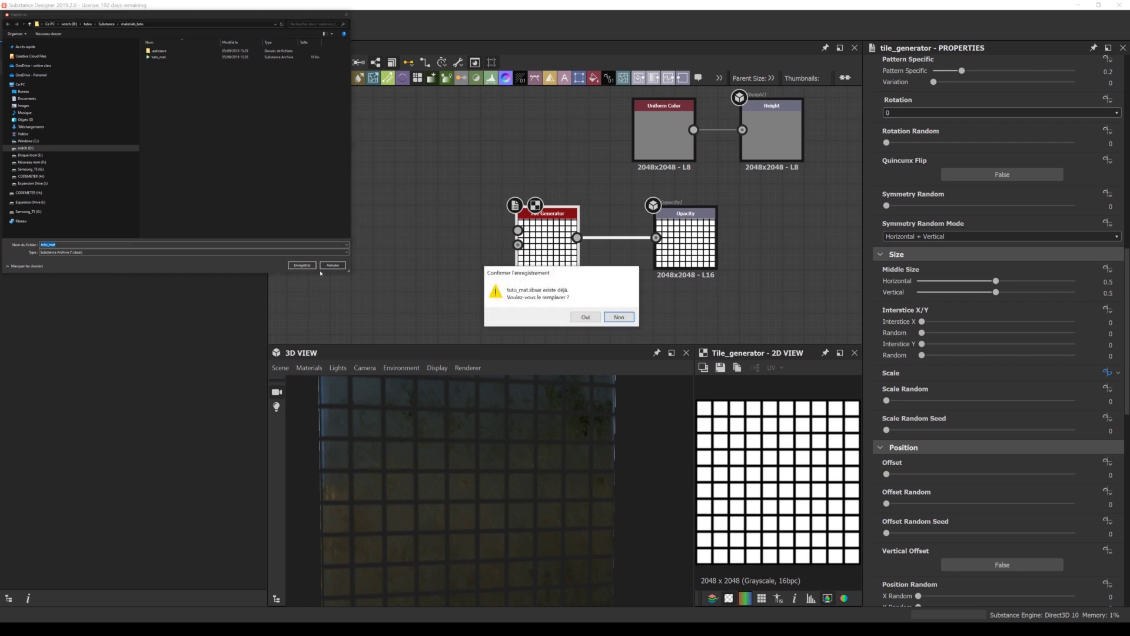
pyautogui.click(581, 316)
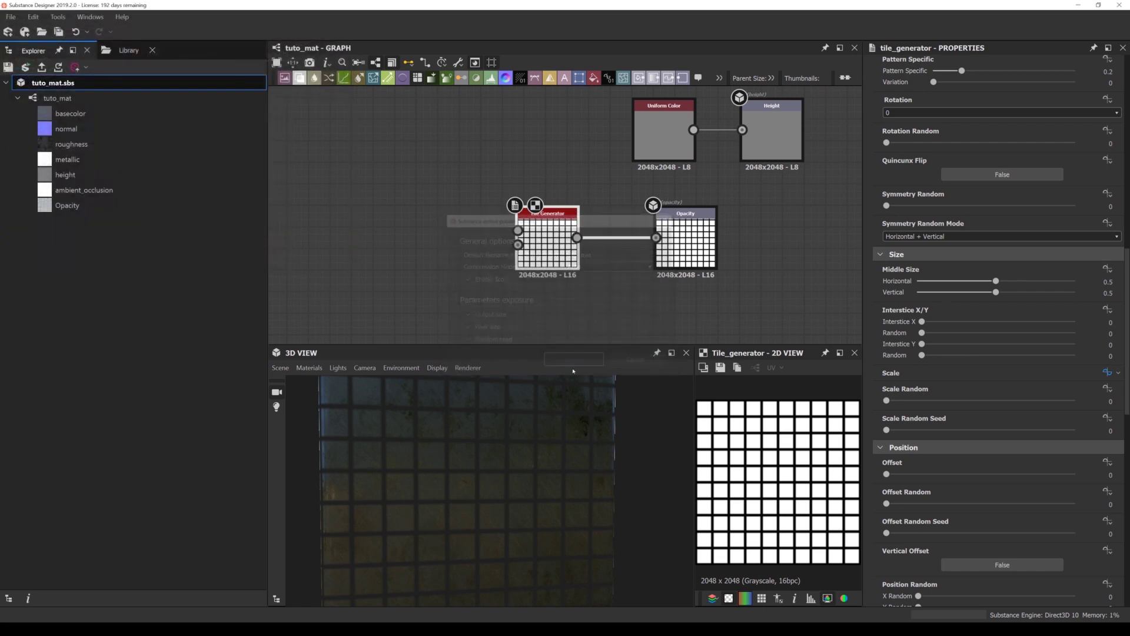
pyautogui.click(576, 361)
# - In Notch Builder, set the Alpha Mode of the bust's Substance Material to Alpha To Coverage
pyautogui.hotkey('alt', 'Tab')
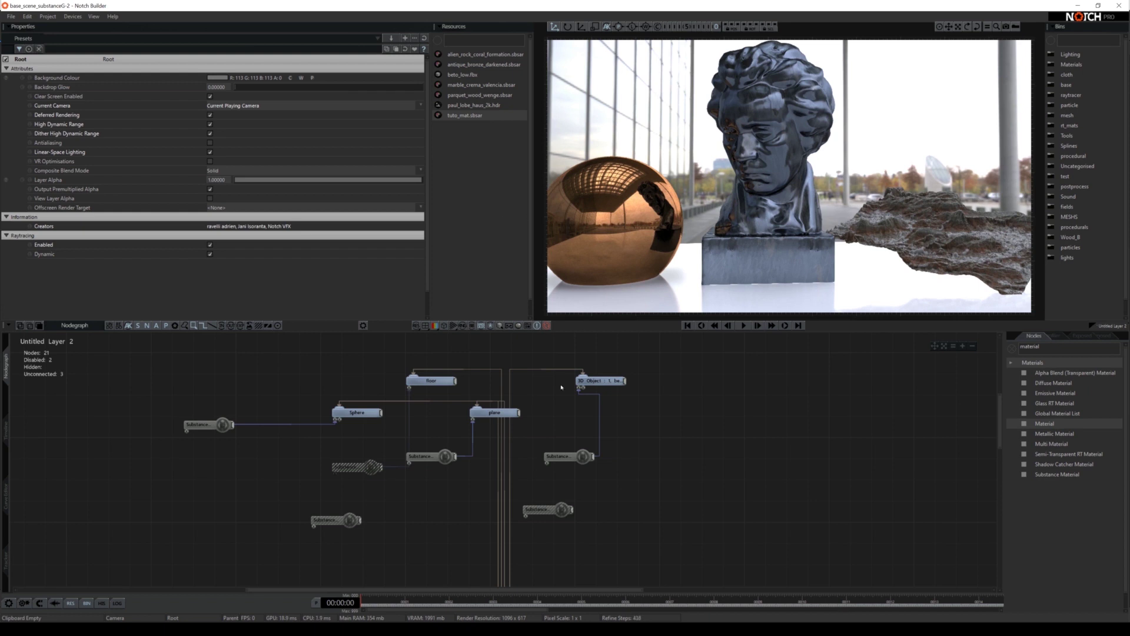
pyautogui.click(566, 457)
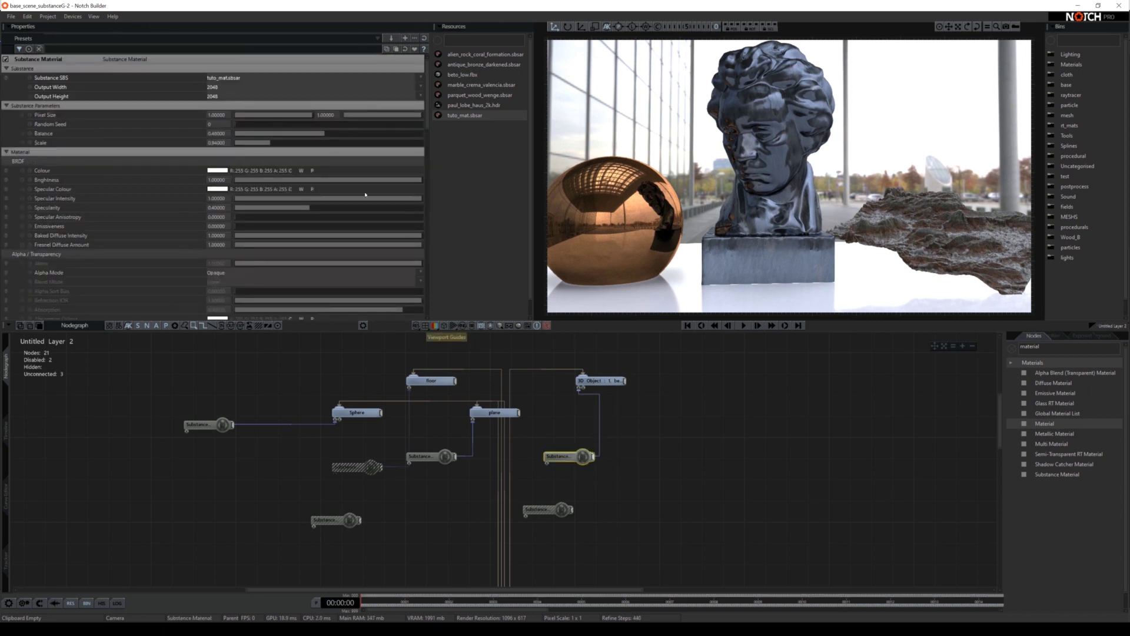
pyautogui.scroll(-2, 240, 151)
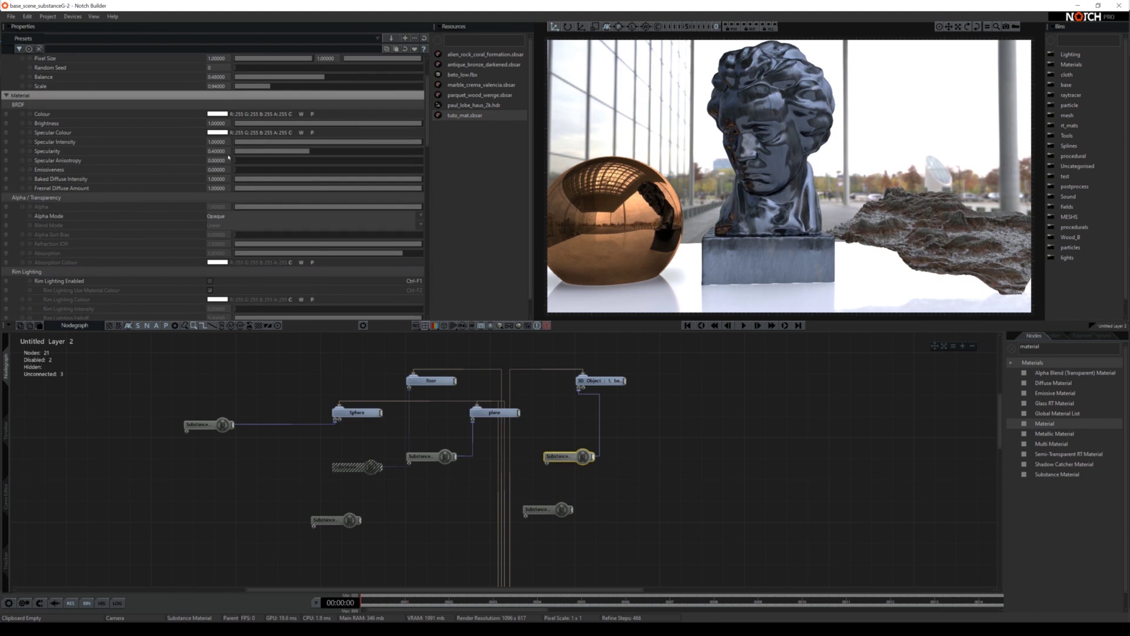
pyautogui.click(233, 218)
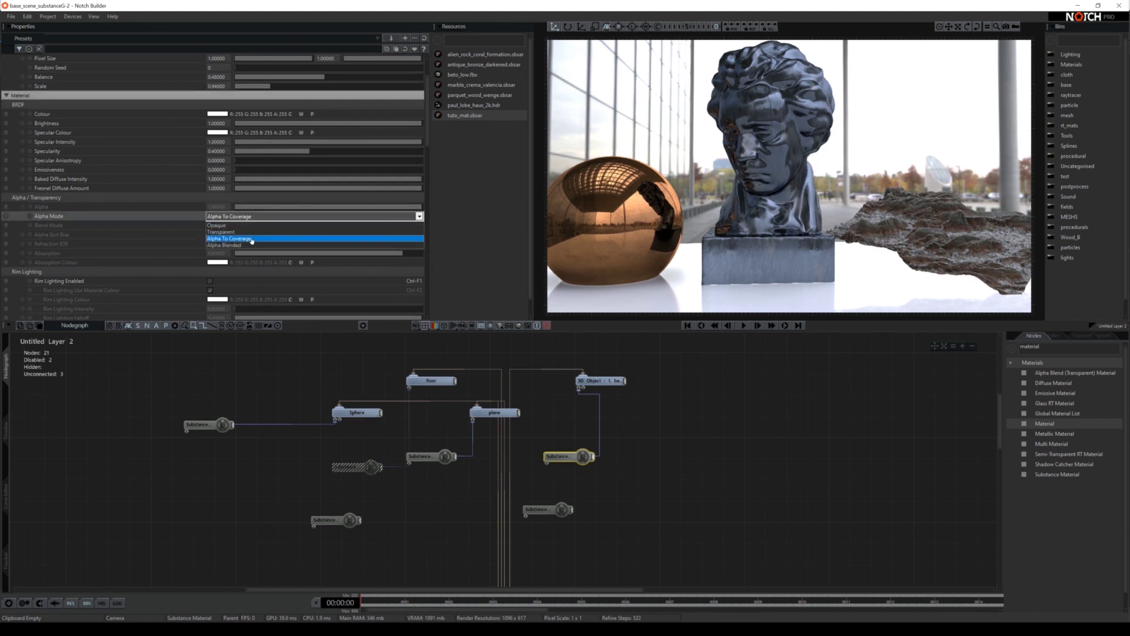
pyautogui.click(253, 239)
# - Inspect the bust and its pedestal from a closer angle and go through the bust material's rendering settings
pyautogui.moveTo(789, 113); pyautogui.dragTo(765, 109, button='right')
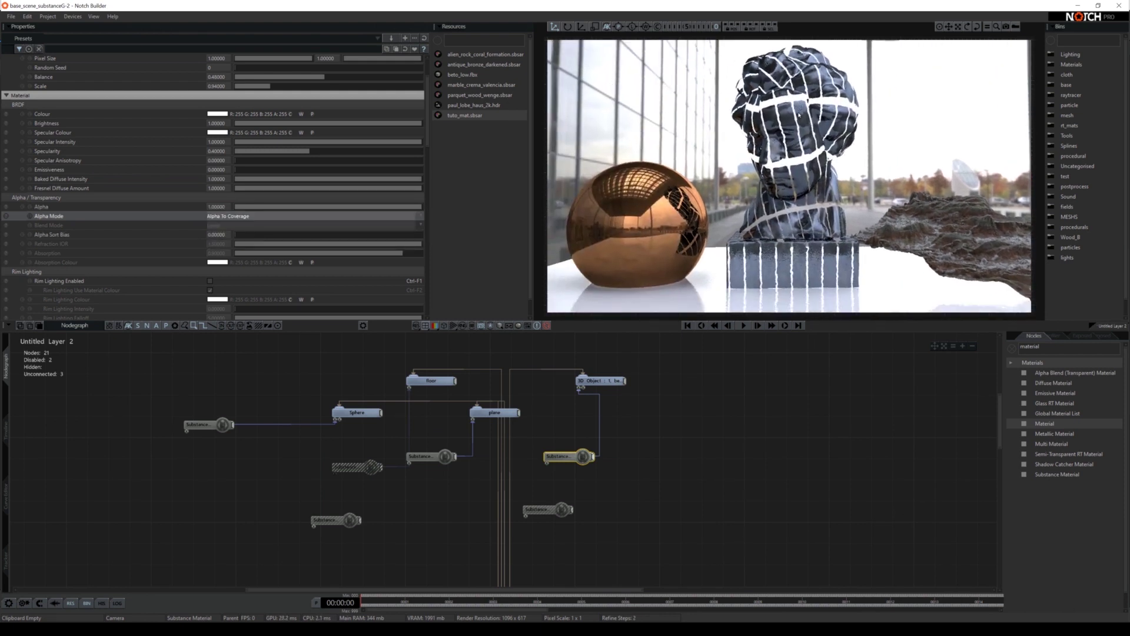
pyautogui.click(686, 27)
pyautogui.moveTo(689, 112); pyautogui.dragTo(654, 162, button='right')
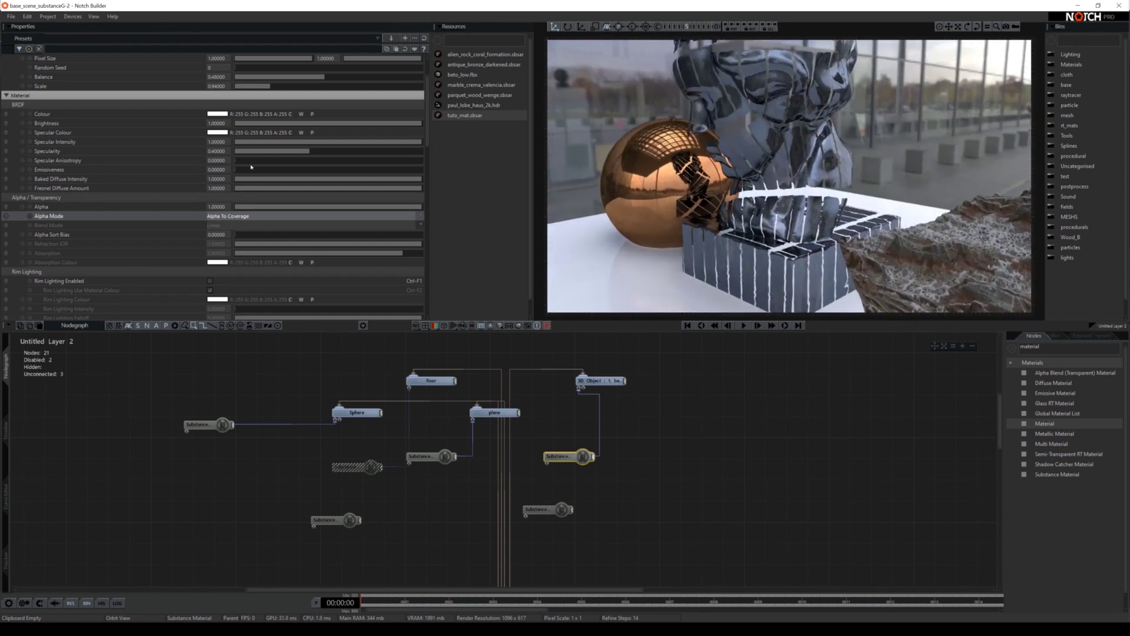
pyautogui.scroll(-5, 289, 238)
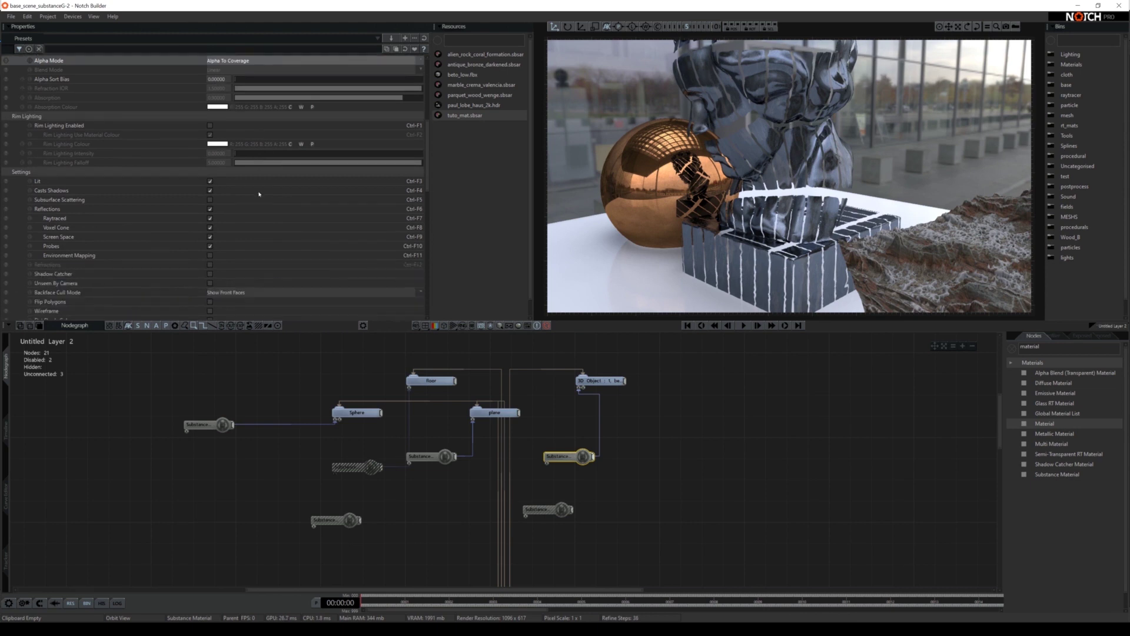